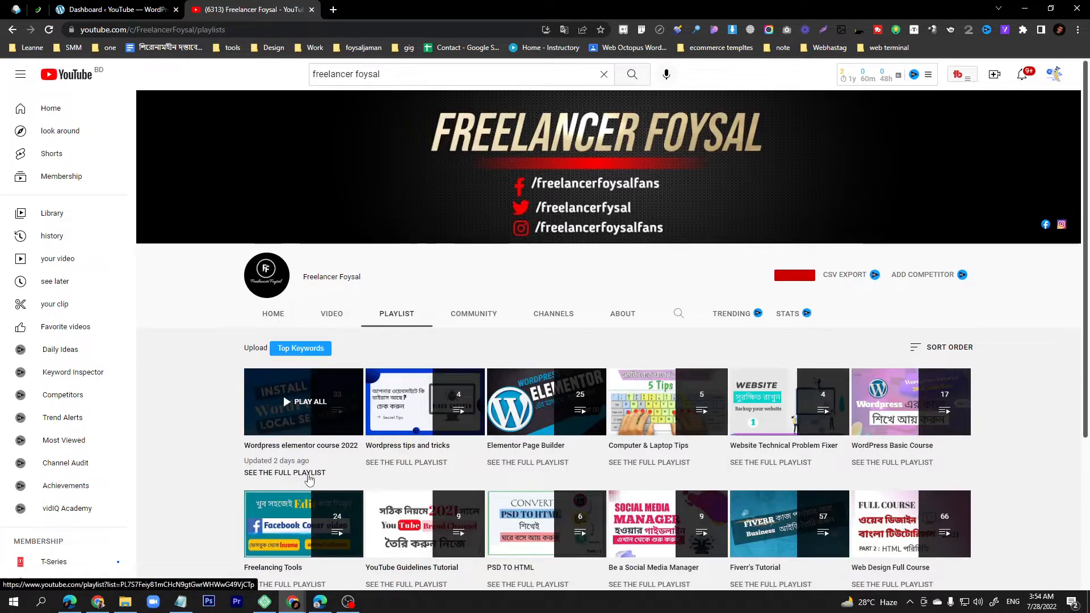
- Open the Wordpress elementor course 2022 playlist in a new tab, browse it, then return to the dashboard
middle_click(309, 474)
click(391, 12)
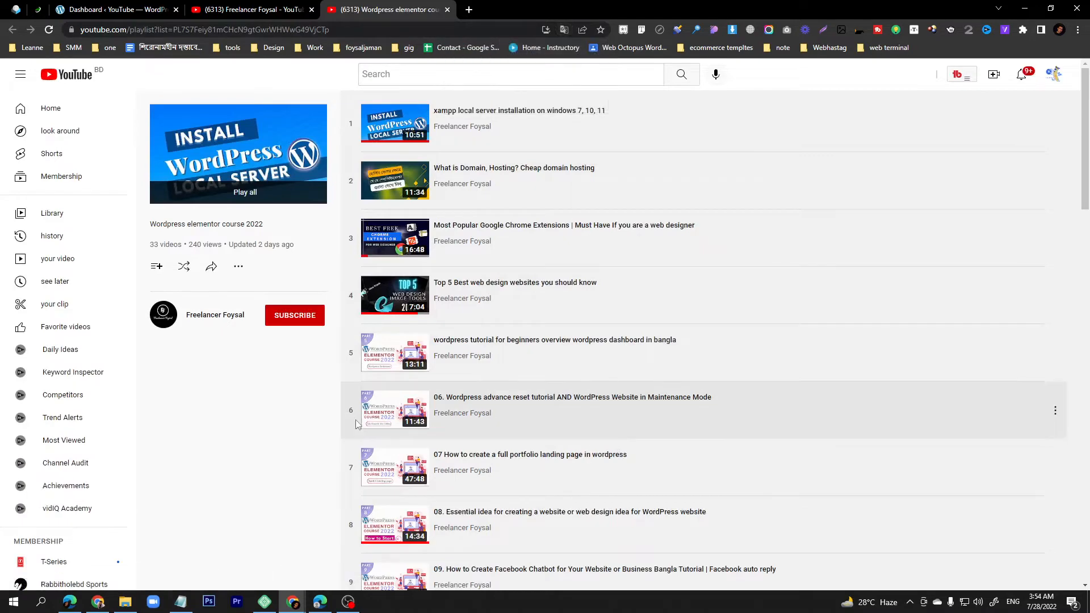
scroll(355, 420, down, 15)
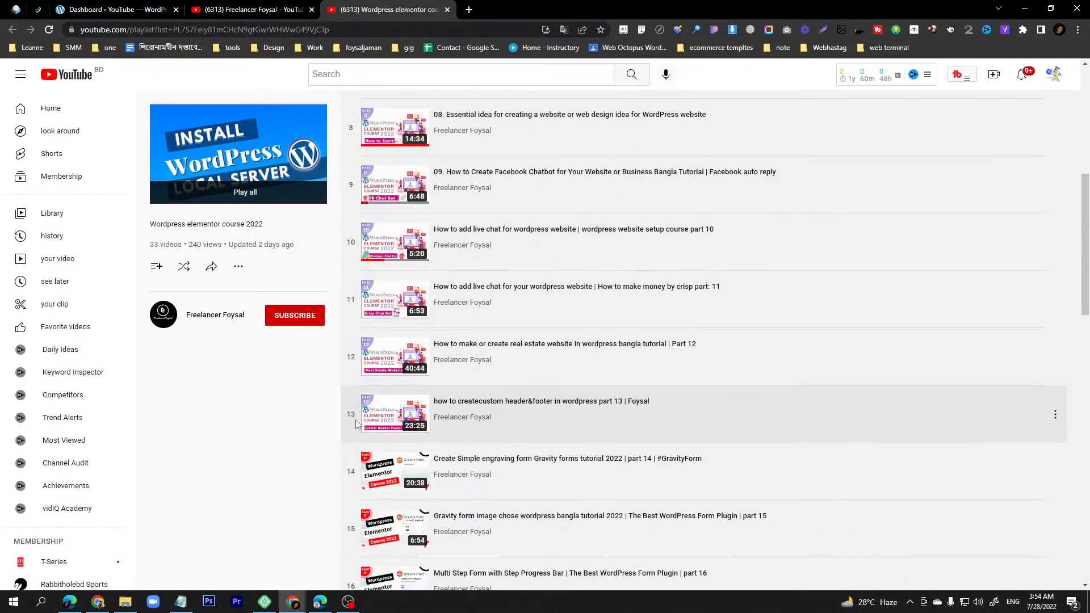
scroll(356, 420, down, 9)
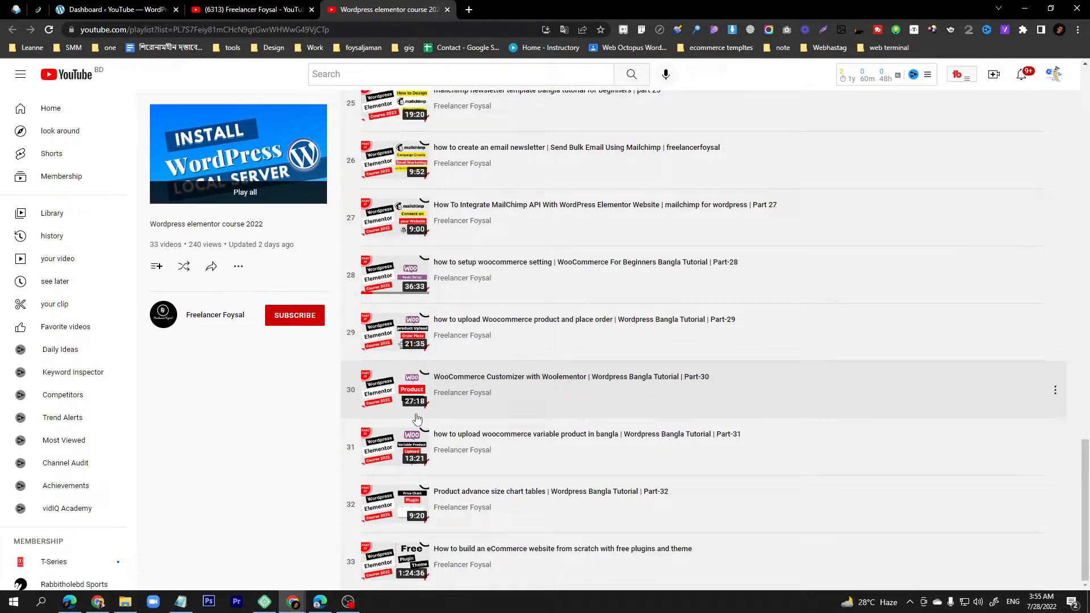
click(103, 10)
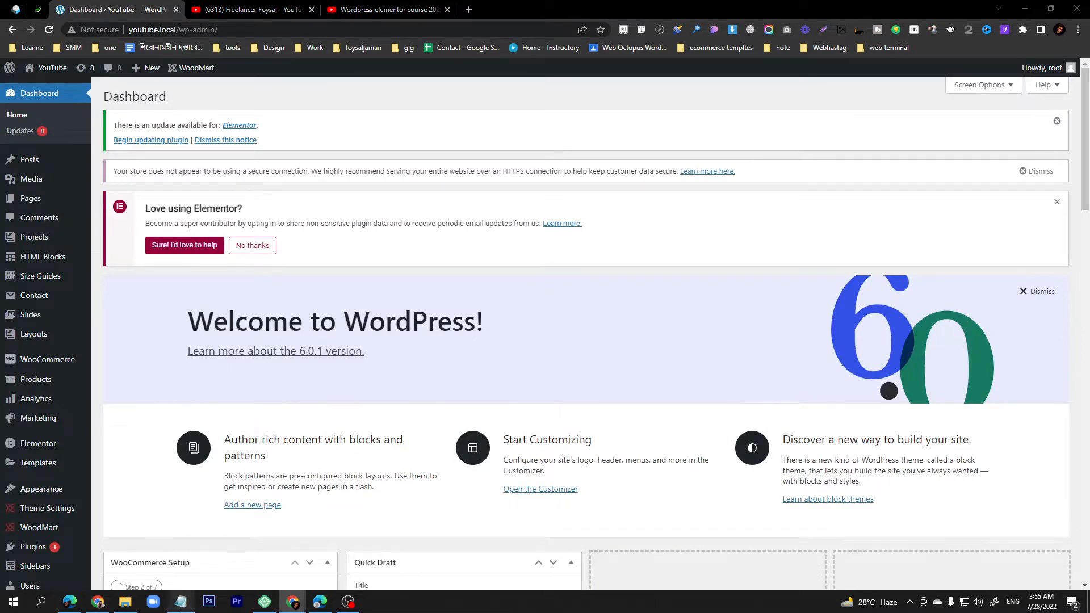
- Edit the note so it reads 'Install this schema markup:' before the plugin link, then go back to the playlist
click(181, 602)
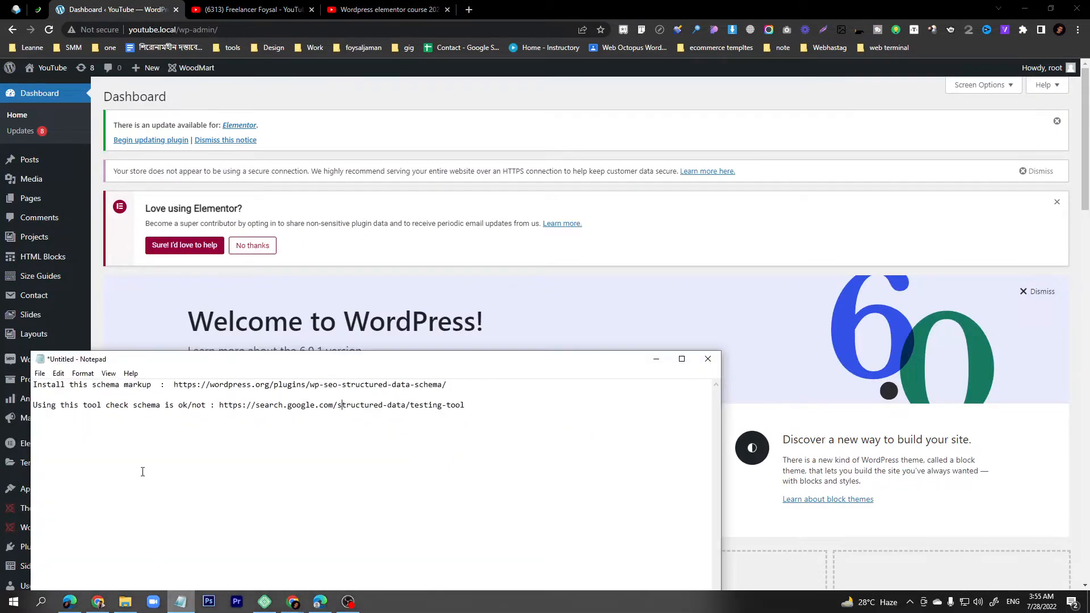
click(162, 384)
key(BackSpace)
text(:)
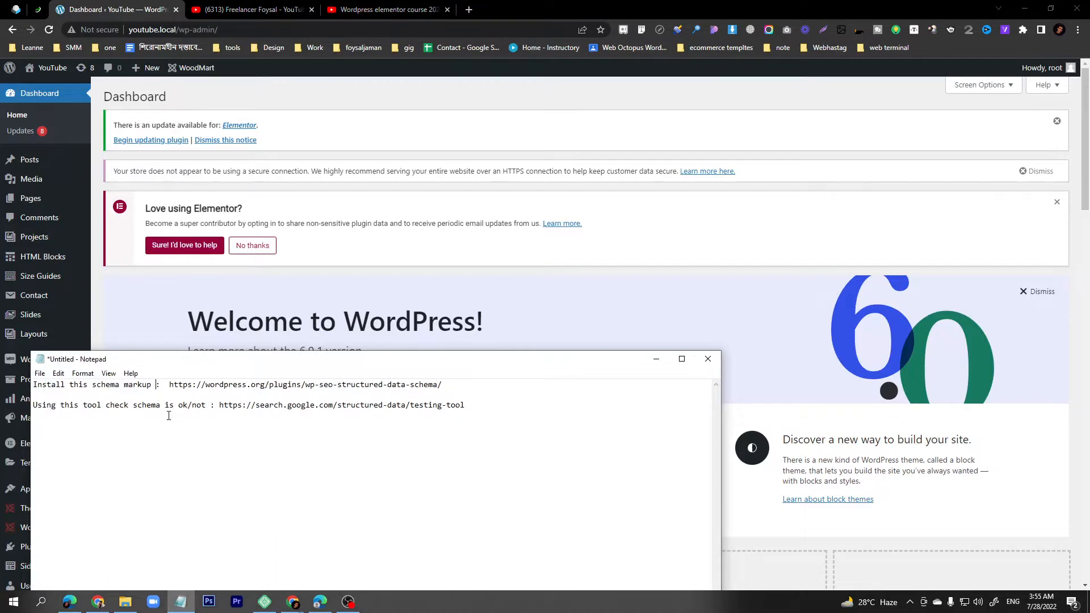
key(BackSpace)
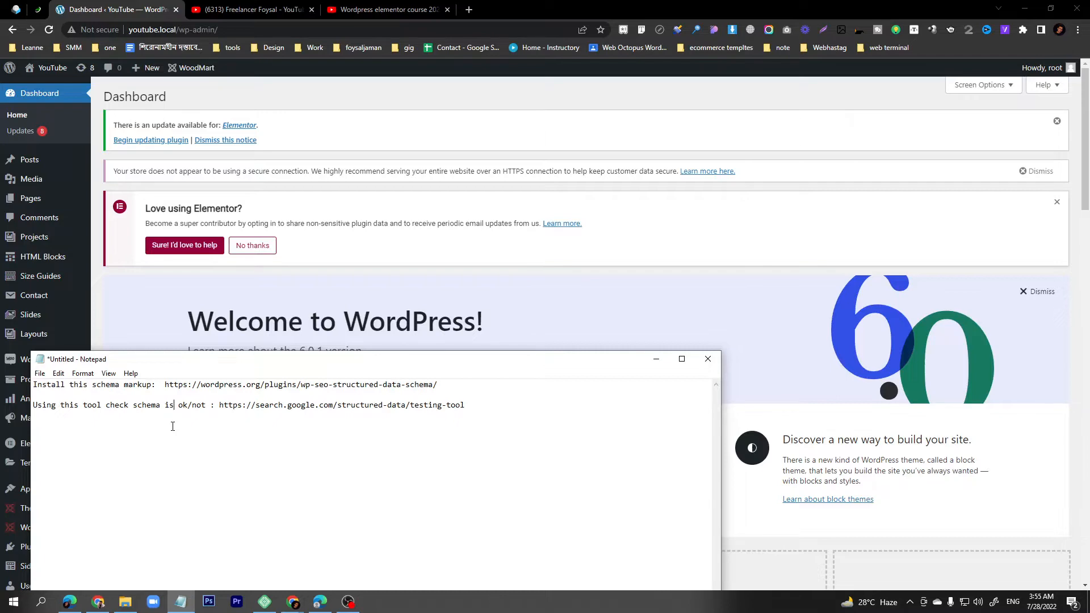
click(393, 12)
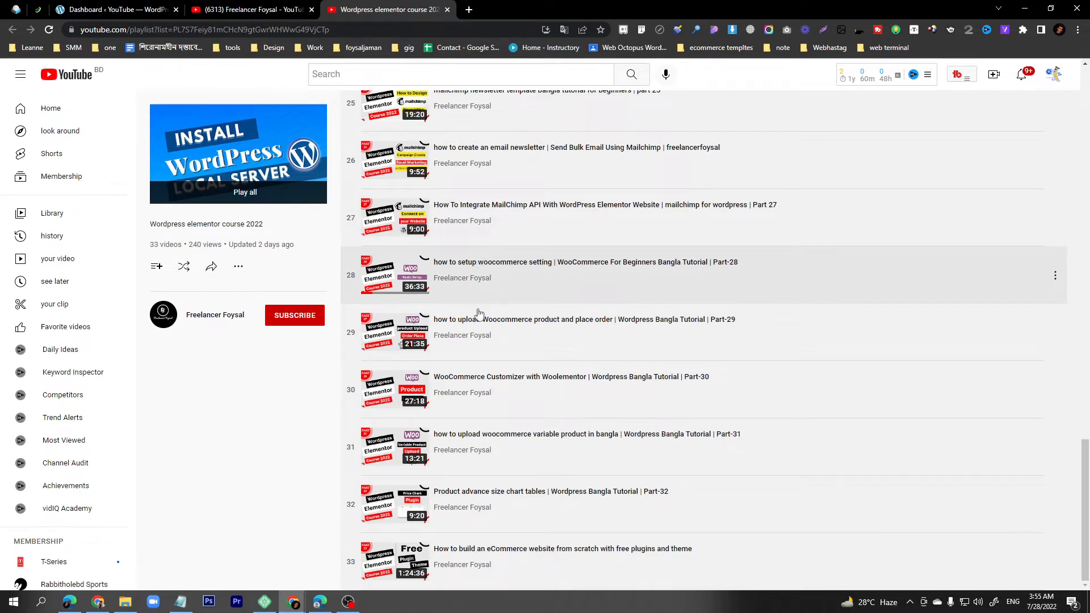
- Scroll the playlist back up to items 14–22, then return to the WordPress dashboard
scroll(471, 401, up, 3)
scroll(465, 401, up, 8)
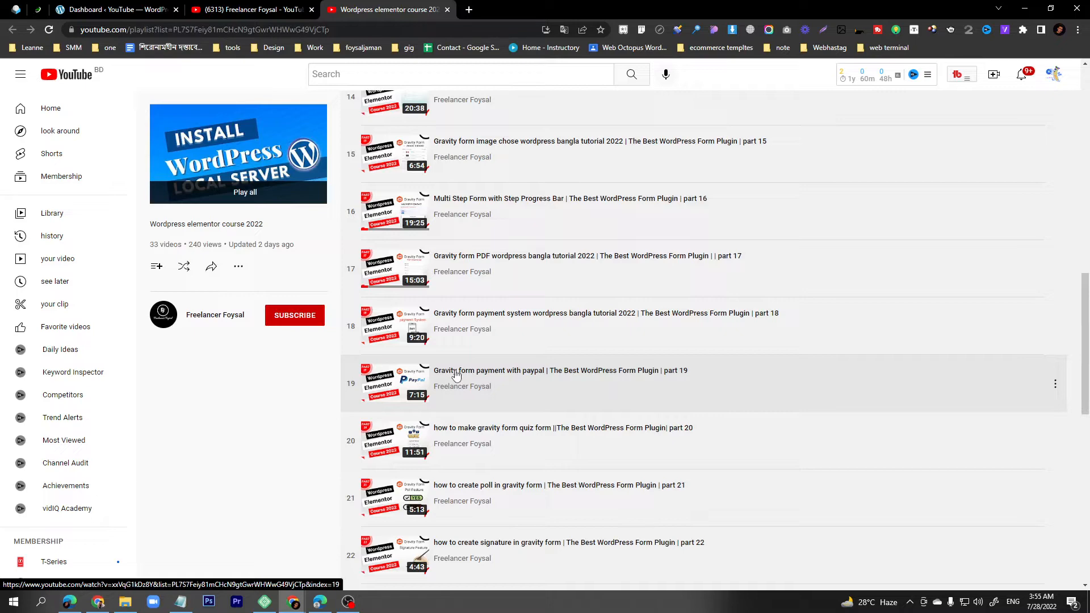
click(142, 10)
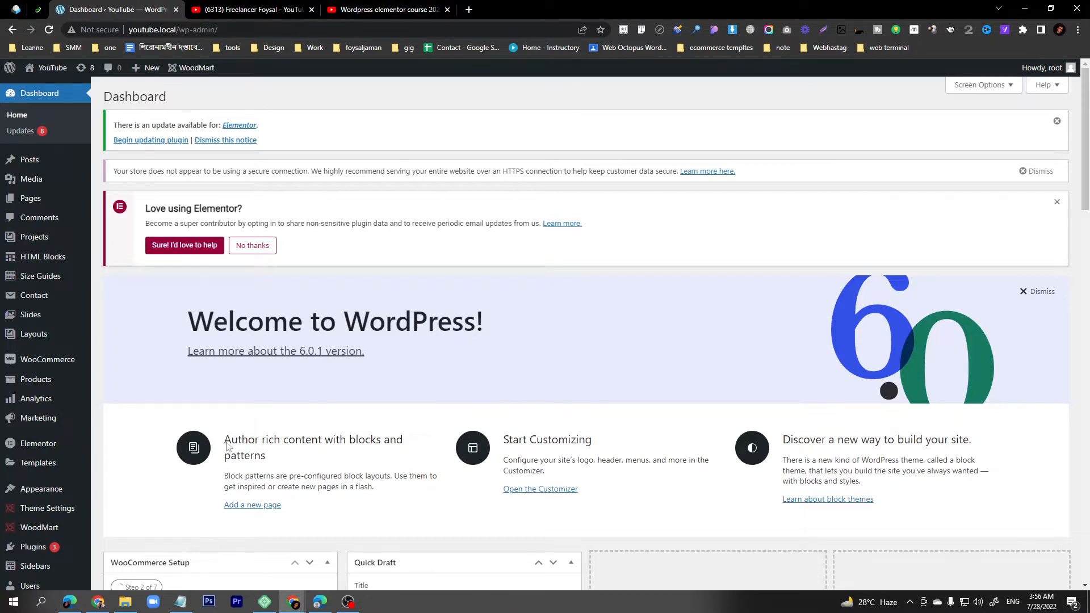
- Review the schema notes in Notepad, highlighting 'schema markup', then minimize them
click(181, 602)
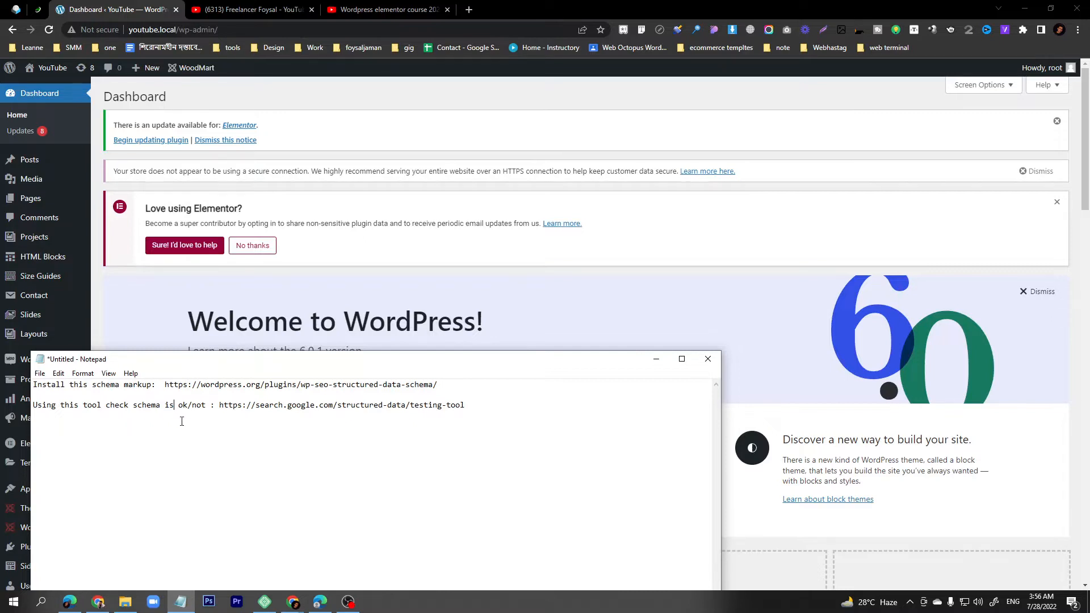
drag(185, 366, 300, 301)
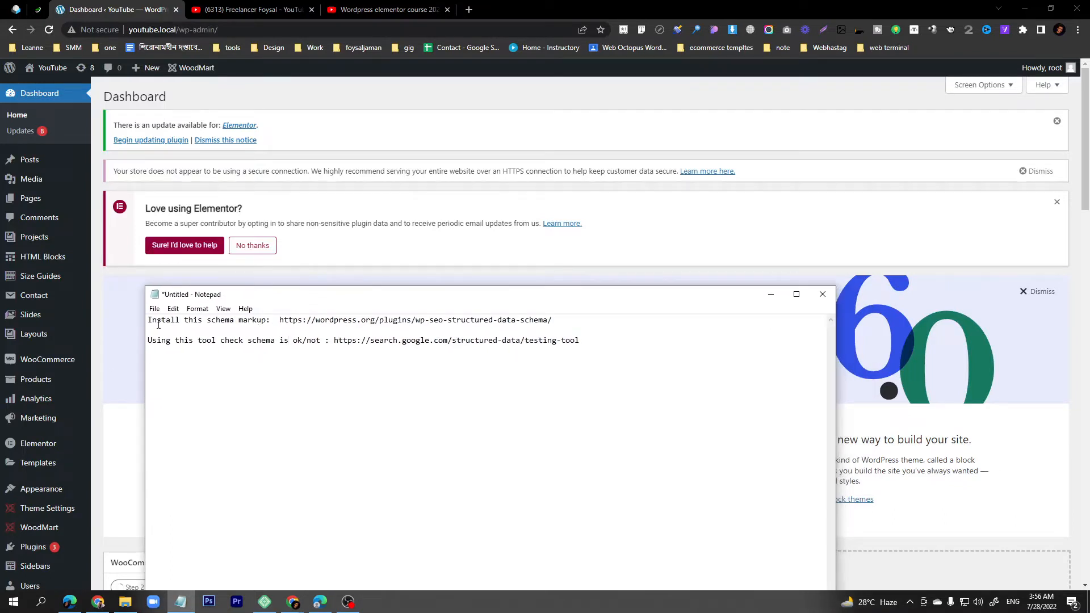
drag(204, 320, 266, 321)
key(ctrl+c)
click(770, 293)
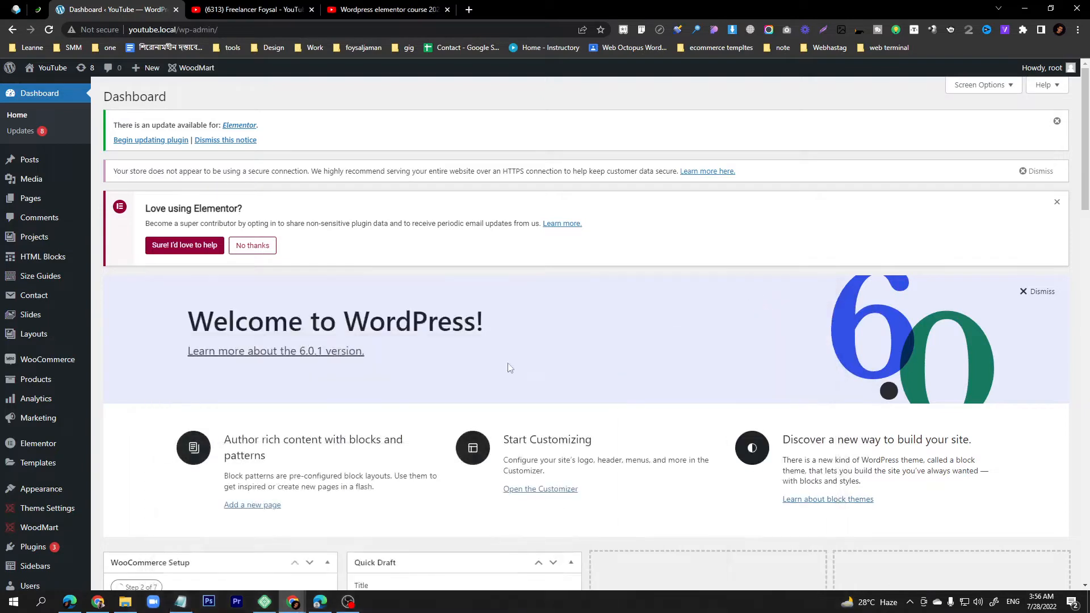
- Go to the Plugins > Add New page
mouse_move(59, 494)
mouse_move(45, 554)
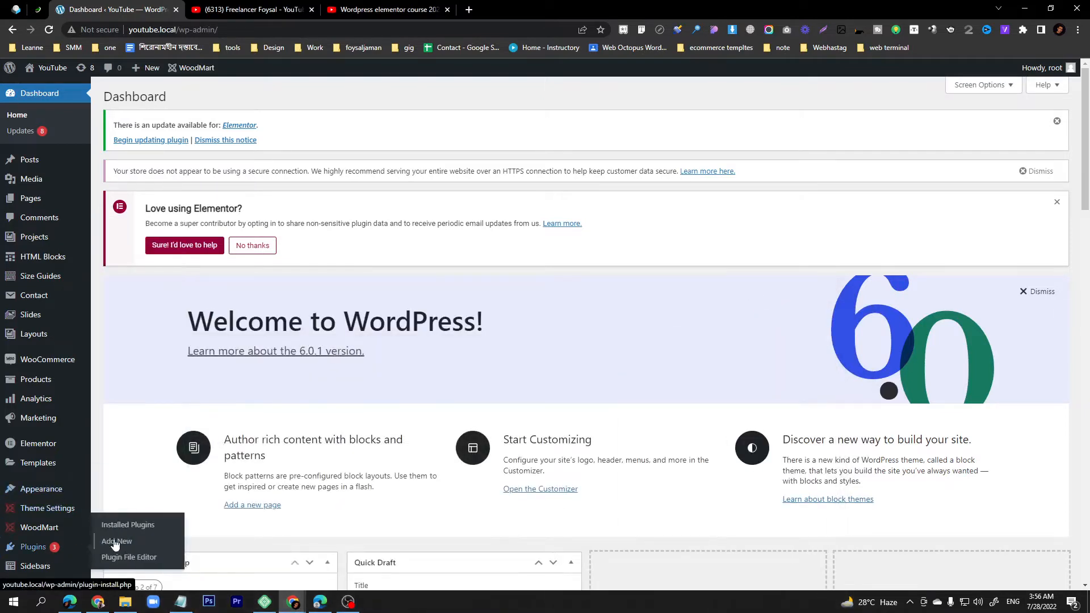
click(116, 542)
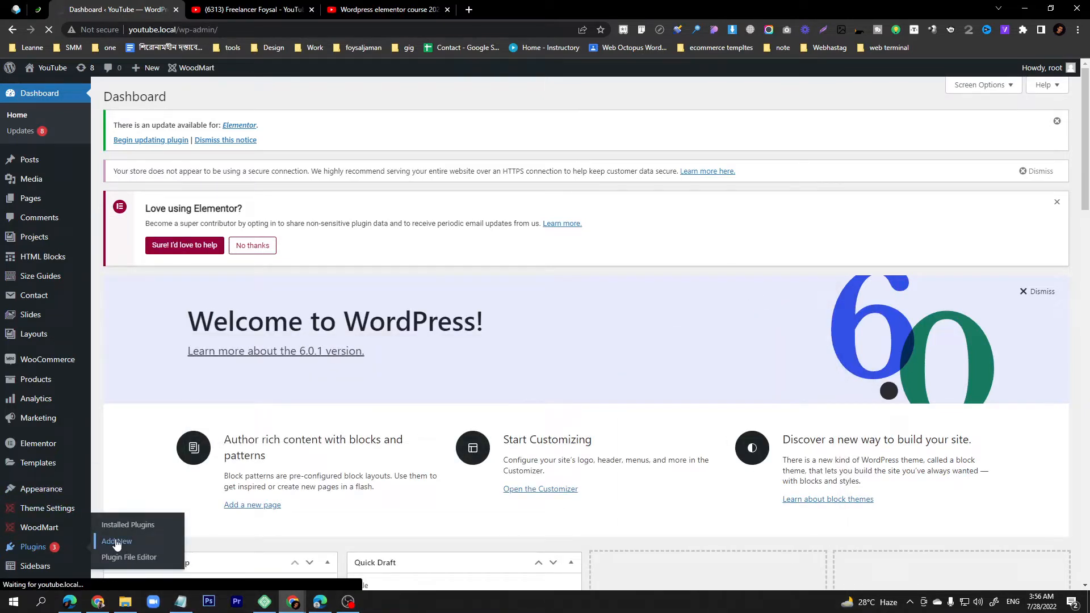
- Open the full Wordpress elementor course 2022 playlist from the channel's playlists and scroll through it
click(390, 10)
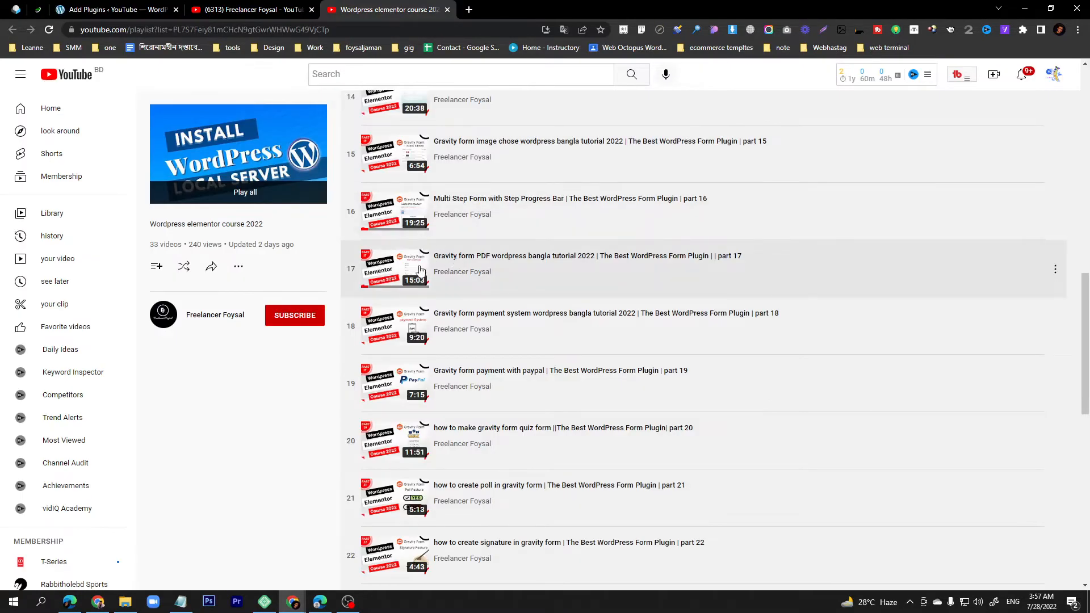
scroll(423, 273, up, 13)
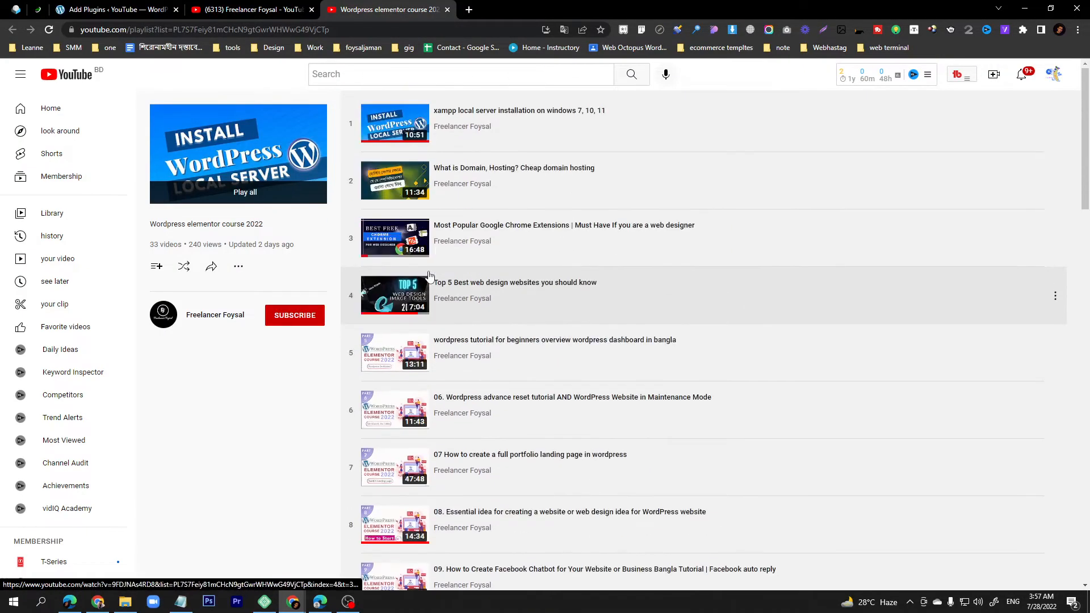
click(244, 10)
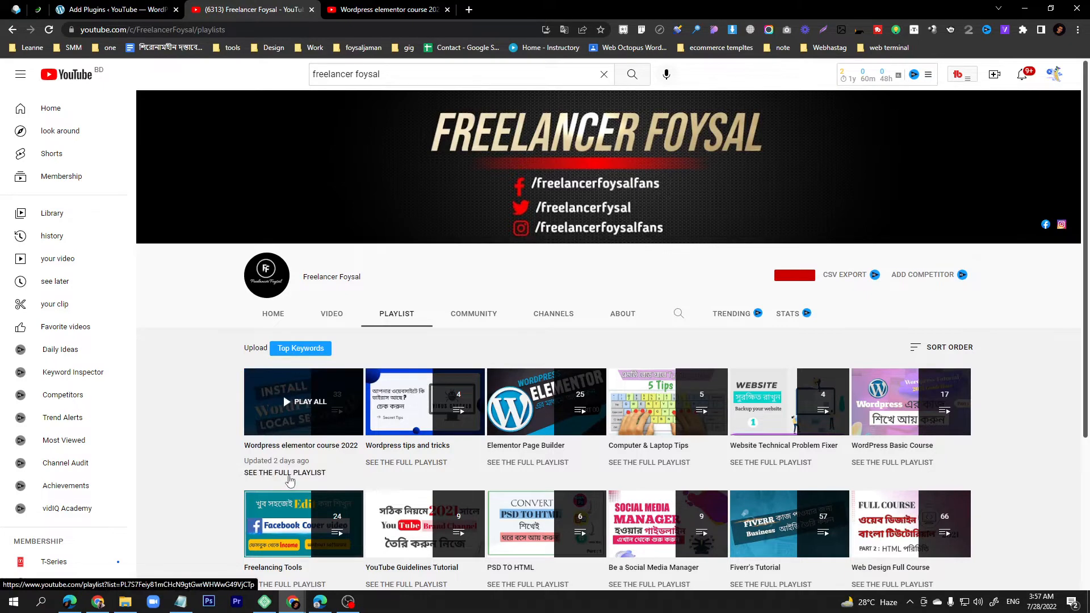
click(289, 476)
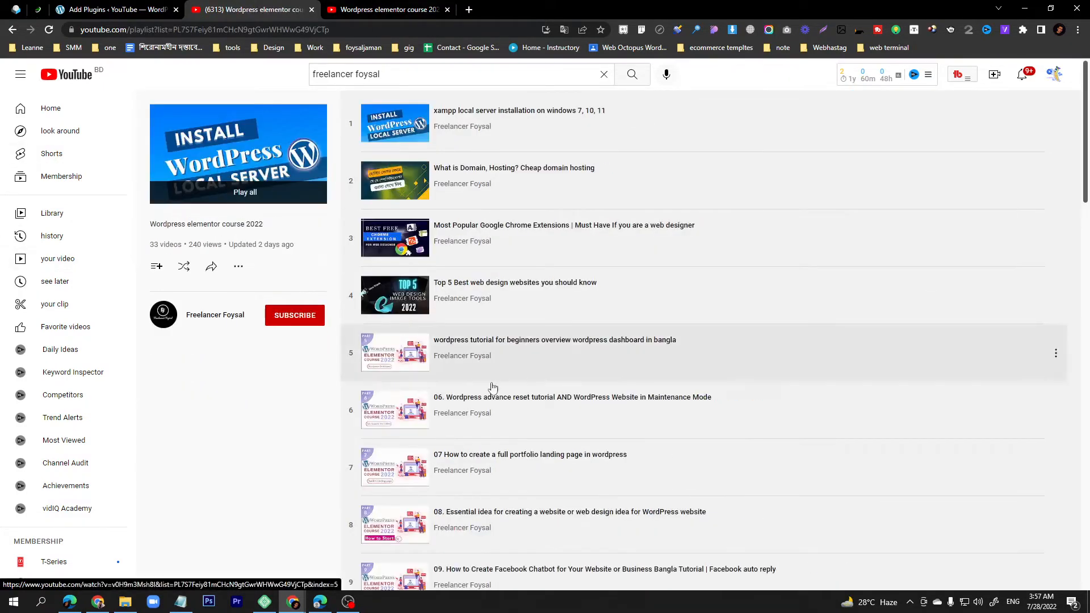
scroll(488, 382, down, 14)
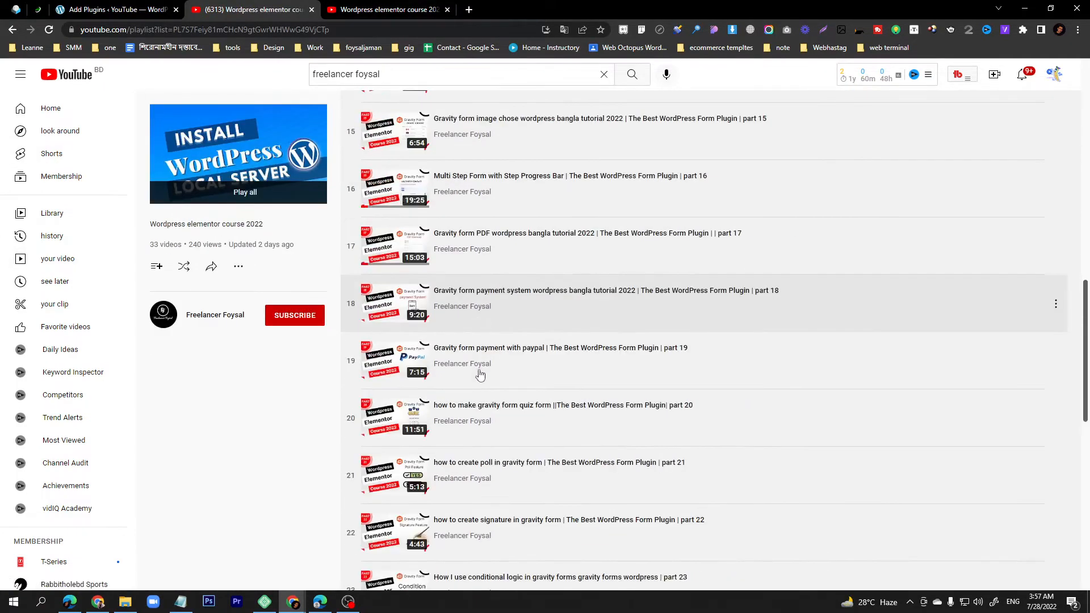
- Browse the channel's Videos and Playlists, then return to the Add Plugins page
click(13, 30)
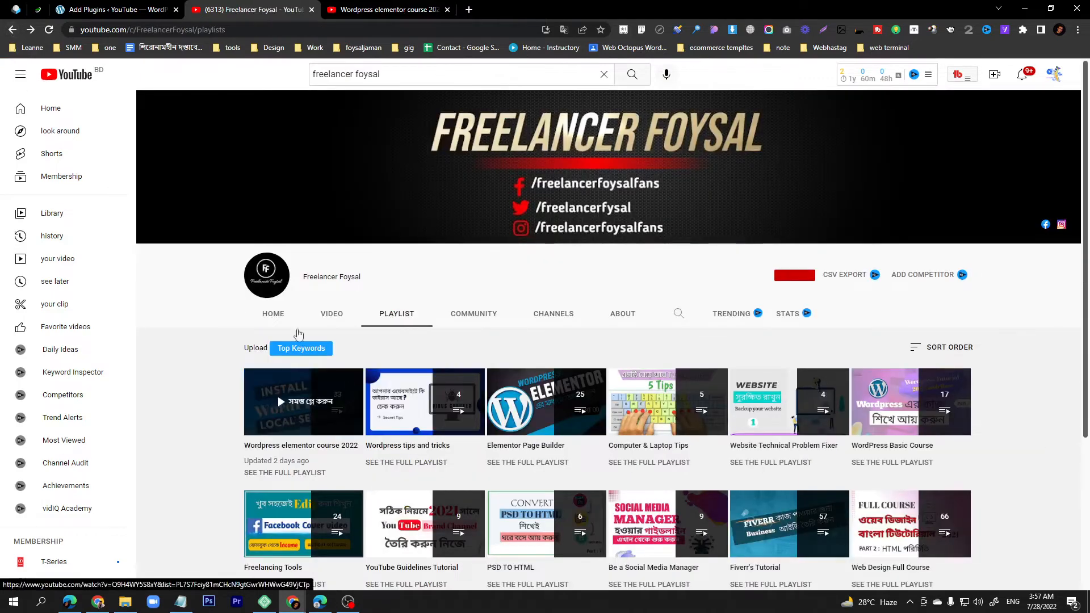
click(328, 322)
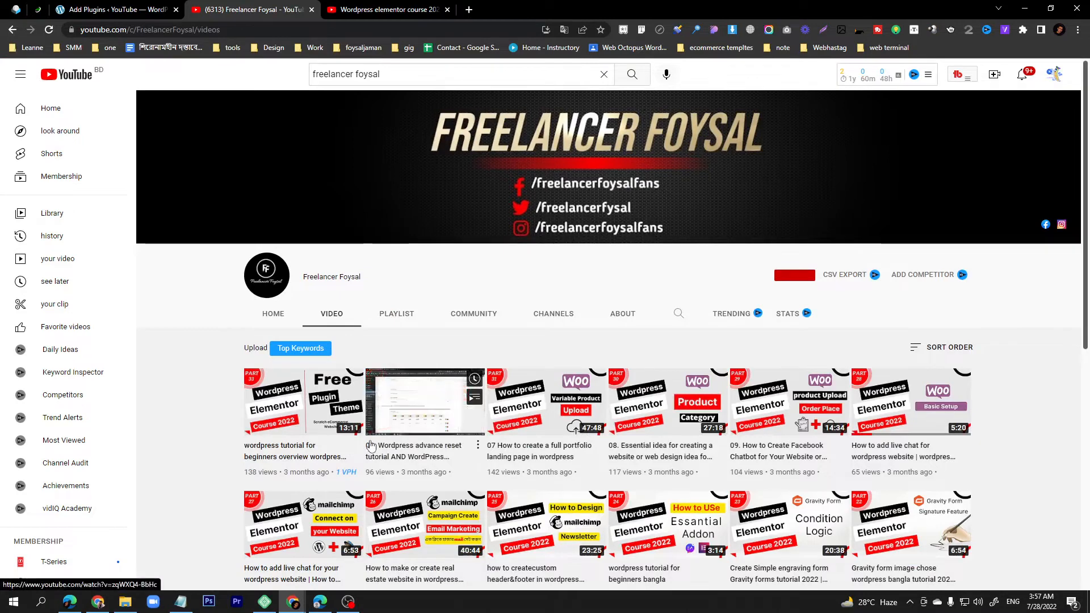
click(397, 321)
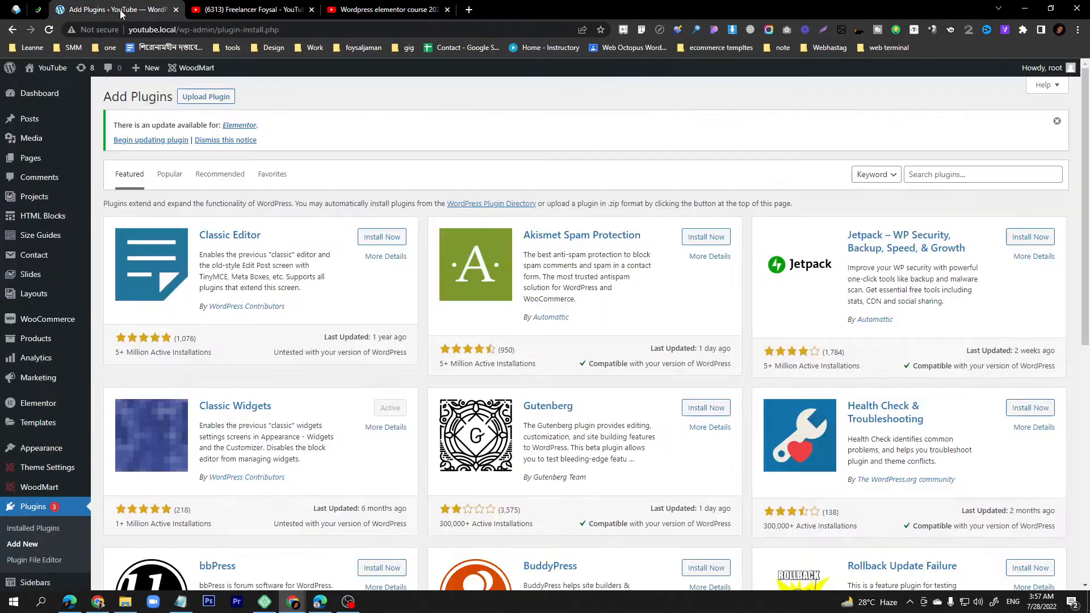
click(114, 9)
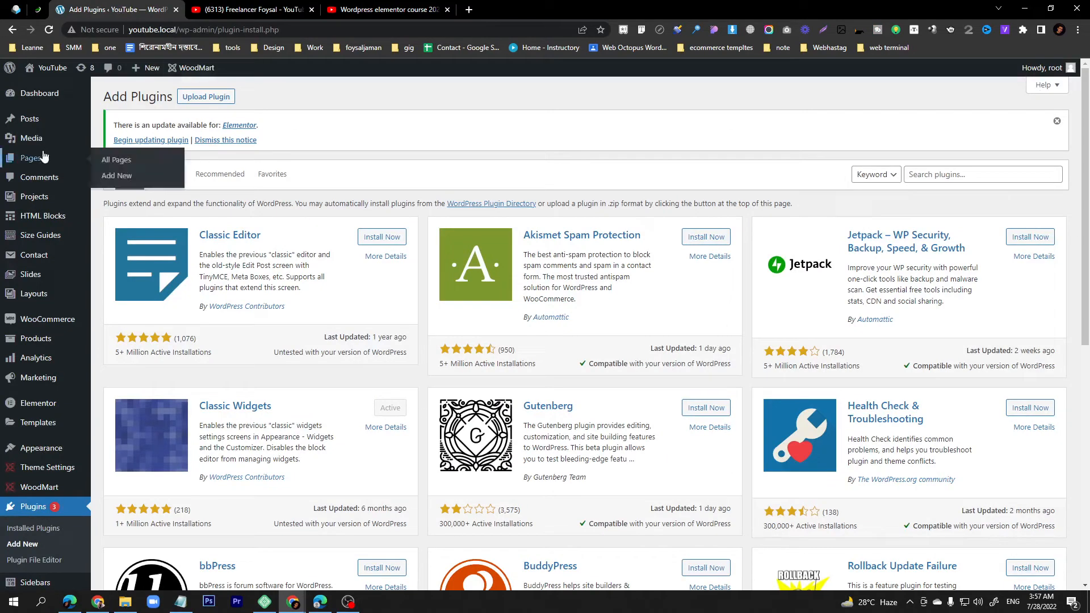
- Search the plugin directory for 'schema markup'
click(207, 98)
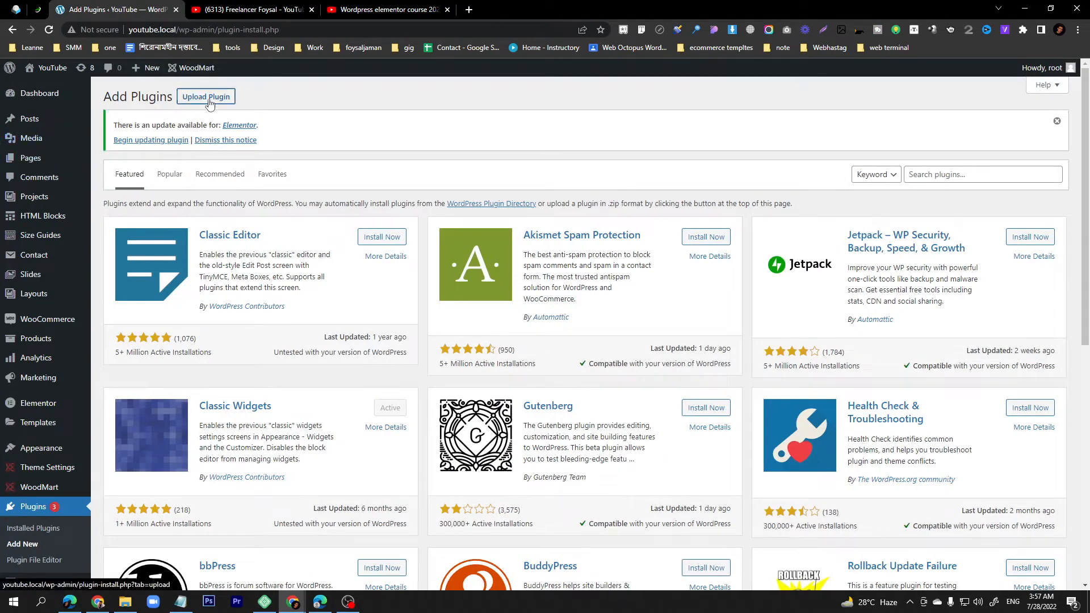
click(963, 340)
key(ctrl+v)
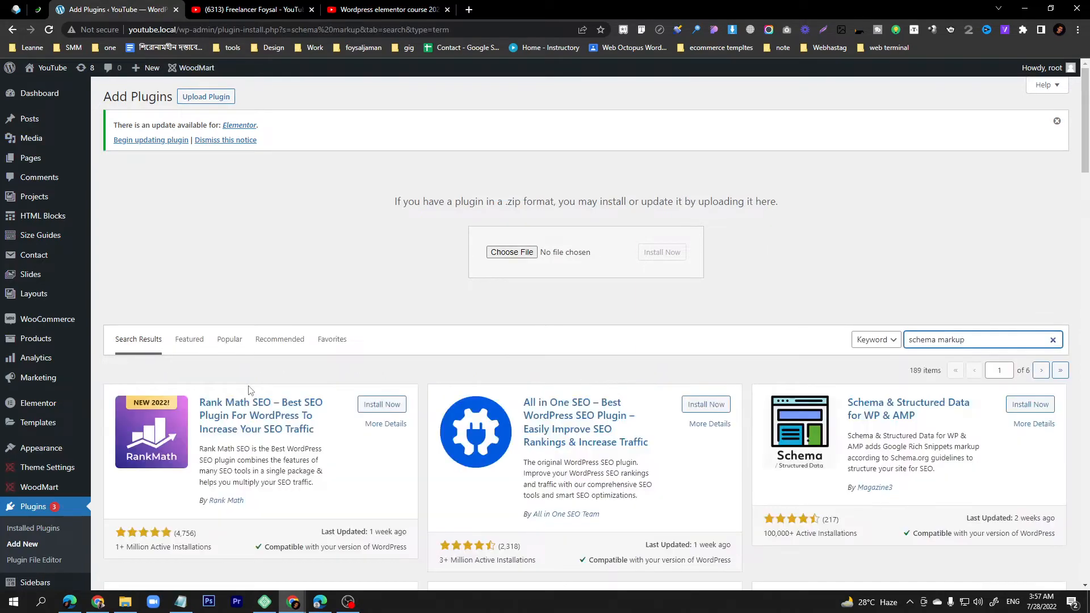
scroll(305, 426, down, 3)
scroll(305, 426, down, 5)
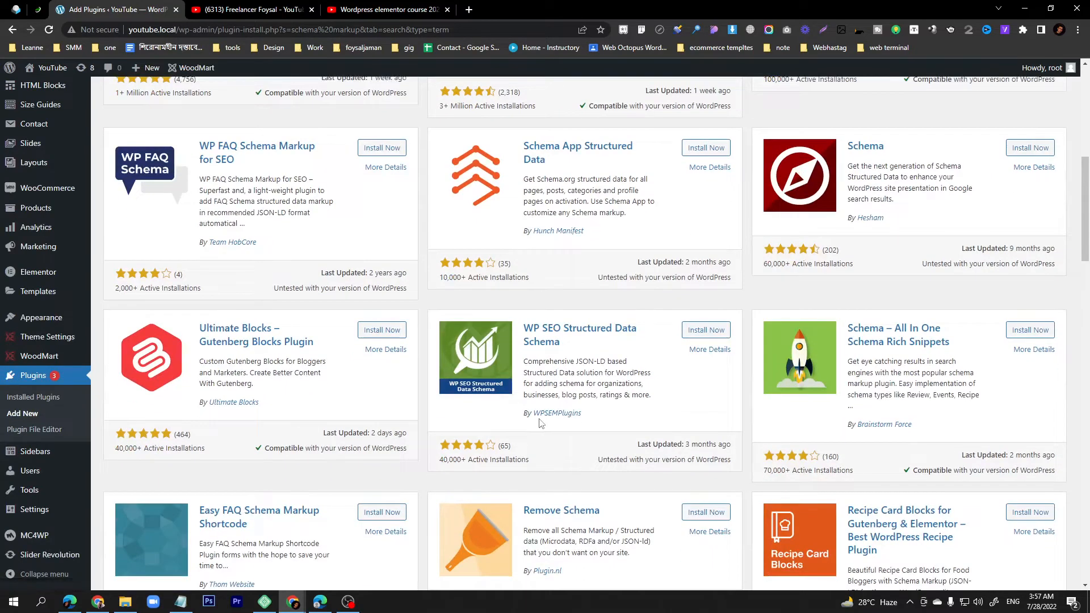
- Install and activate WP SEO Structured Data Schema
click(703, 332)
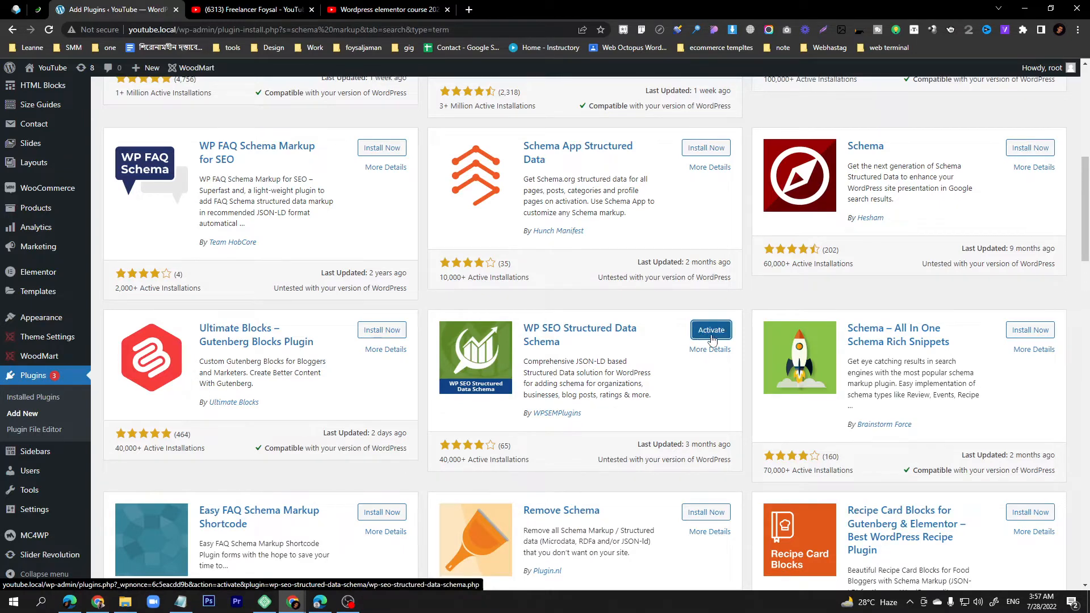
click(712, 339)
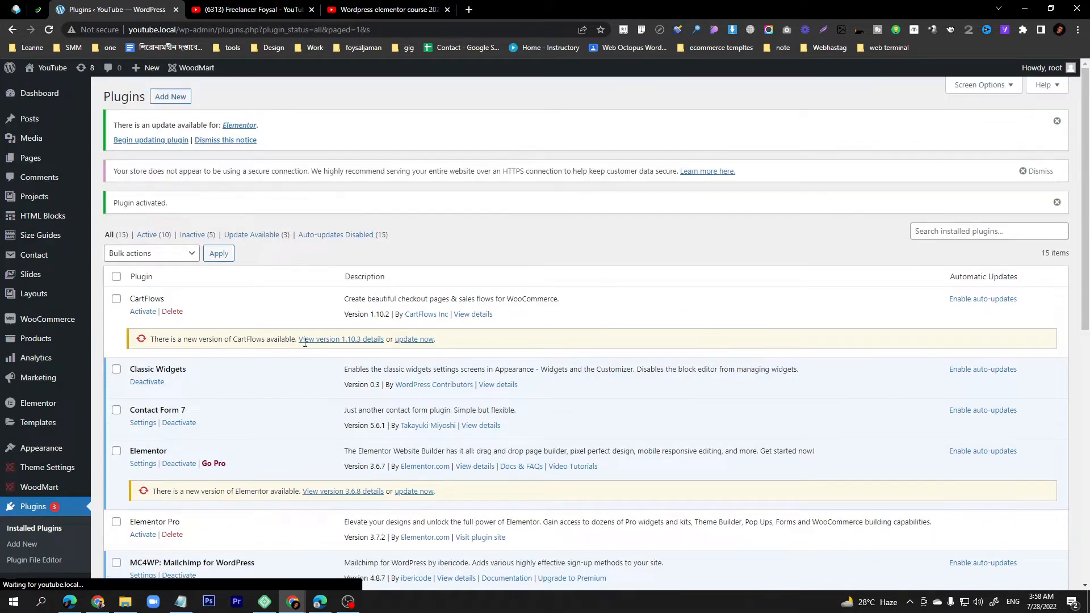
scroll(48, 454, down, 6)
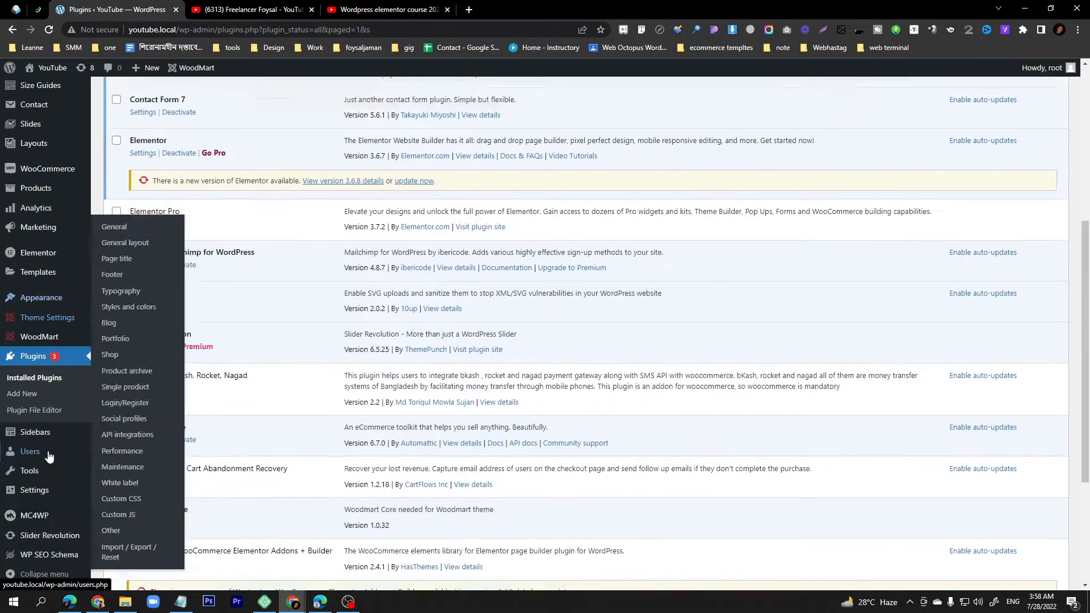
mouse_move(48, 455)
scroll(49, 455, down, 2)
mouse_move(49, 556)
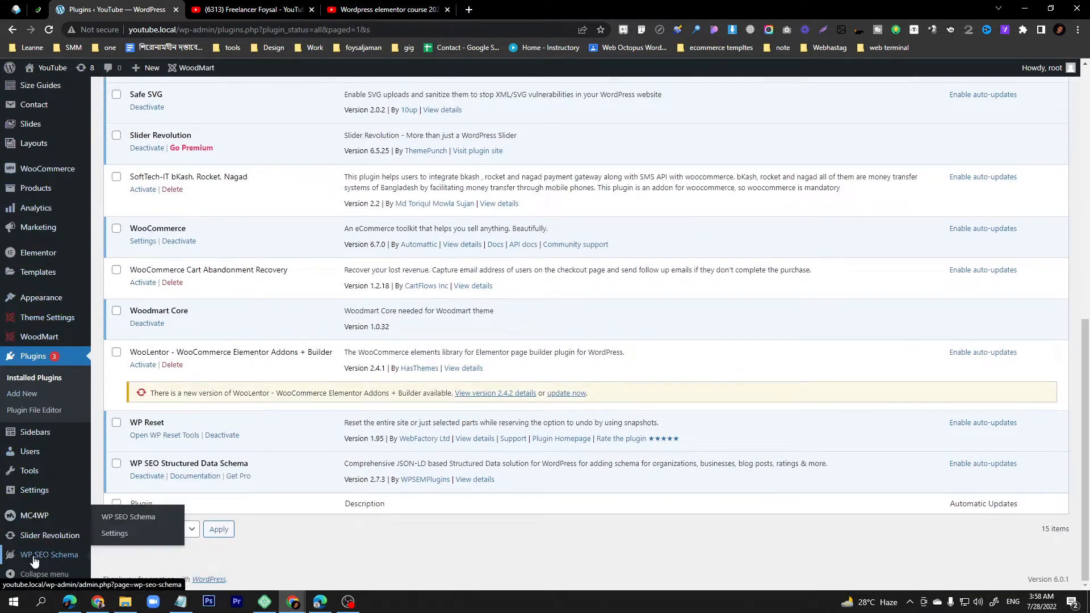
- Open the WP SEO Schema settings and check the existing Website Url
click(63, 560)
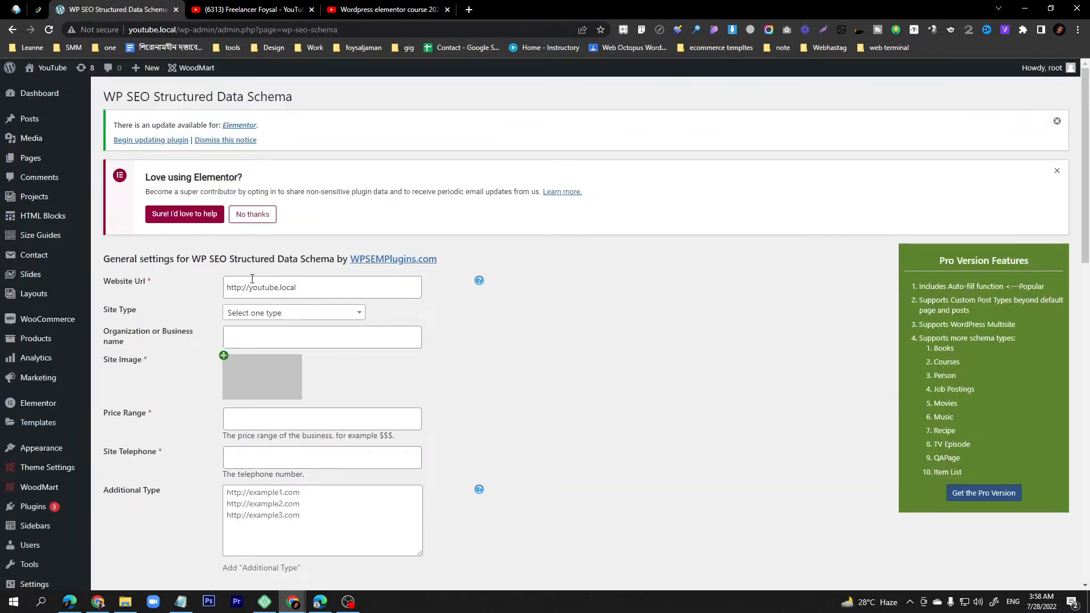
drag(313, 293, 219, 293)
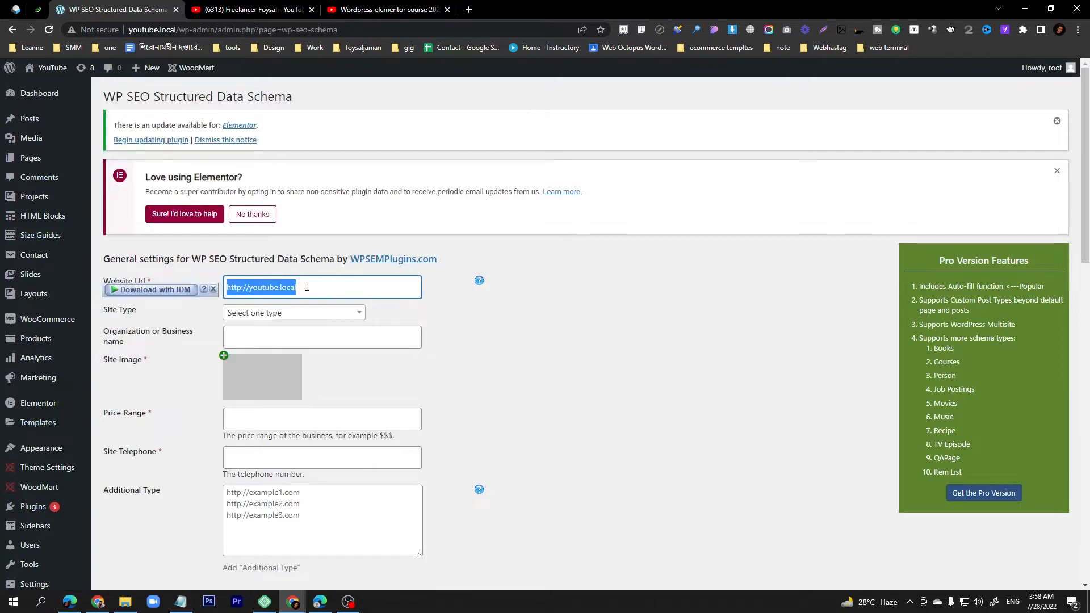
click(112, 321)
- Browse the Site Type options without choosing, then open the Site Image media picker
click(264, 318)
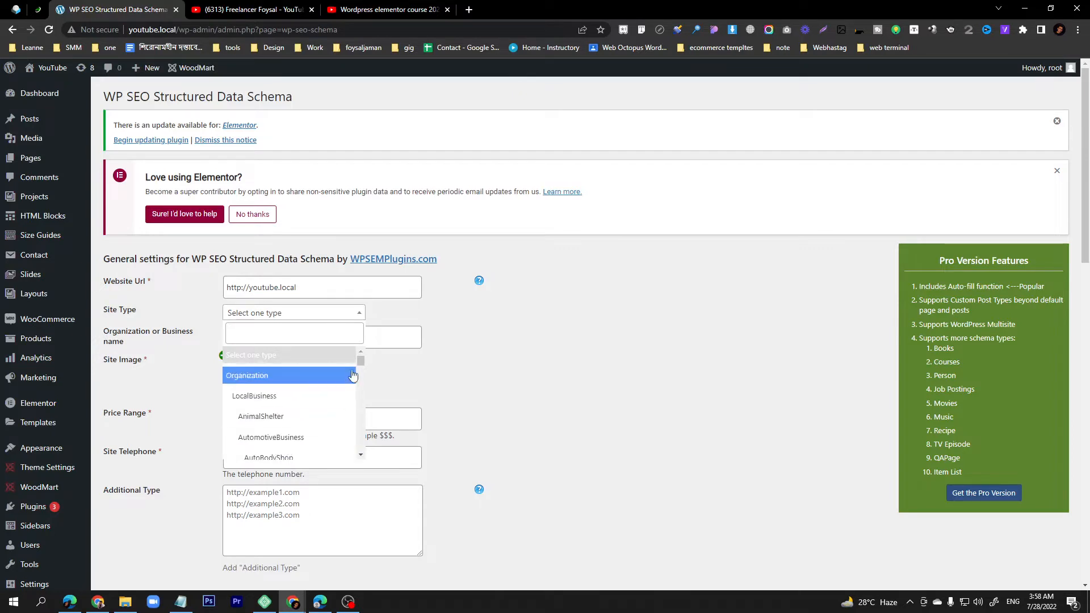
scroll(317, 398, down, 3)
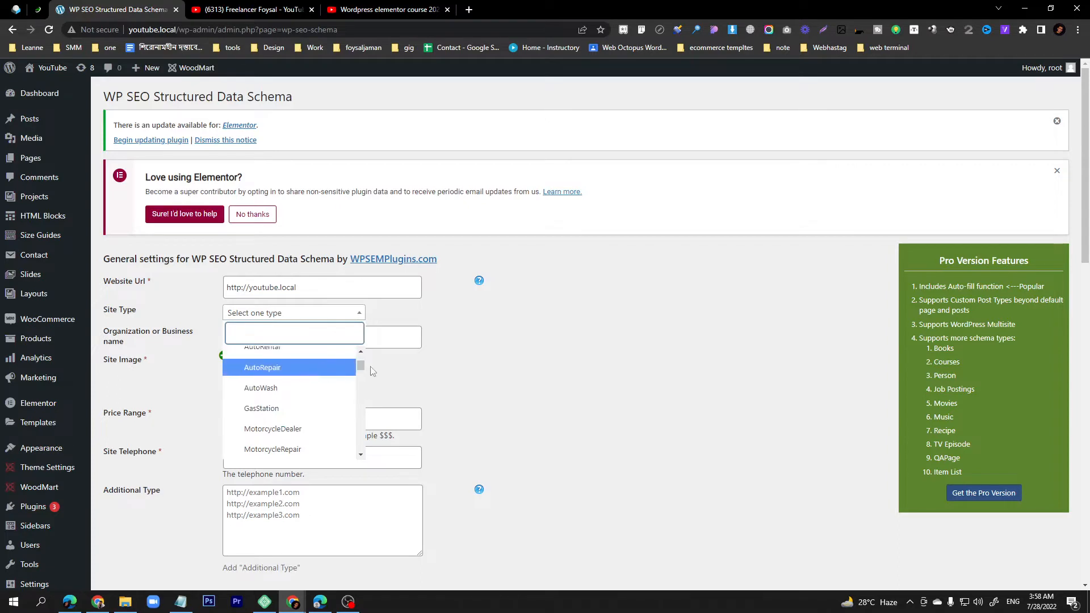
click(459, 369)
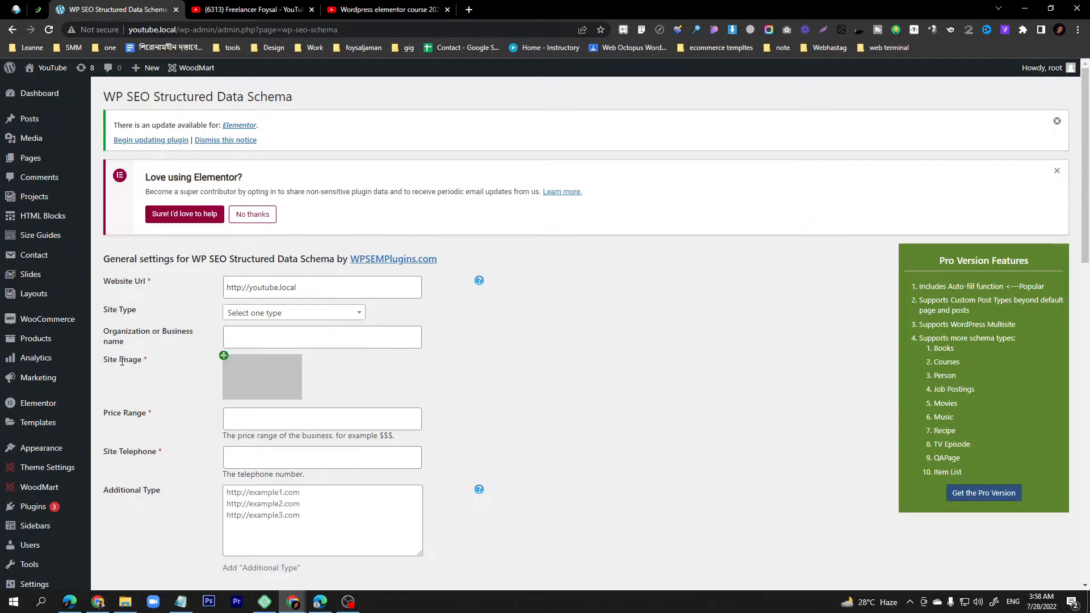
click(224, 361)
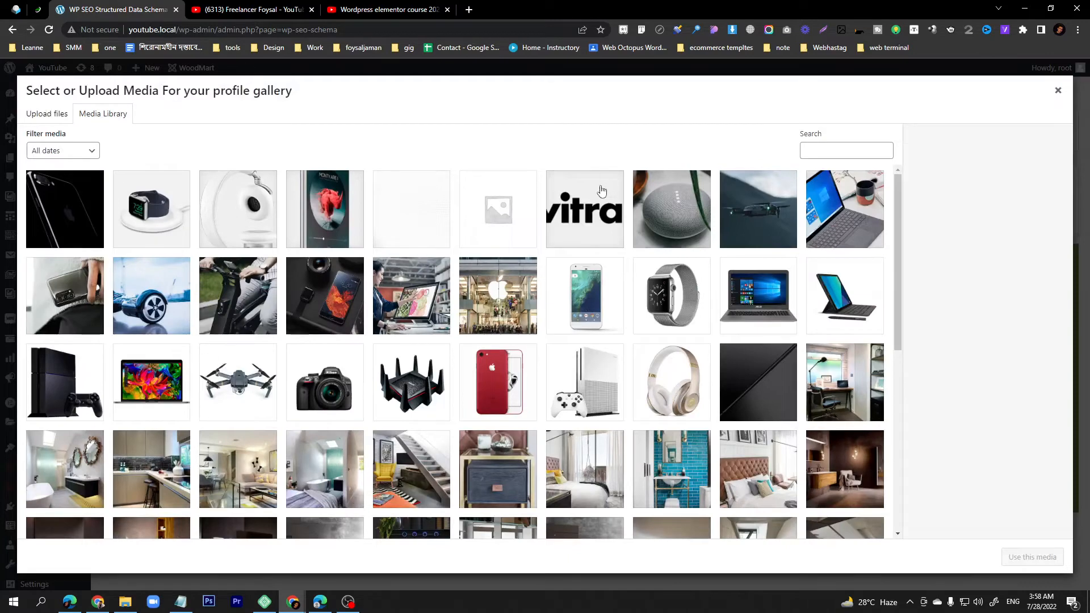
- Select the brand-vitra logo in the Media Library and use it as the Site Image
click(580, 232)
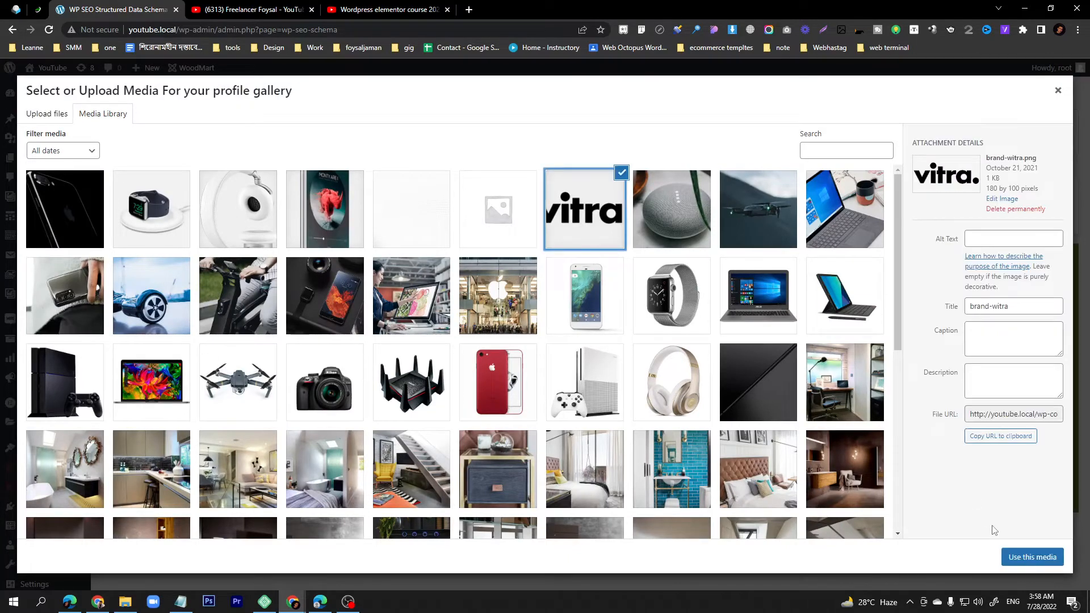
click(1018, 238)
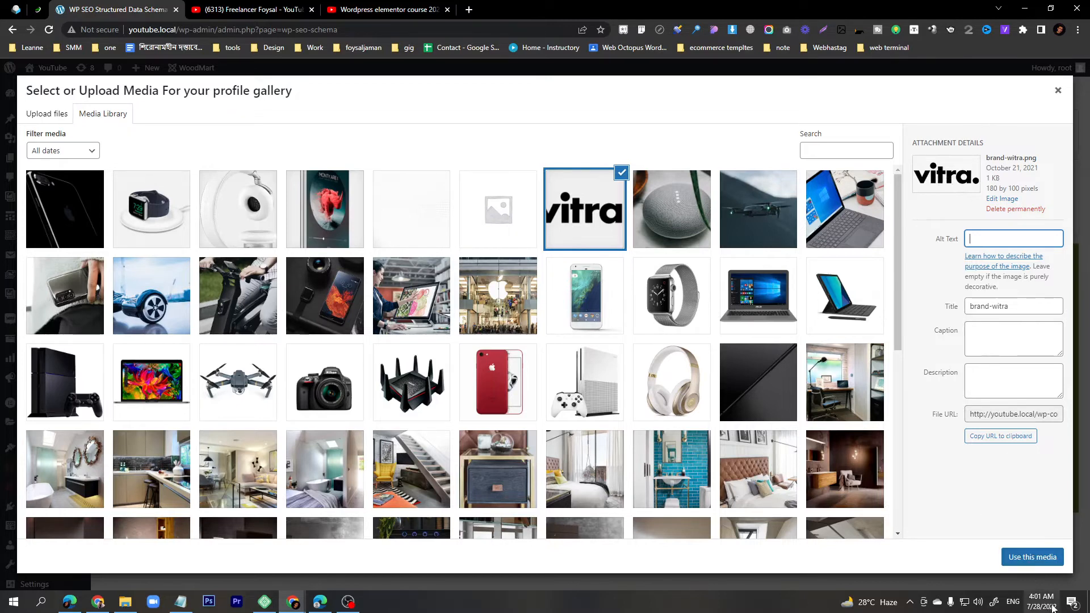
click(1031, 558)
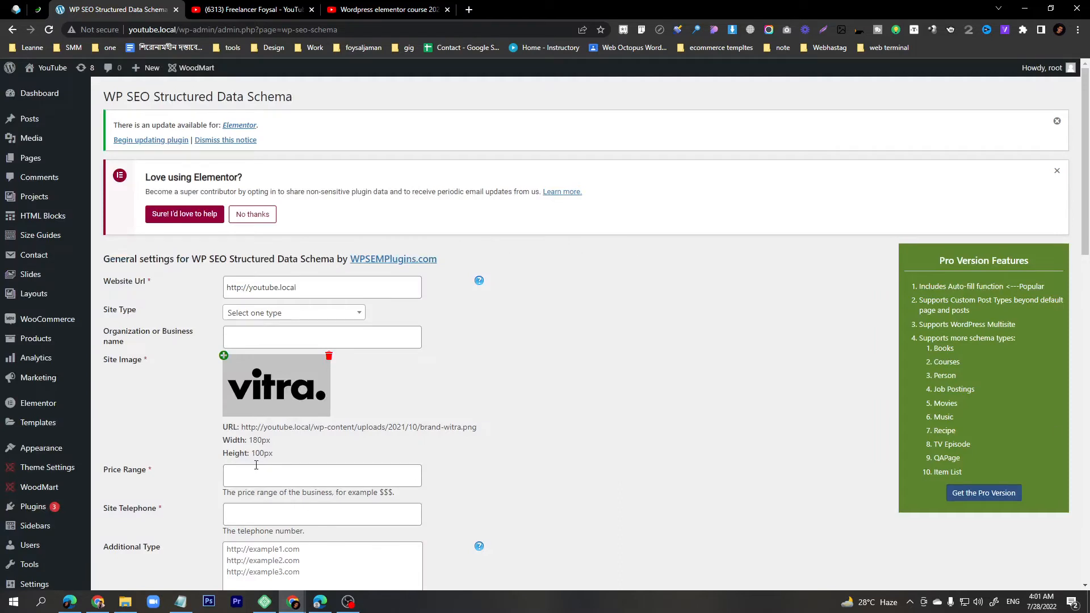
- Set Price Range to $ from the suggestion
scroll(264, 455, down, 2)
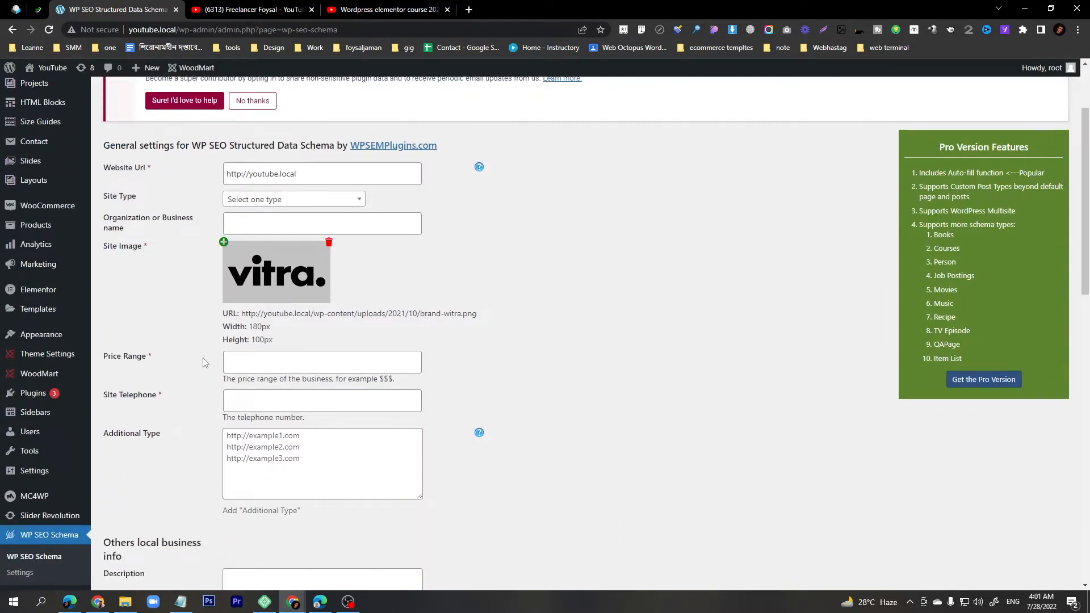
click(249, 365)
key(Down)
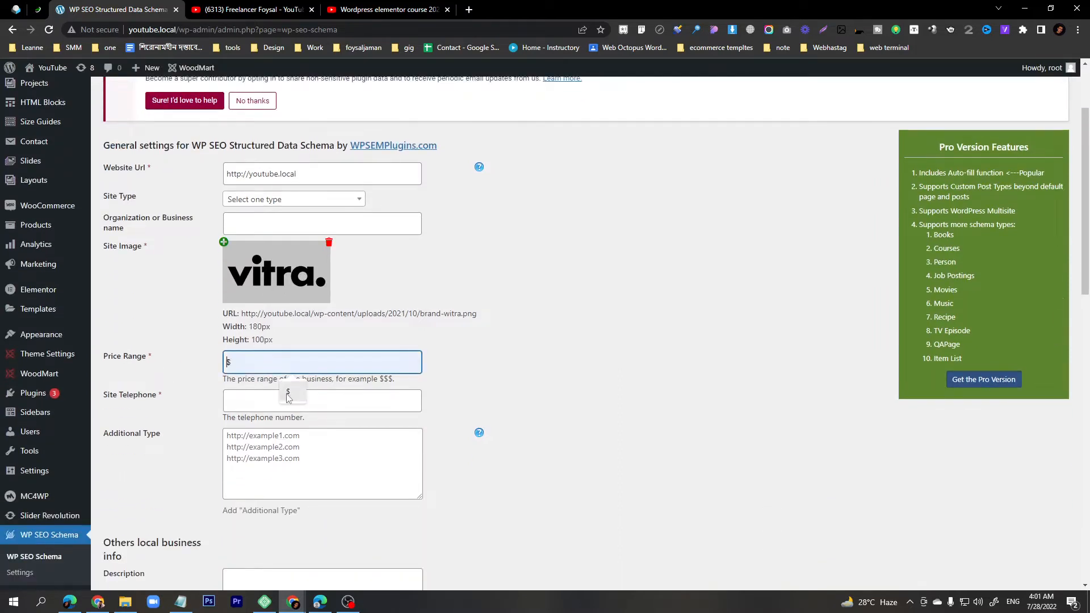
key(Return)
- Enter the site telephone number, adding 01 after the +88 country code
click(273, 405)
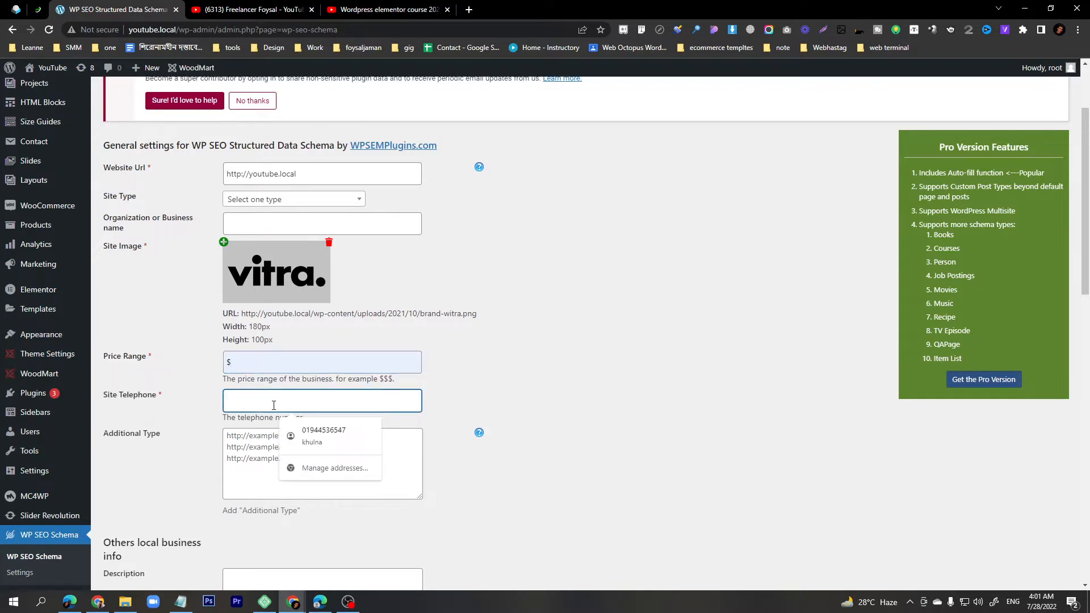
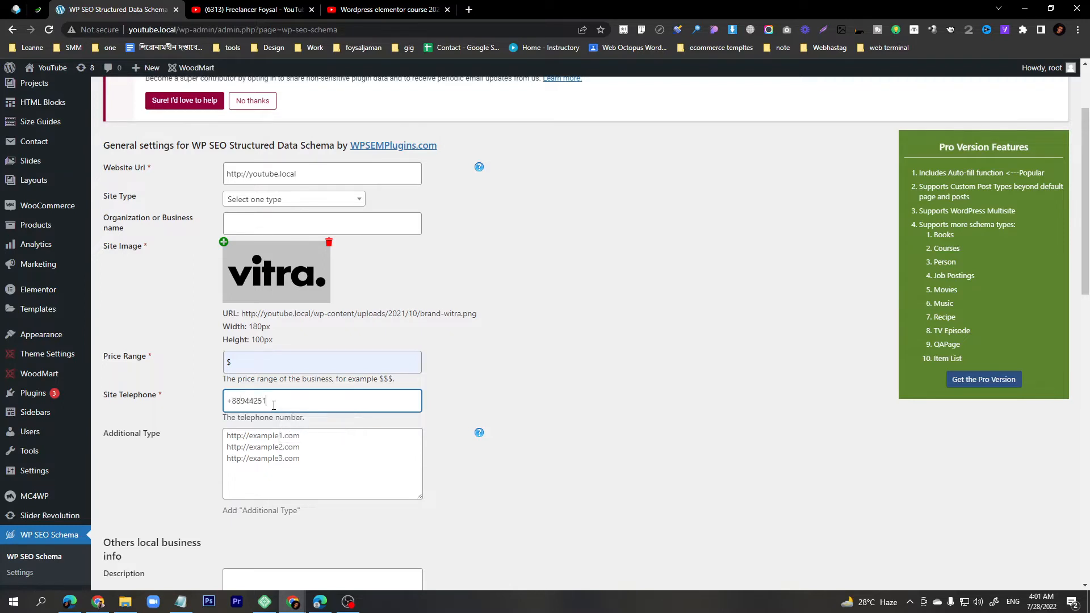
click(242, 399)
text(01)
scroll(104, 435, down, 2)
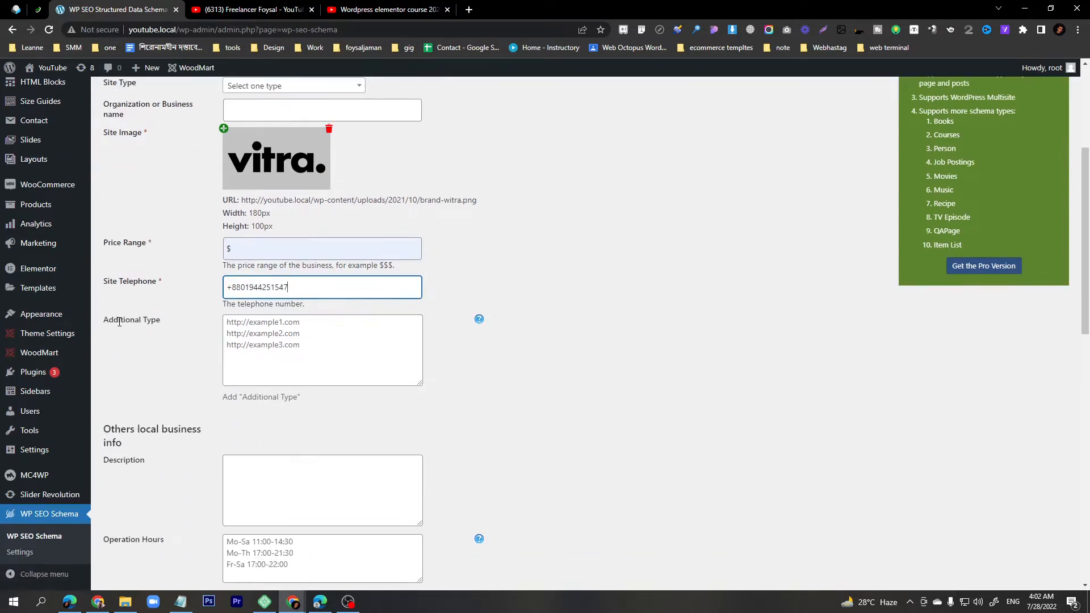
click(301, 340)
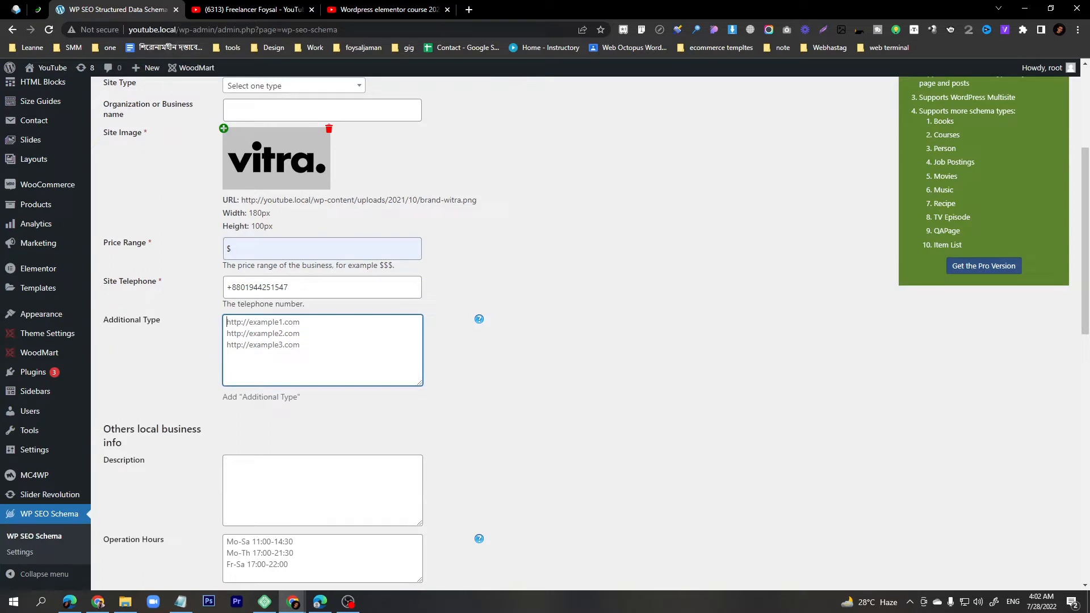
double_click(149, 29)
key(ctrl+c)
click(293, 354)
key(ctrl+v)
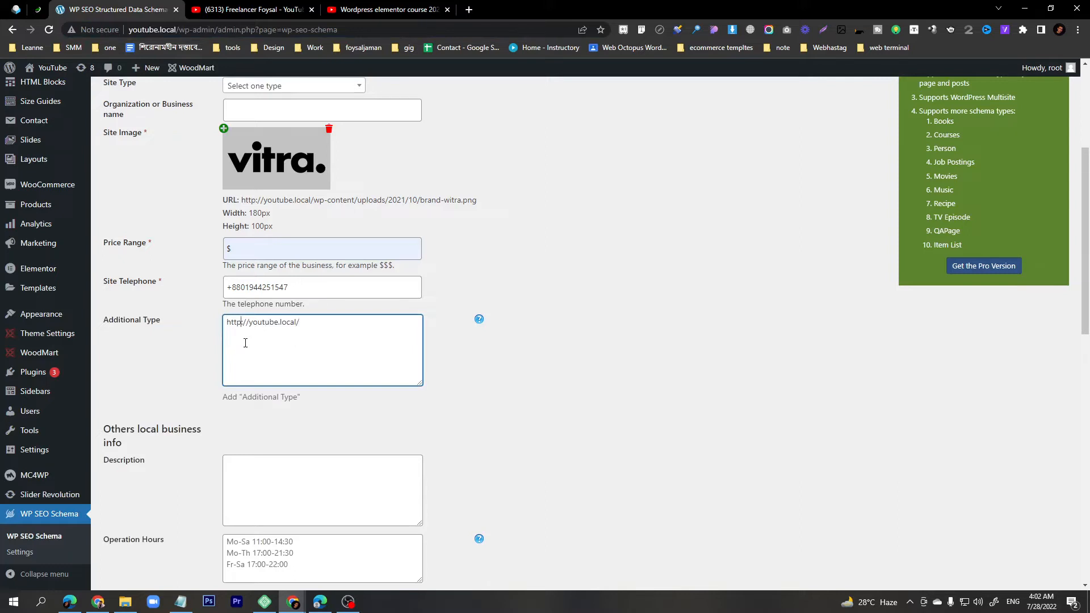
text(s)
click(342, 330)
drag(307, 323, 228, 323)
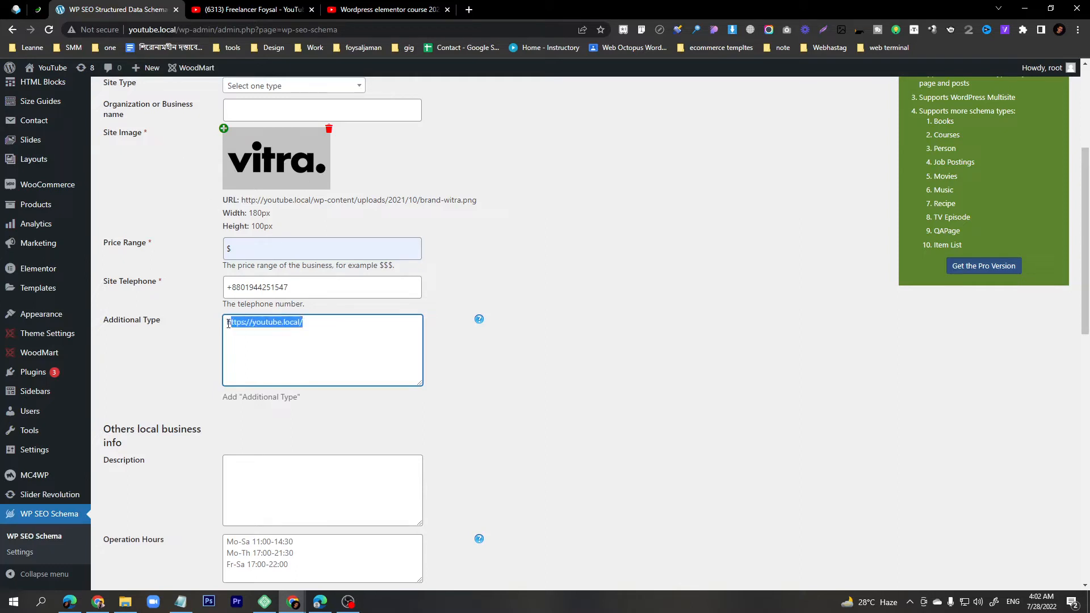
click(258, 324)
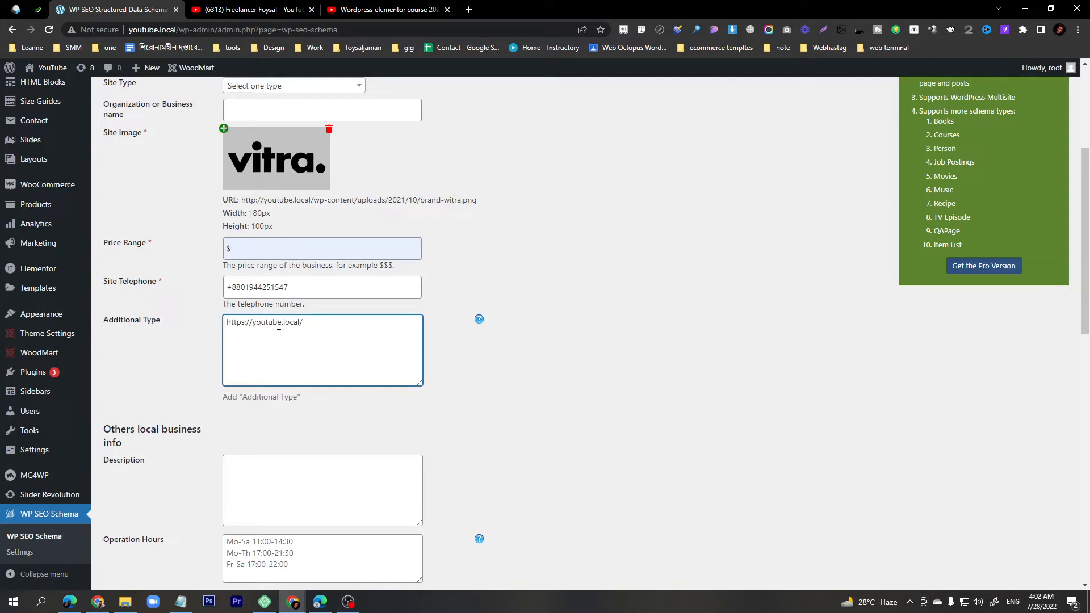
- Open a new browser tab, then replace youtube.local in Additional Type with the blog's https address
click(468, 10)
text(f)
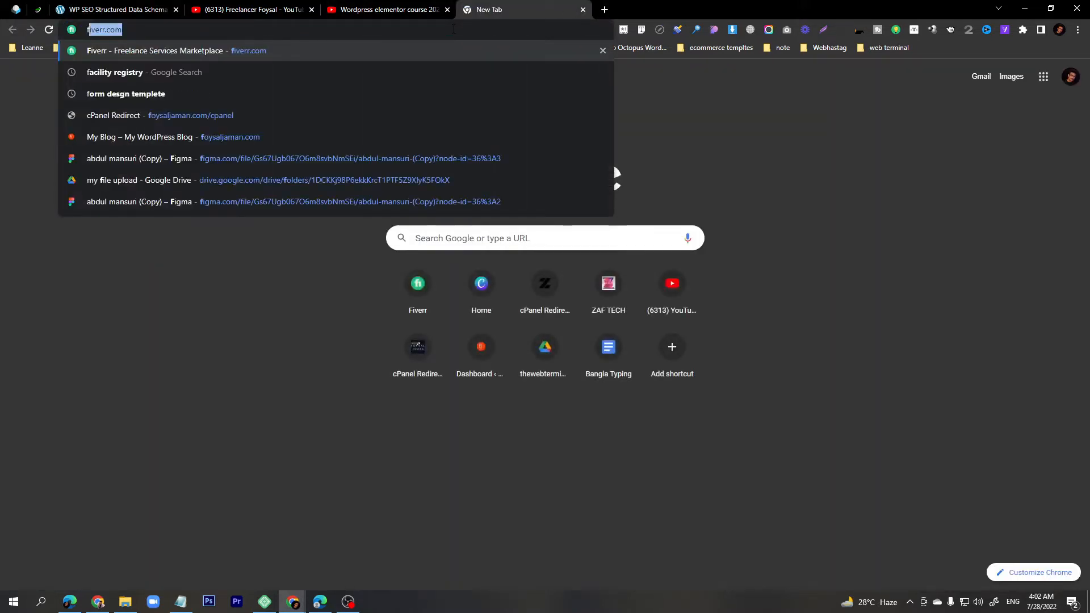
text(oysaljaman.com)
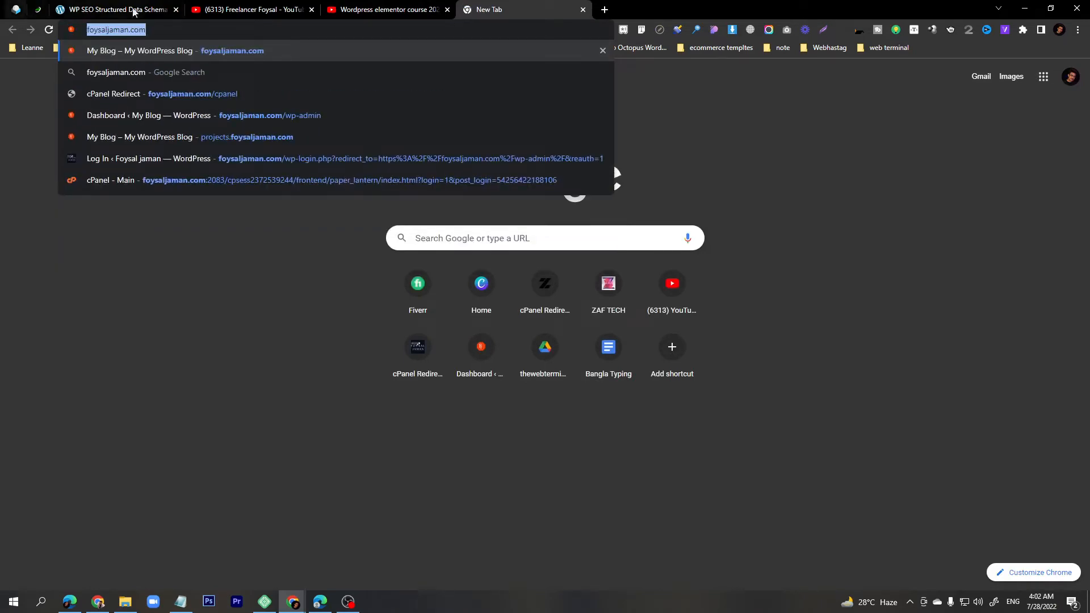
click(119, 10)
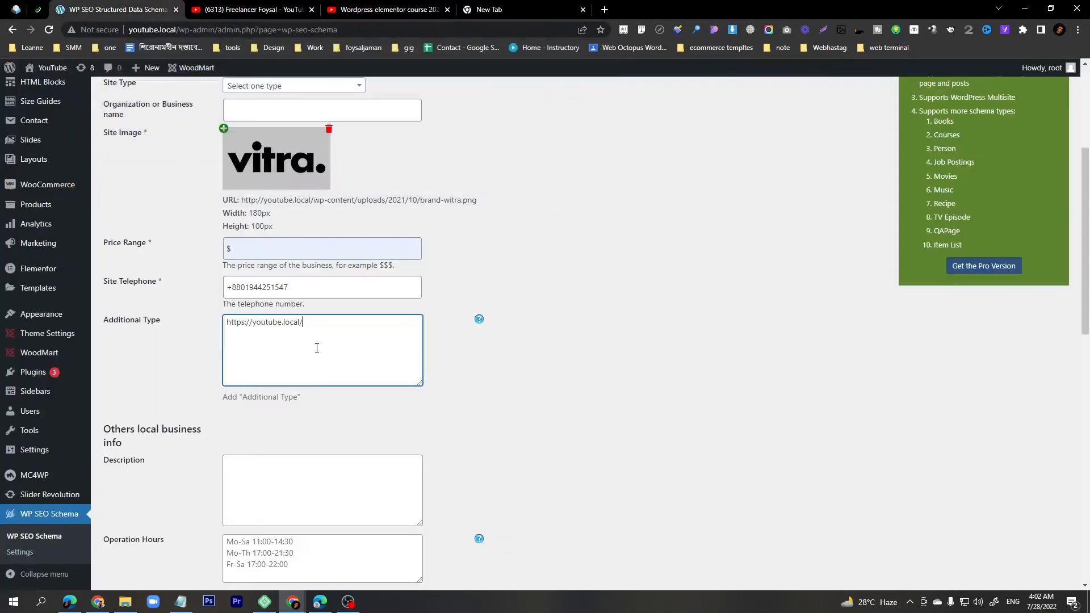
key(ctrl+a)
key(ctrl+v)
- Add a second Additional Type line with the http version of the address
drag(321, 324, 226, 323)
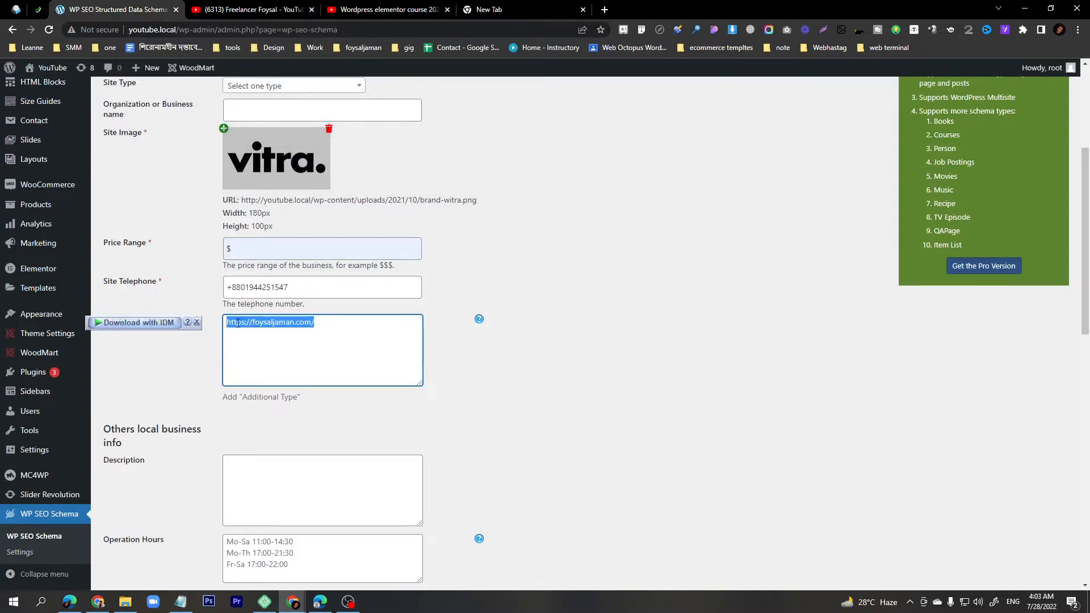
click(352, 333)
key(ctrl+v)
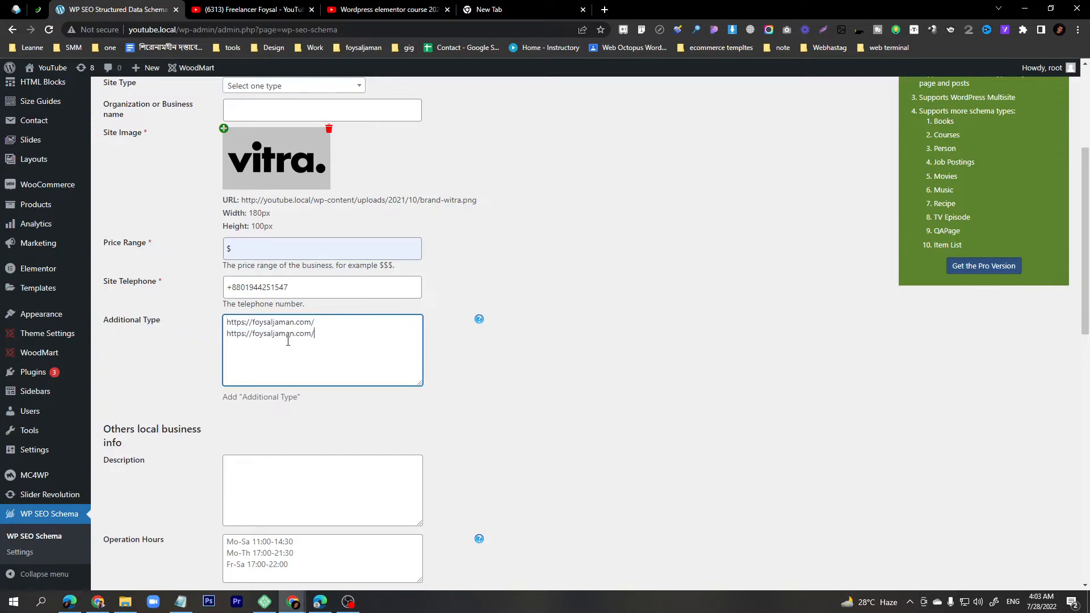
click(245, 333)
key(BackSpace)
click(321, 333)
key(ctrl+v)
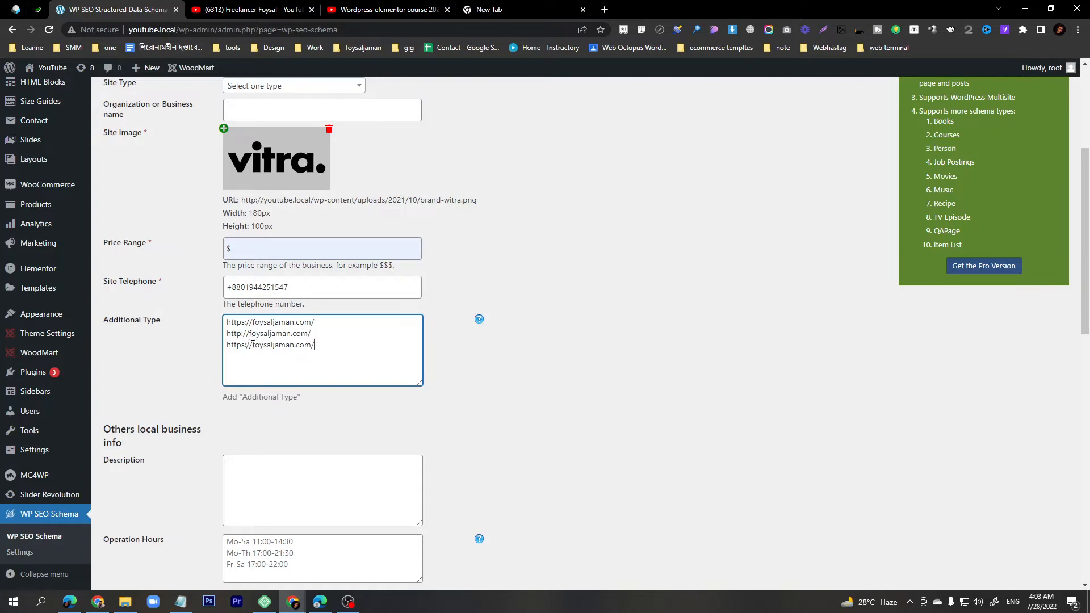
- Turn the third line into the www version of the address
drag(253, 344, 221, 347)
key(BackSpace)
text(www)
text(.)
click(311, 345)
key(Return)
key(ctrl+v)
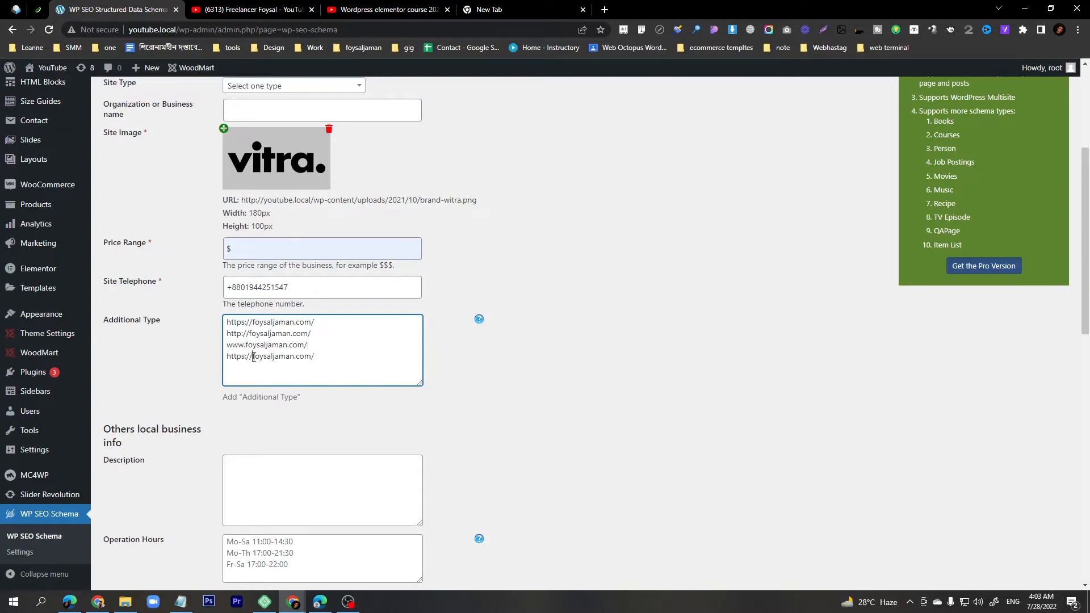
drag(253, 356, 227, 356)
key(BackSpace)
click(299, 358)
key(BackSpace)
drag(250, 368, 217, 331)
click(279, 345)
scroll(294, 361, down, 3)
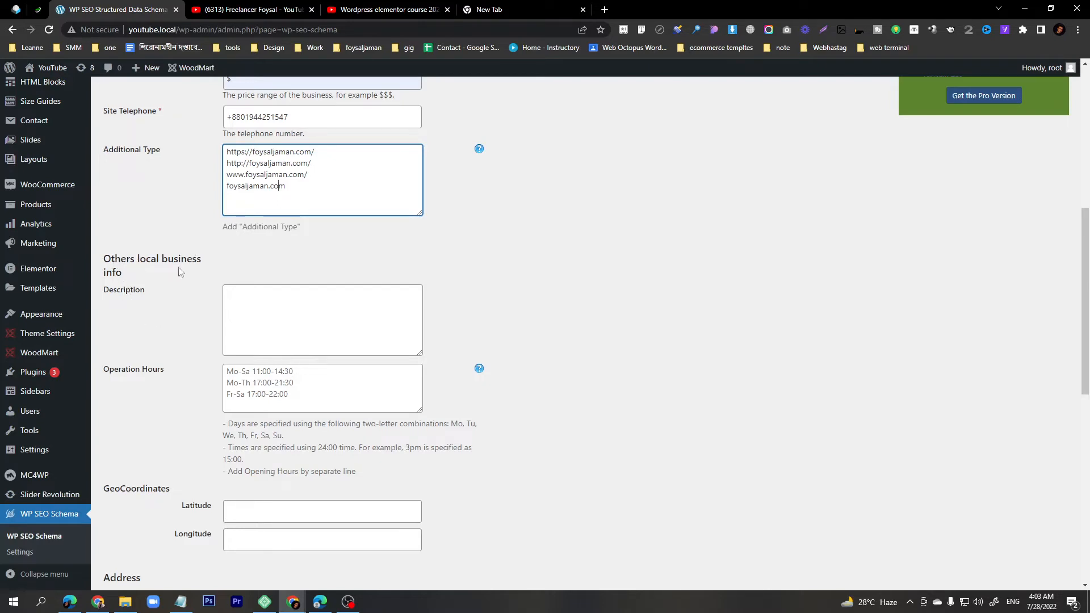
- Load the blog's home page in the new browser tab
click(259, 311)
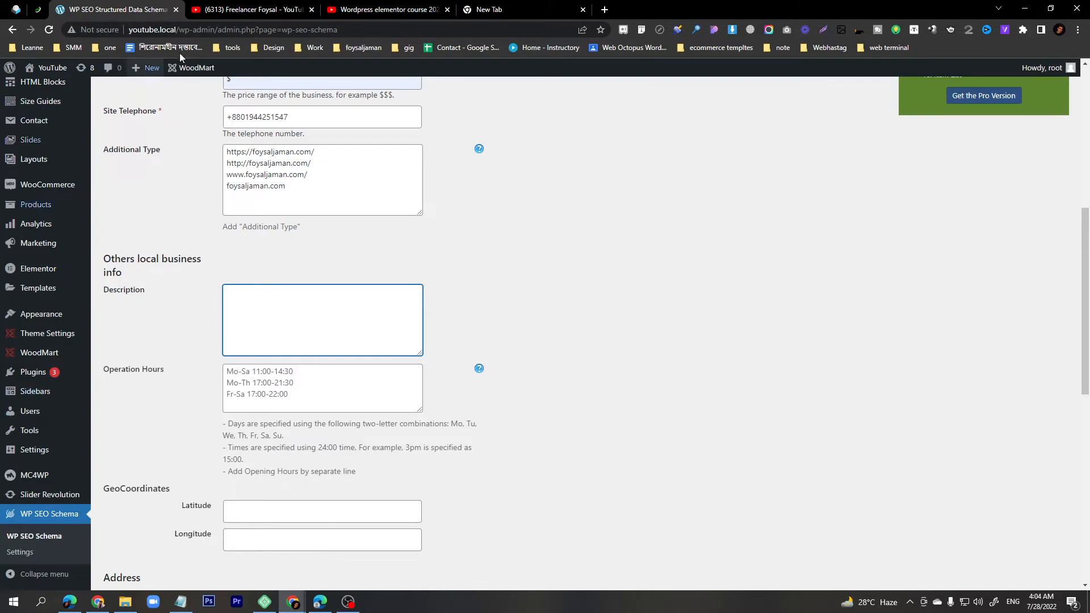
click(488, 12)
text(foysaljaman.com)
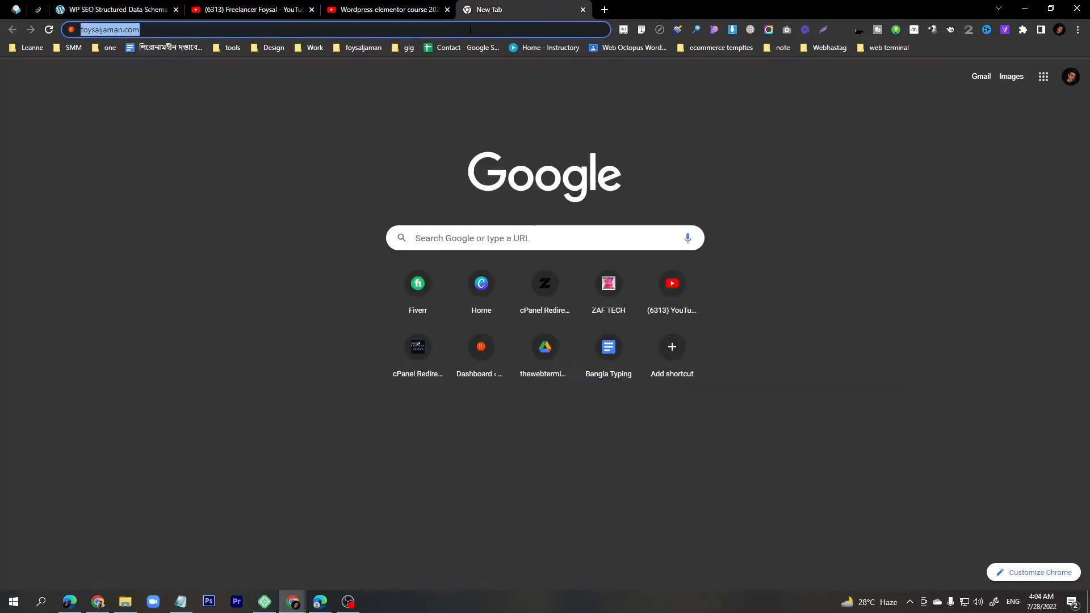
key(Return)
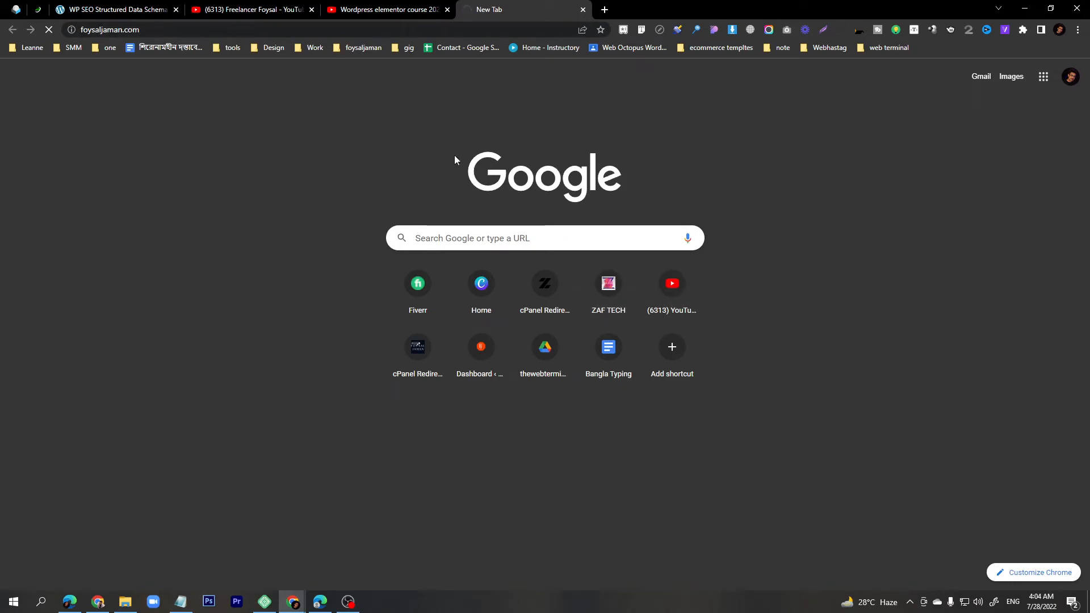
click(113, 9)
click(480, 5)
click(473, 31)
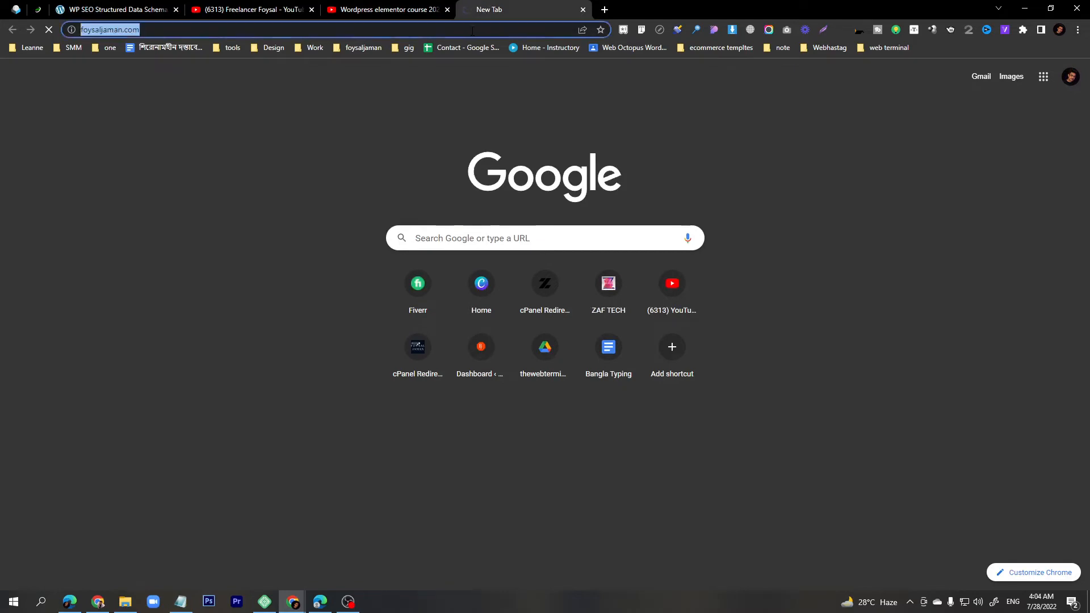
- Copy the homepage hero paragraph into the schema Description field
scroll(434, 238, down, 7)
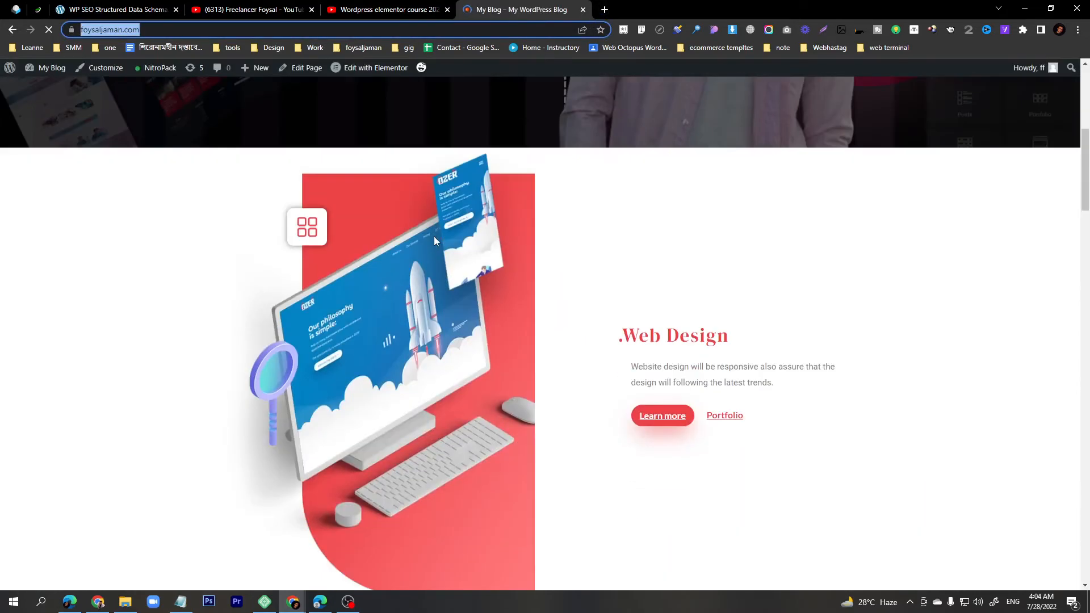
scroll(206, 294, up, 4)
drag(132, 177, 296, 228)
key(ctrl+c)
click(131, 9)
key(ctrl+v)
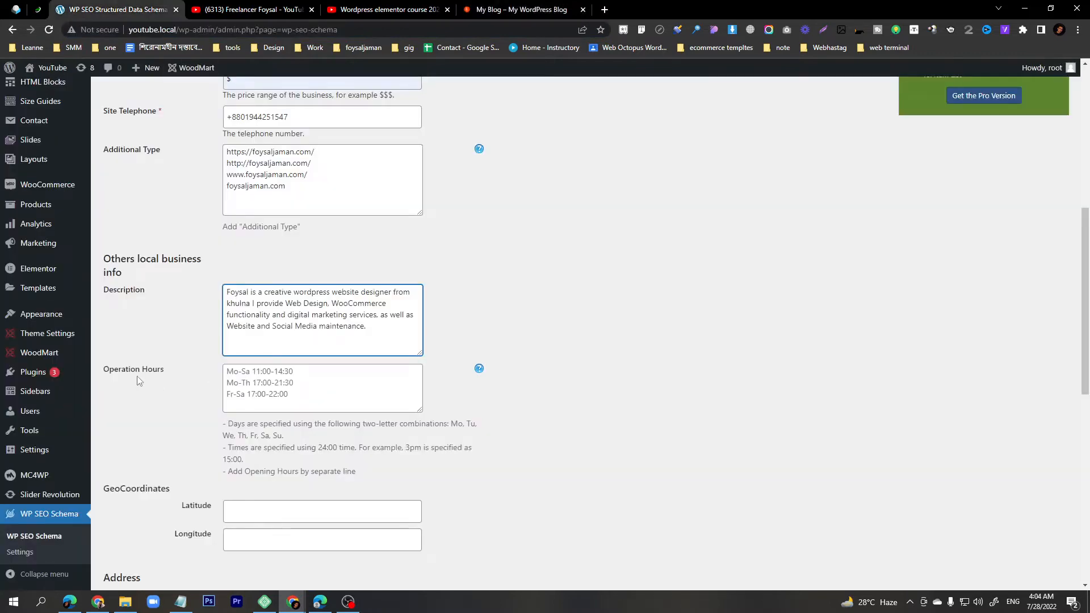
click(273, 387)
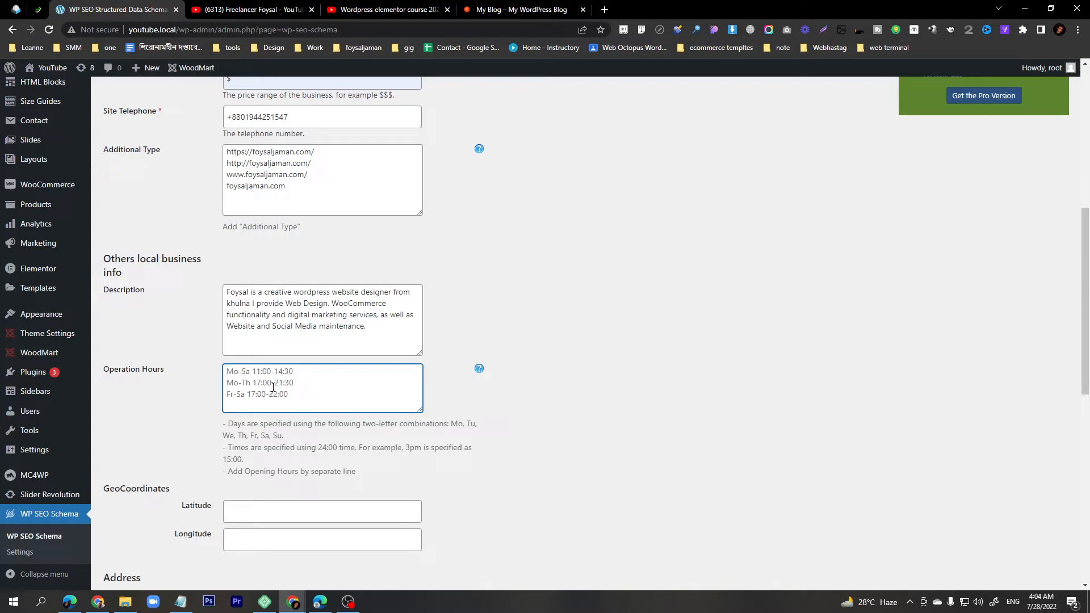
click(228, 371)
scroll(315, 407, down, 2)
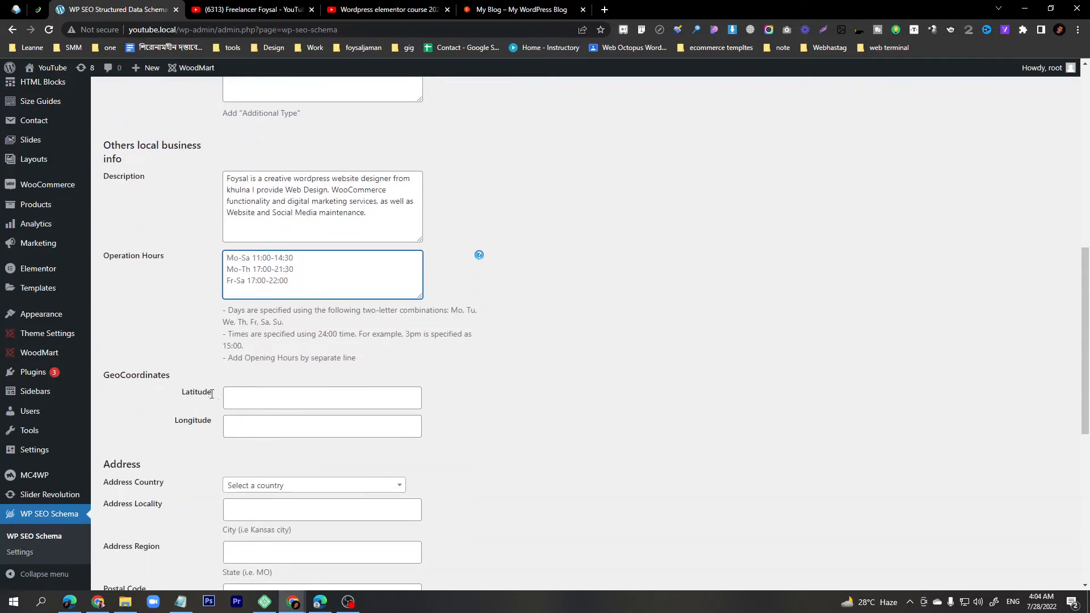
- Leave the Latitude field and open a new blank browser tab
click(242, 402)
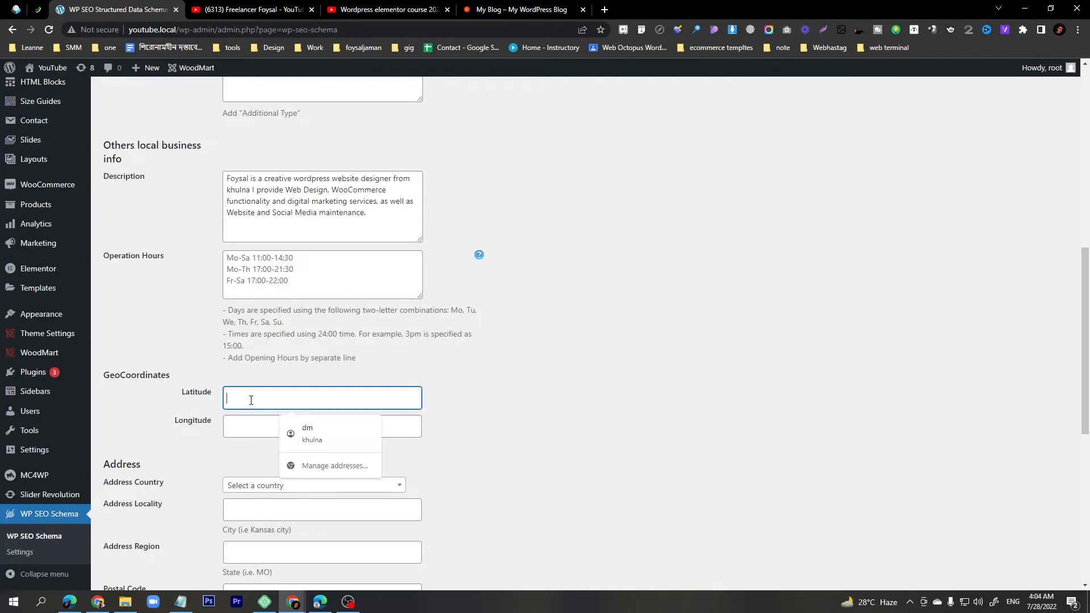
click(640, 344)
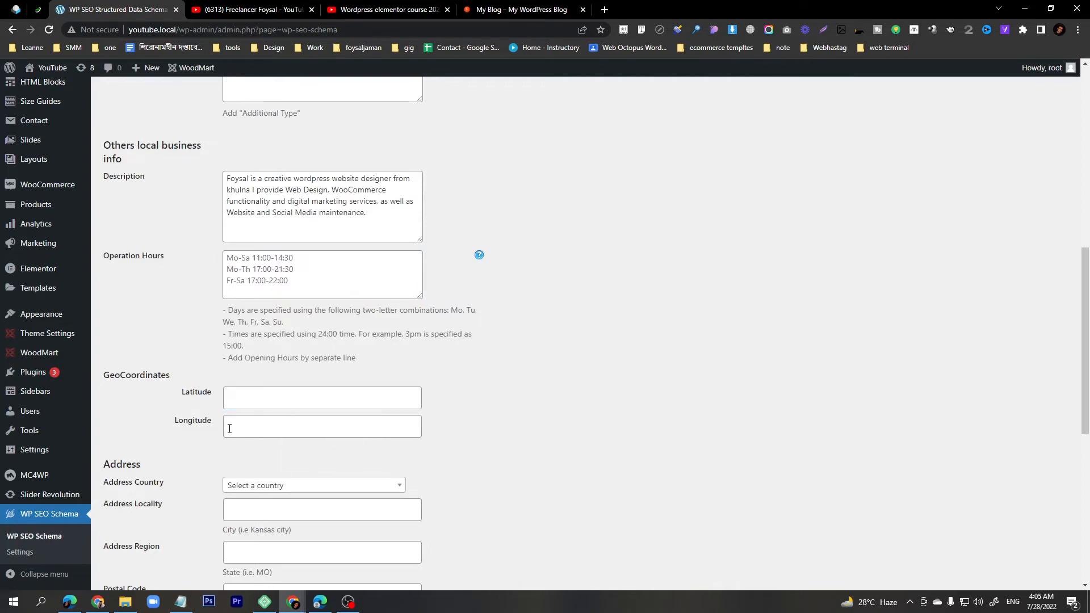
click(605, 9)
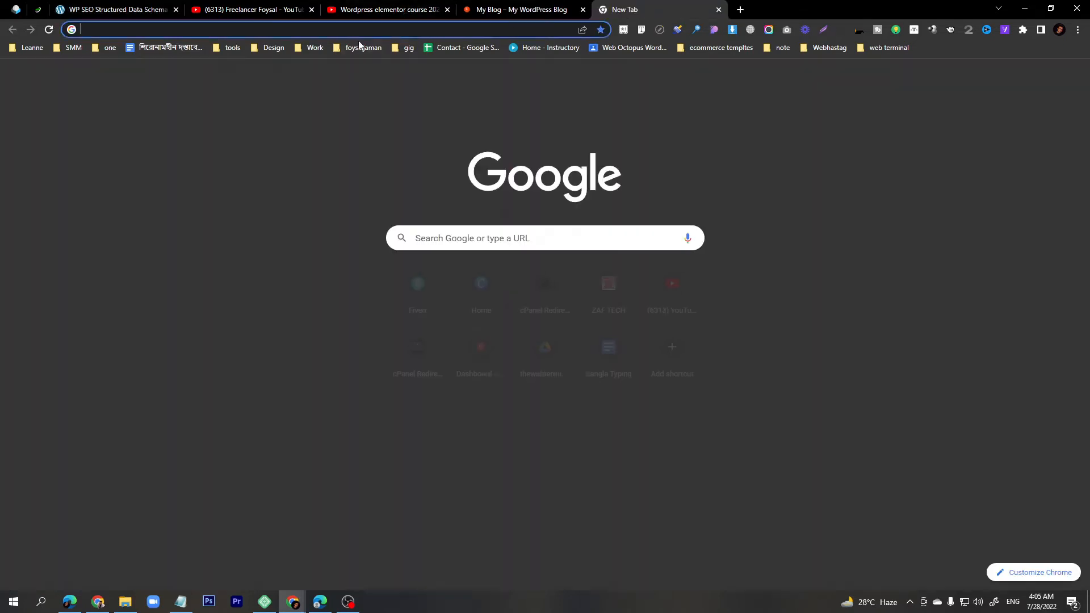
text(g)
key(BackSpace)
key(BackSpace)
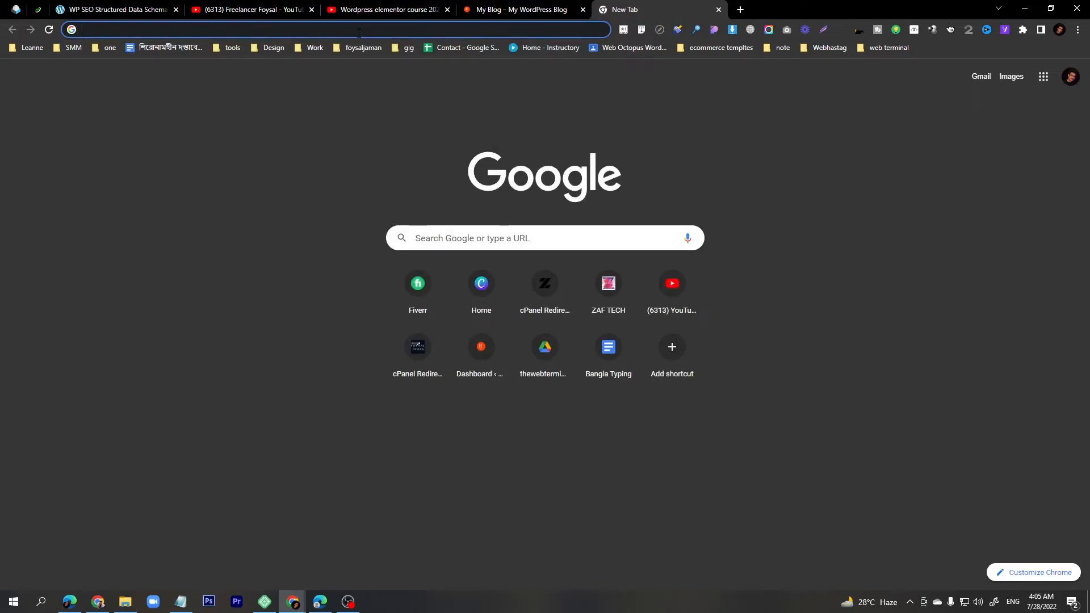
- Enter the business name in the address bar, then trim the domain ending from the loaded address
text(foysaljamah)
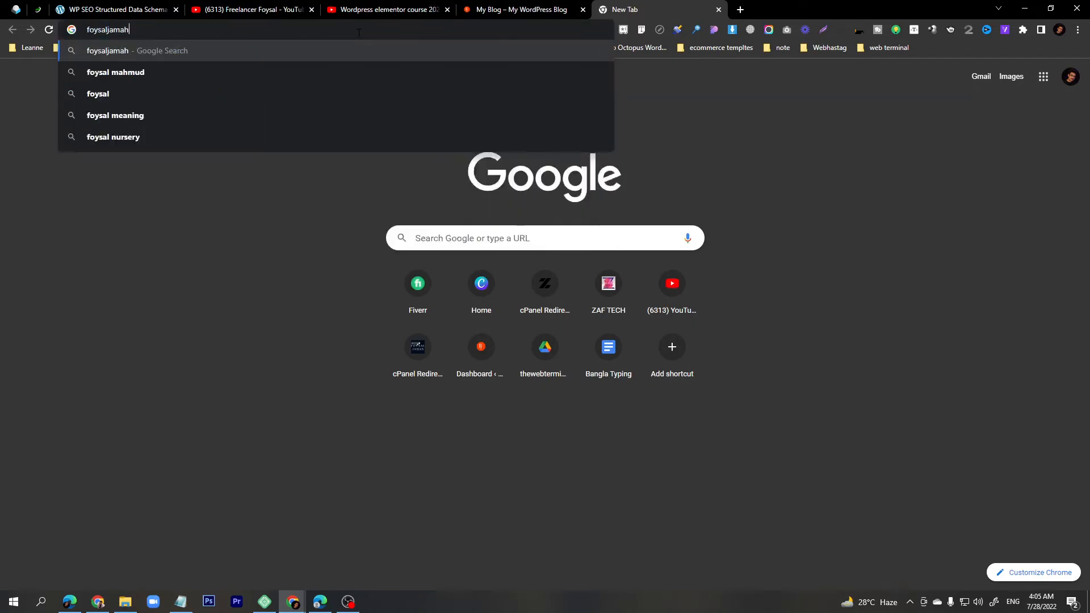
key(BackSpace)
text(n)
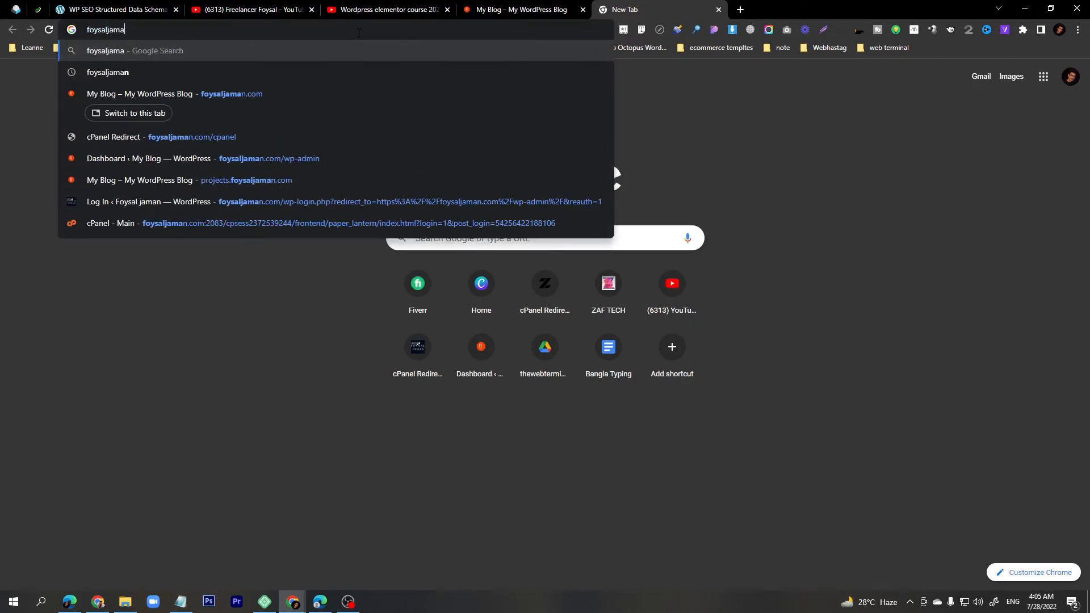
key(Return)
double_click(358, 33)
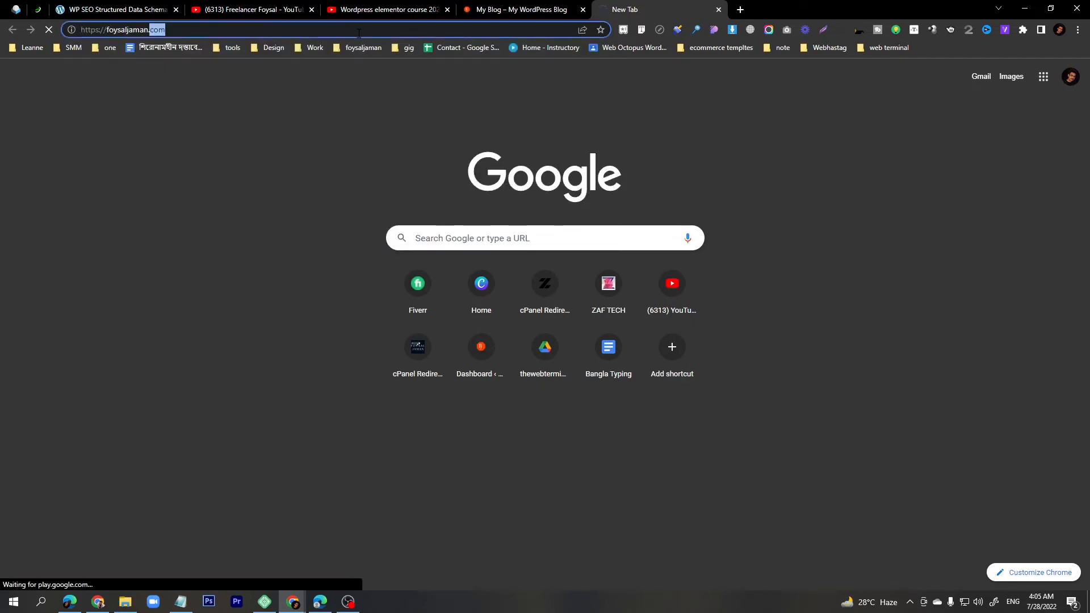
key(BackSpace)
key(BackSpace)
key(Return)
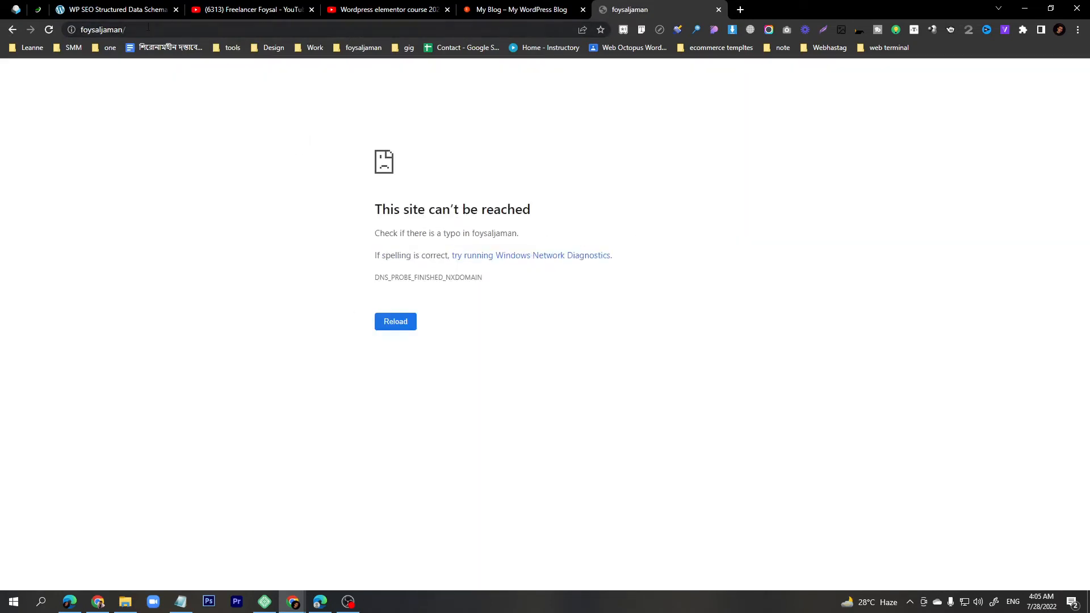
- Retype the business name without the .com completion to run a Google search
click(158, 30)
text(foysaljamah)
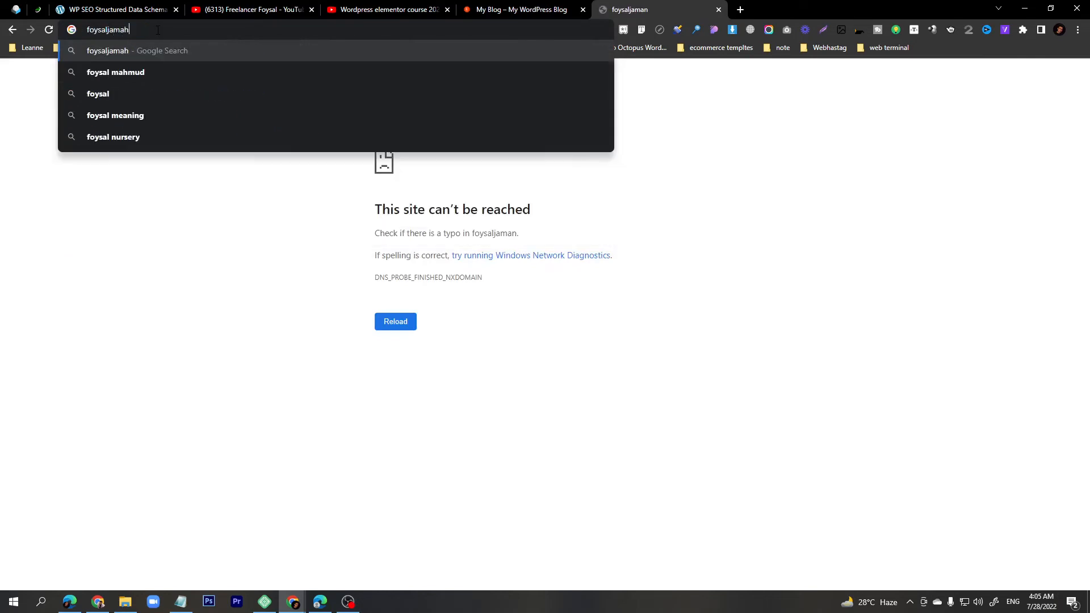
key(BackSpace)
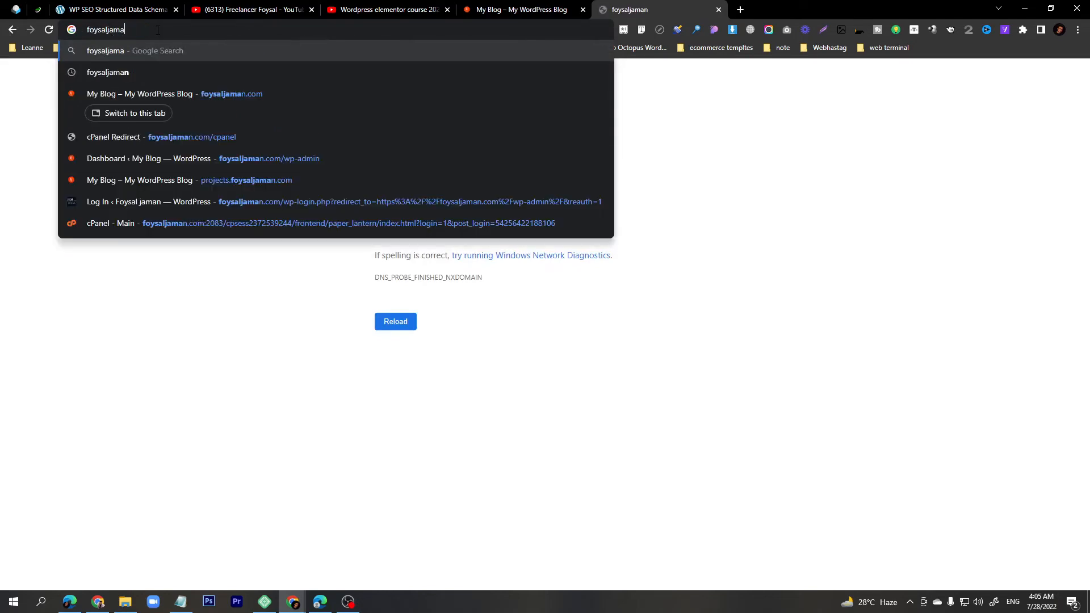
text(n)
key(Delete)
key(Return)
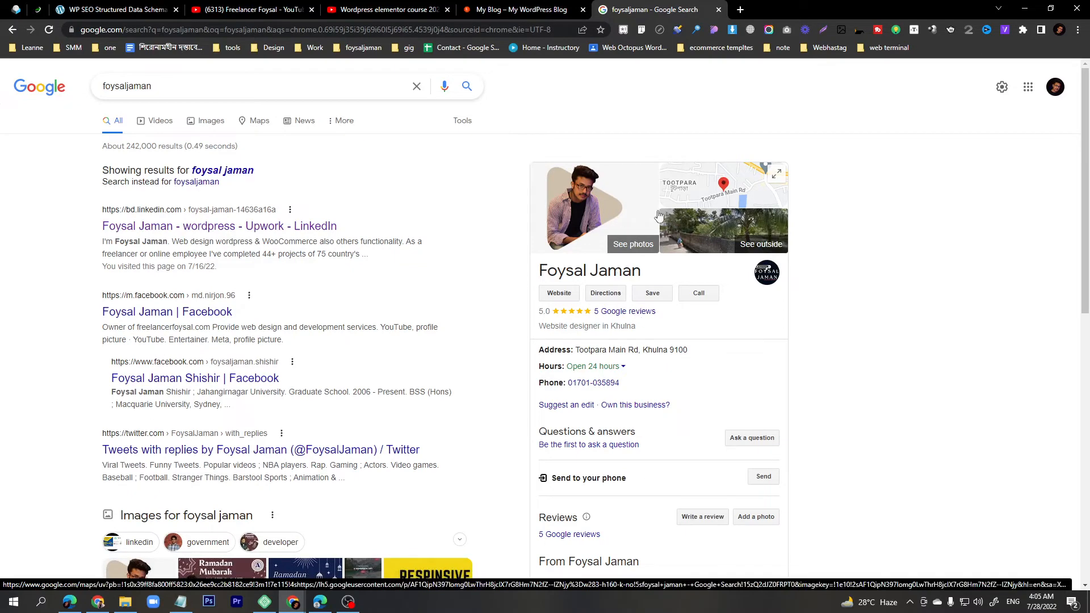
click(704, 186)
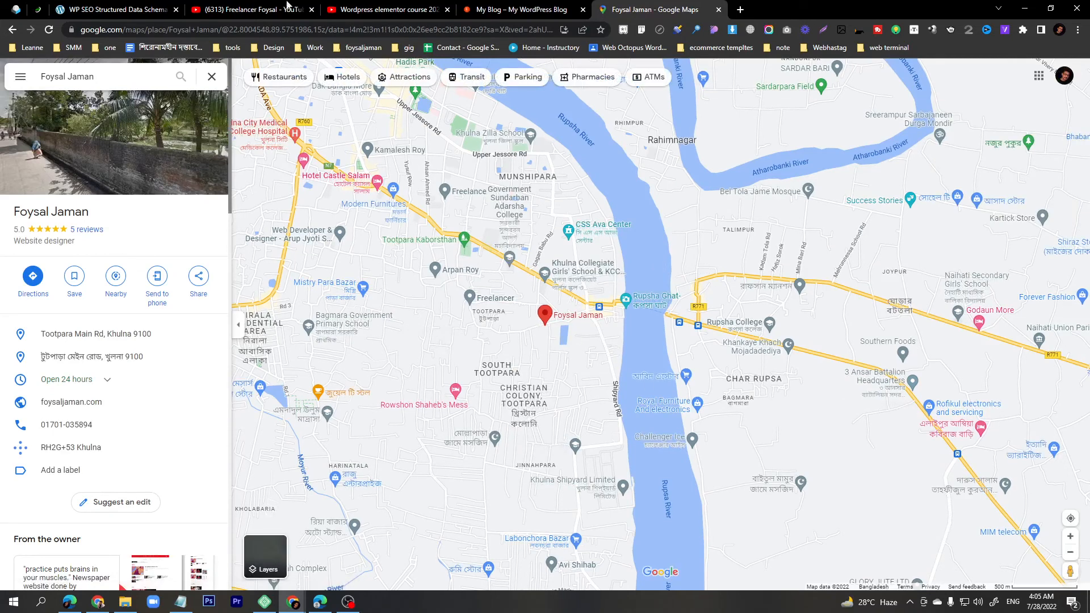
drag(228, 29, 312, 29)
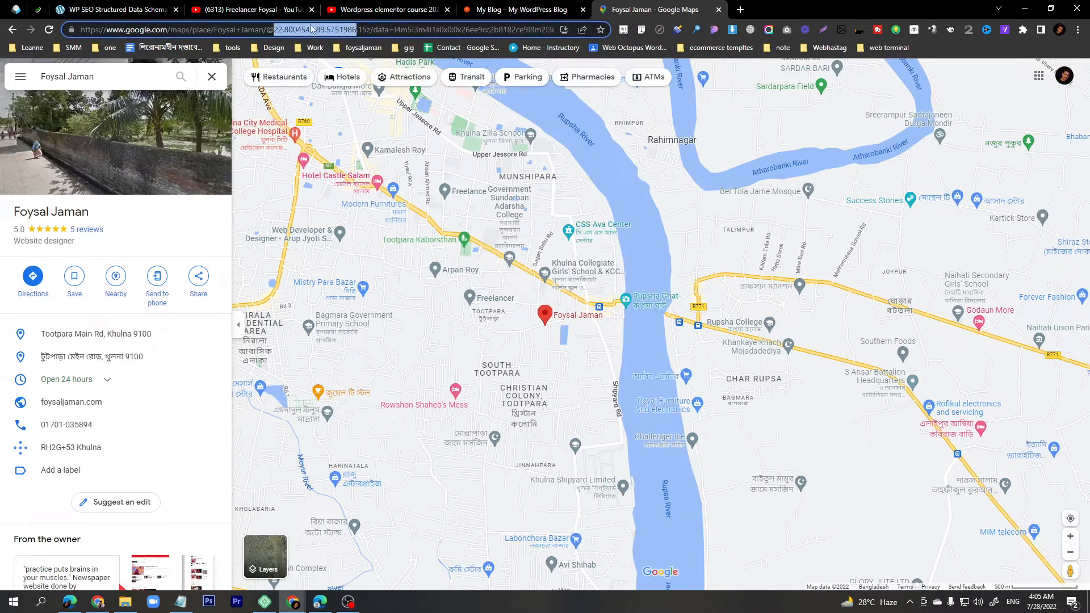
click(181, 601)
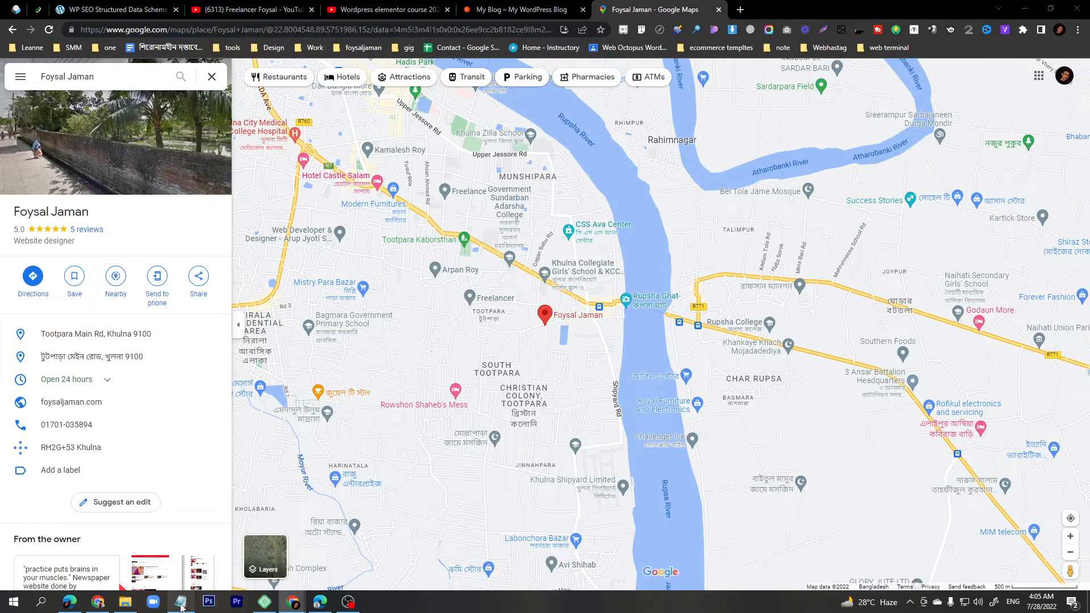
click(598, 349)
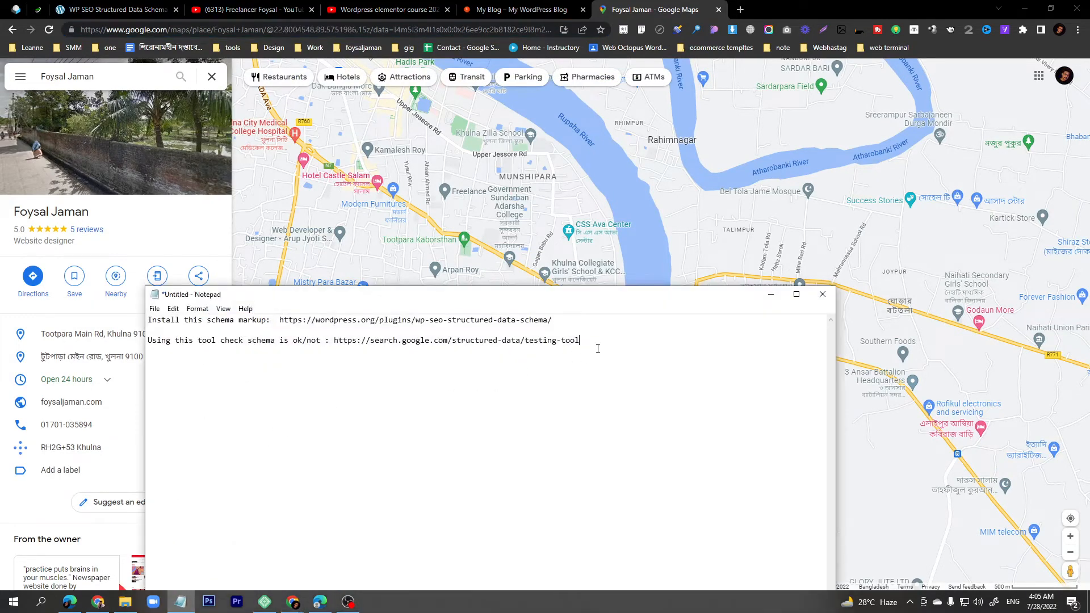
- Split the pasted coordinates into Latitude 89.5751986 and Longitude 22.8004548, removing the comma
click(113, 9)
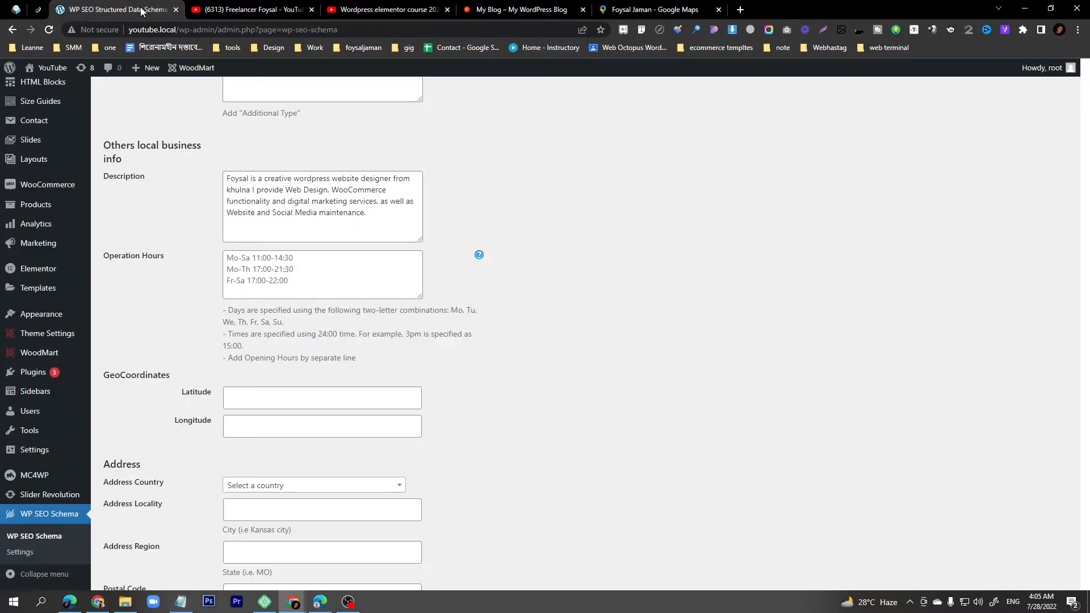
click(249, 426)
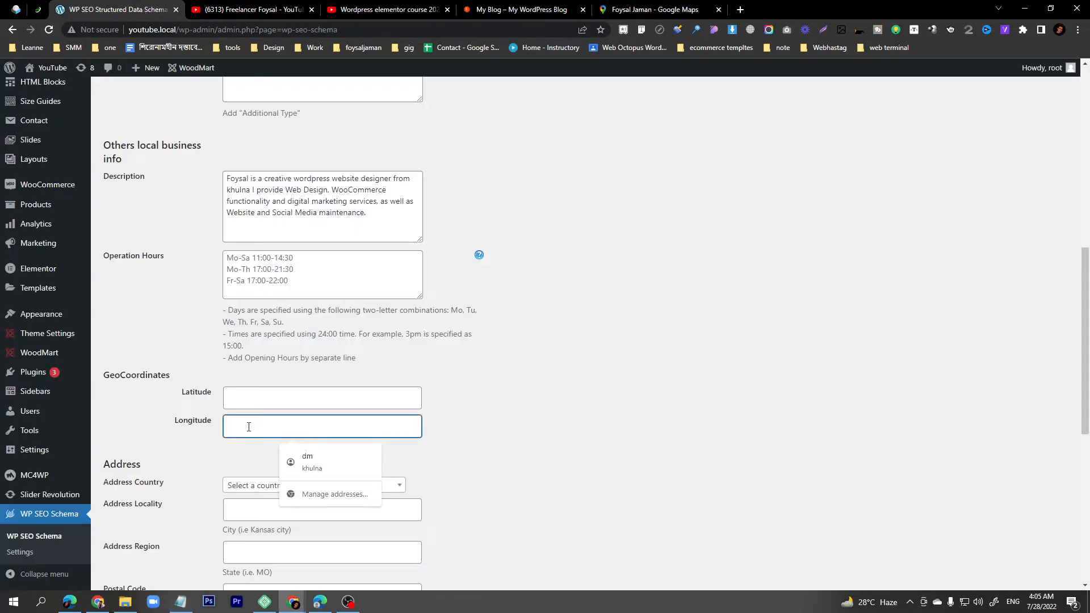
text(22.8004548.89.5751986)
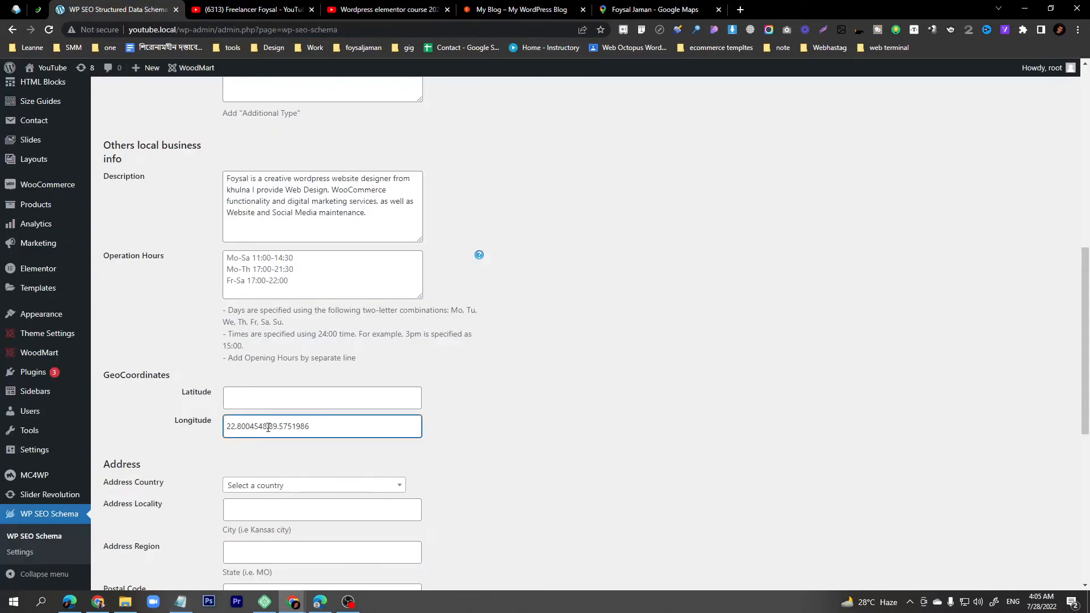
drag(269, 427, 310, 426)
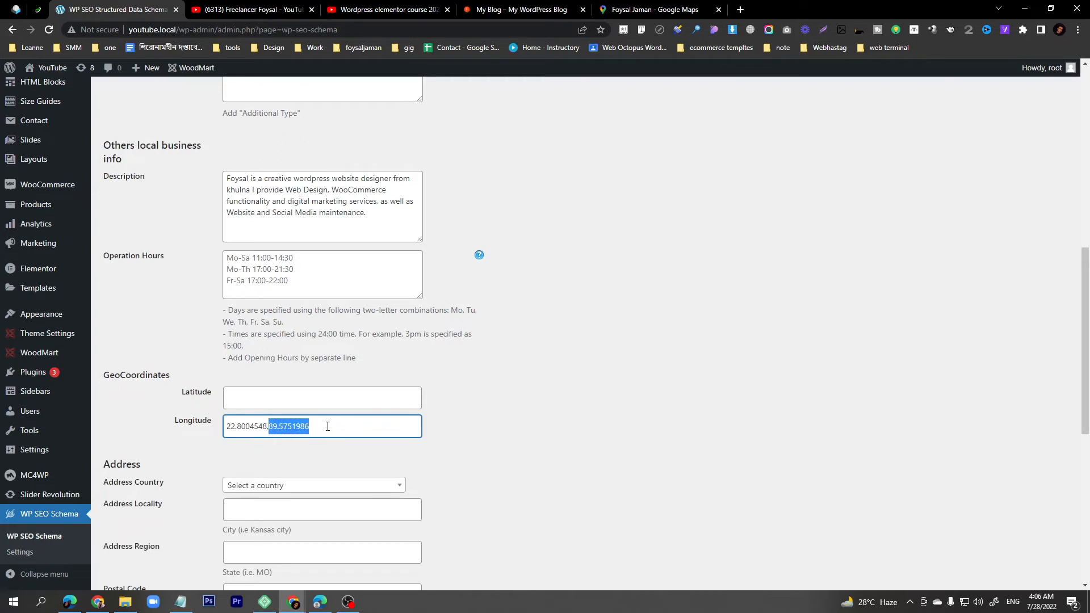
key(ctrl+x)
click(295, 398)
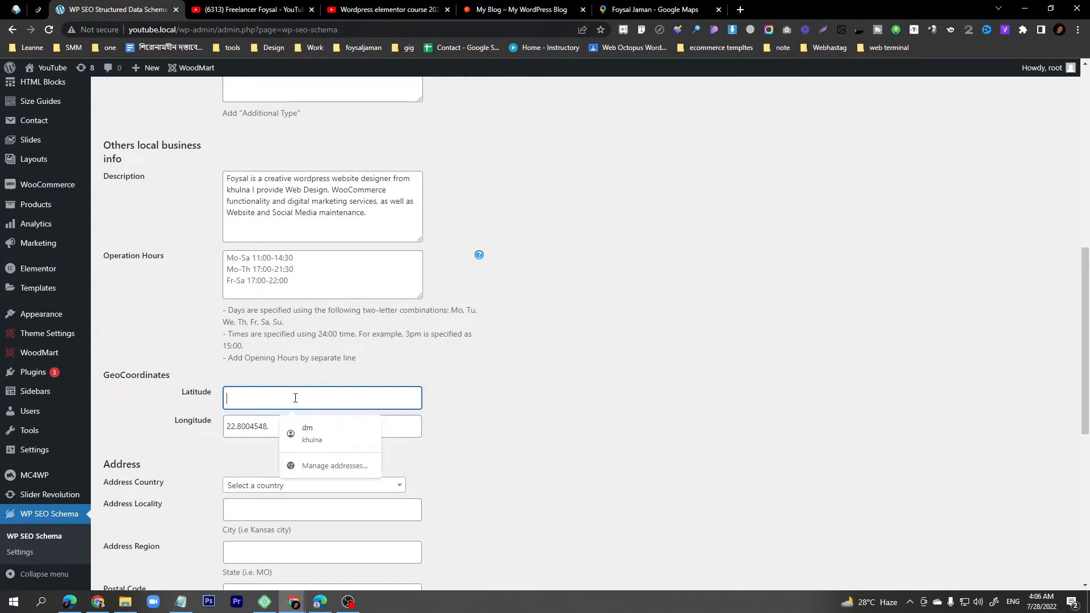
key(ctrl+v)
click(269, 432)
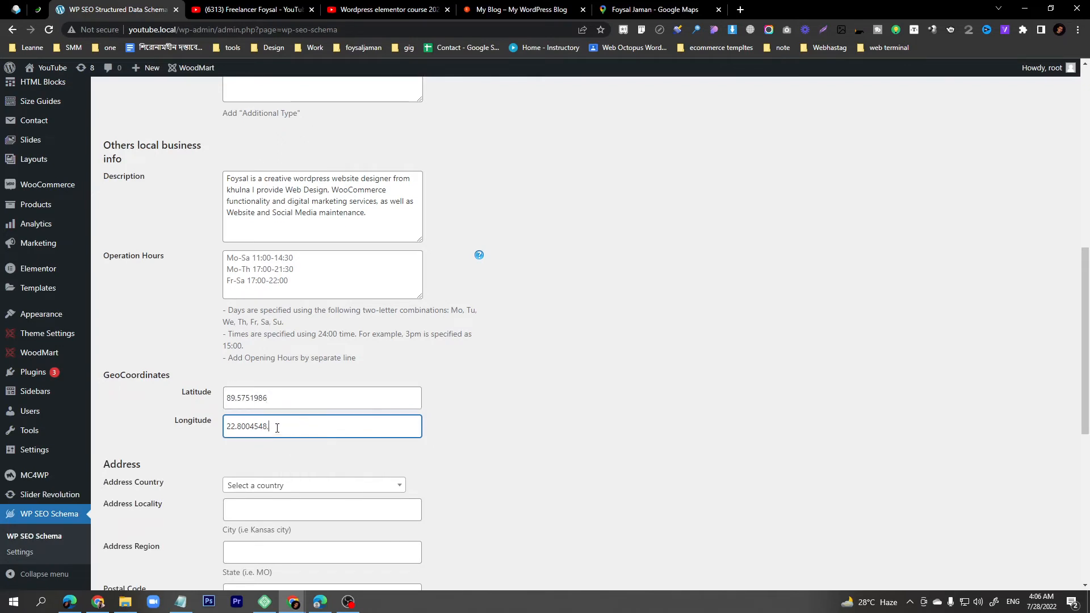
key(BackSpace)
click(471, 433)
scroll(433, 433, down, 1)
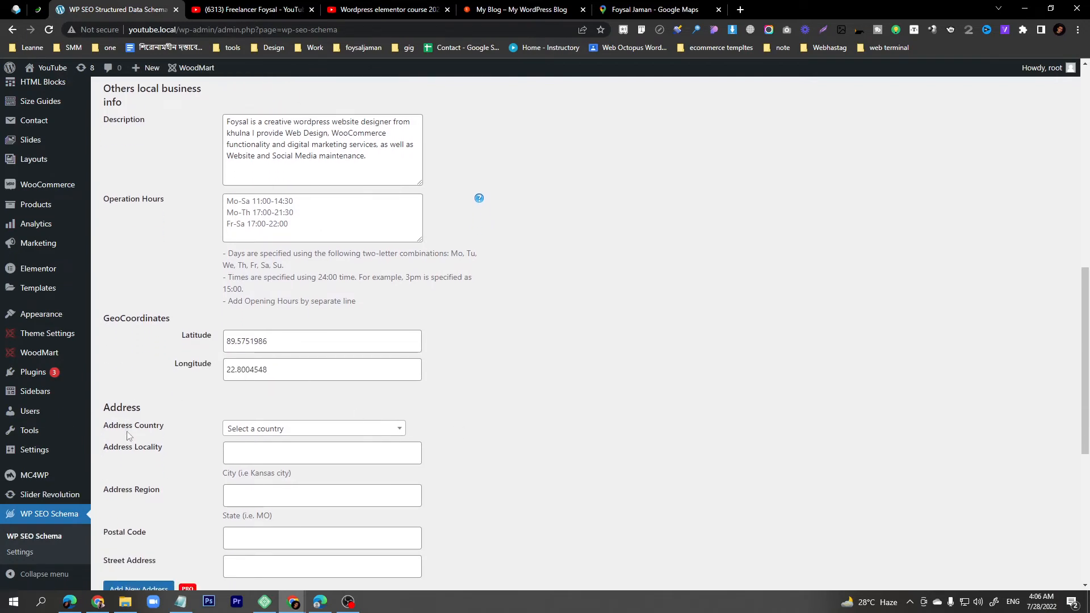
- Set the address country to Bangladesh
click(263, 429)
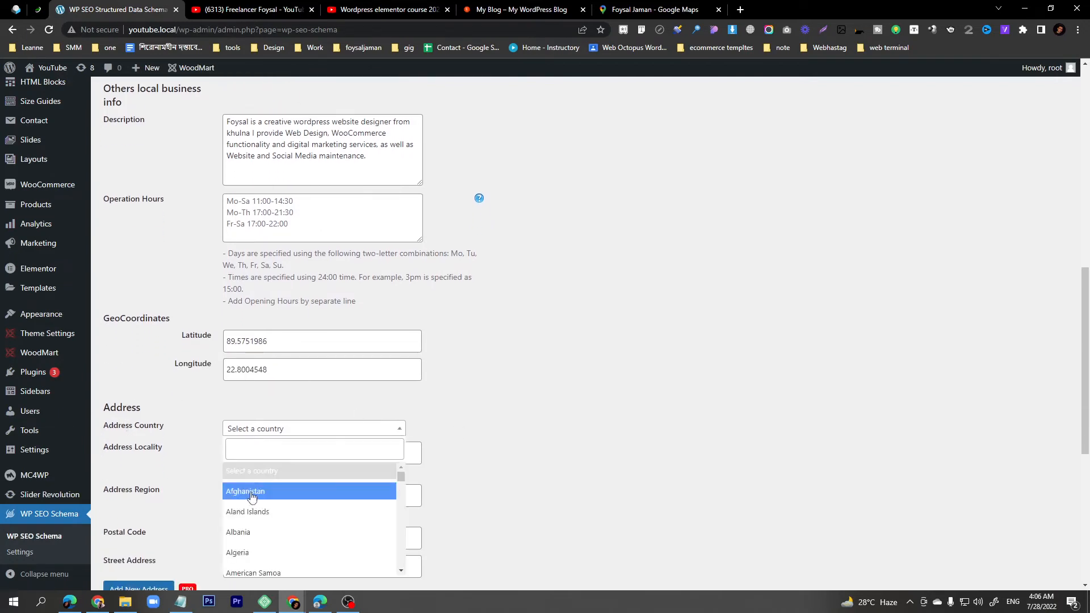
scroll(425, 406, down, 2)
click(273, 342)
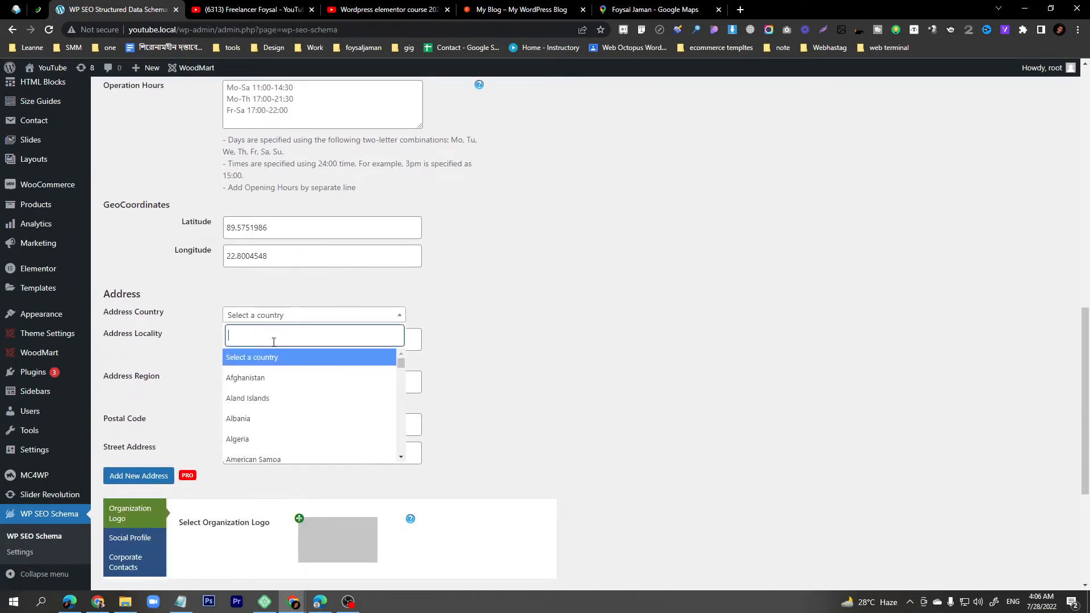
text(bang)
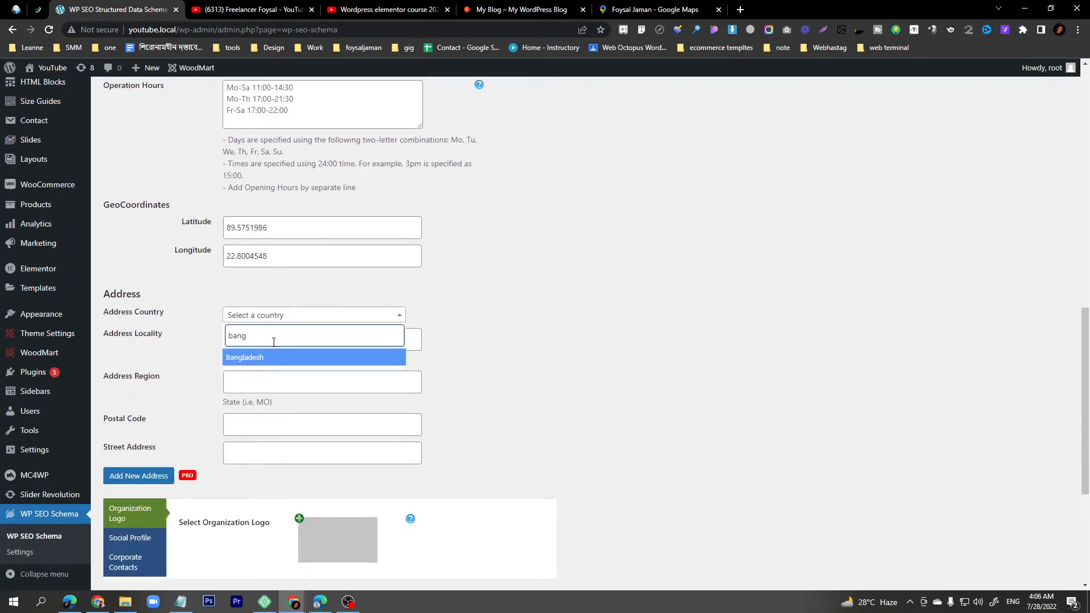
click(241, 356)
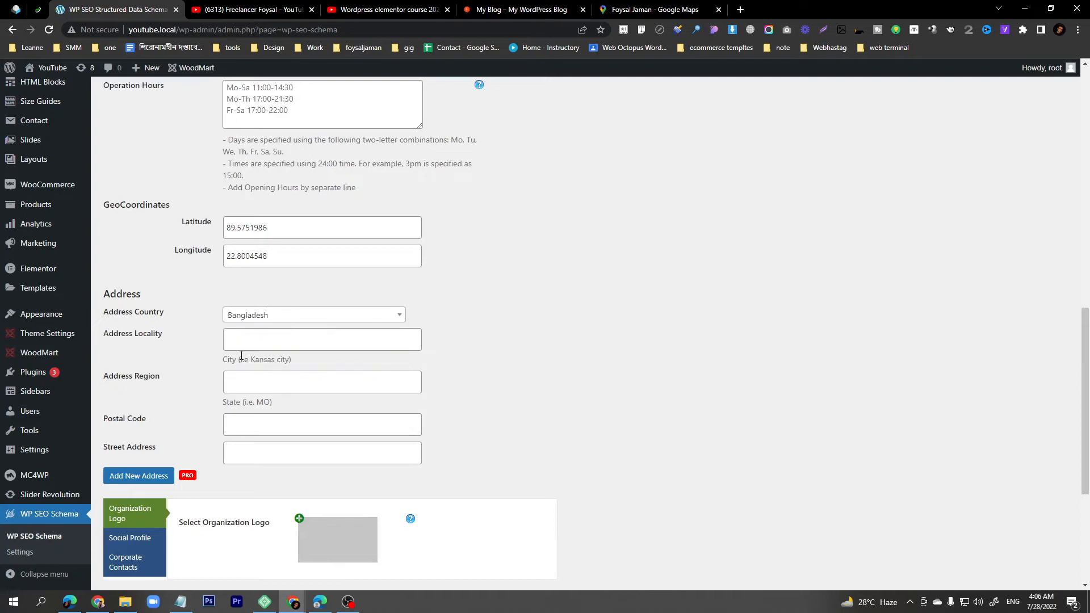
- Fill locality and region with khulna, postal code 9200, and street address khulna
click(255, 344)
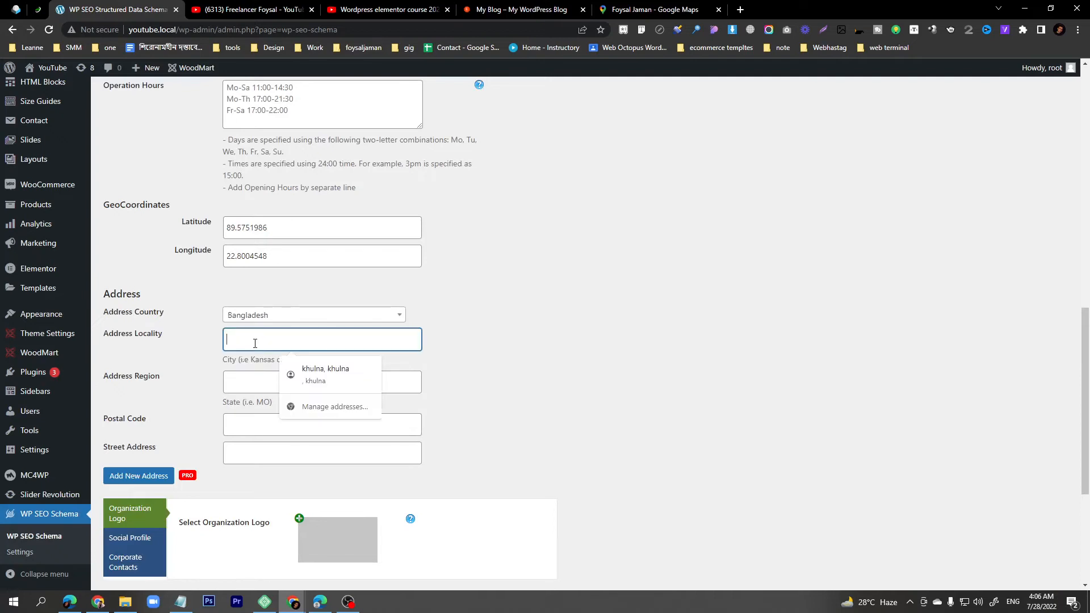
text(khulna)
double_click(255, 344)
key(ctrl+c)
click(251, 382)
key(ctrl+v)
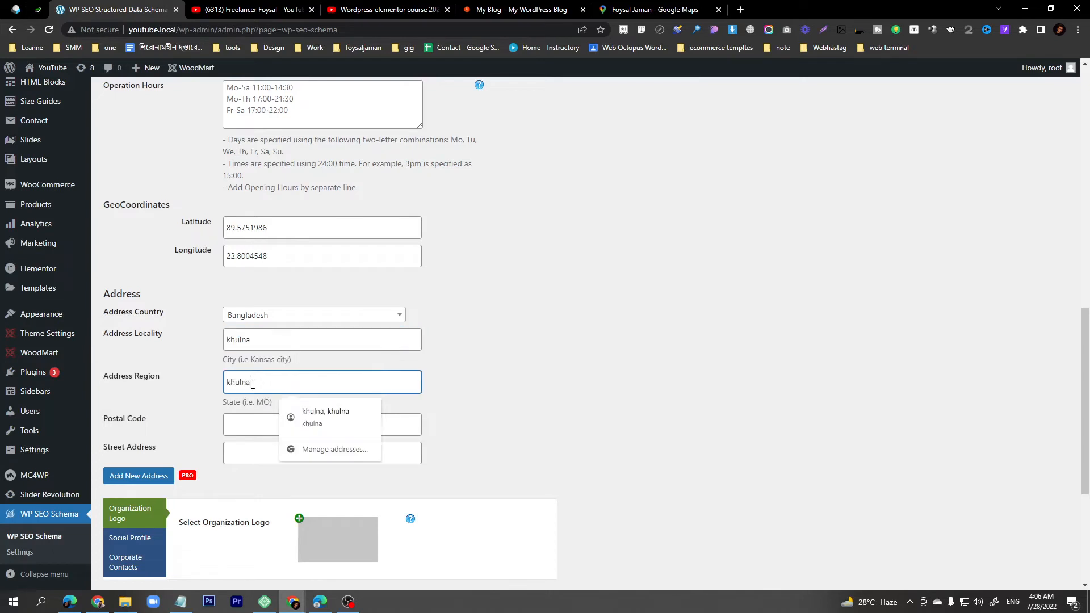
click(248, 434)
text(9200)
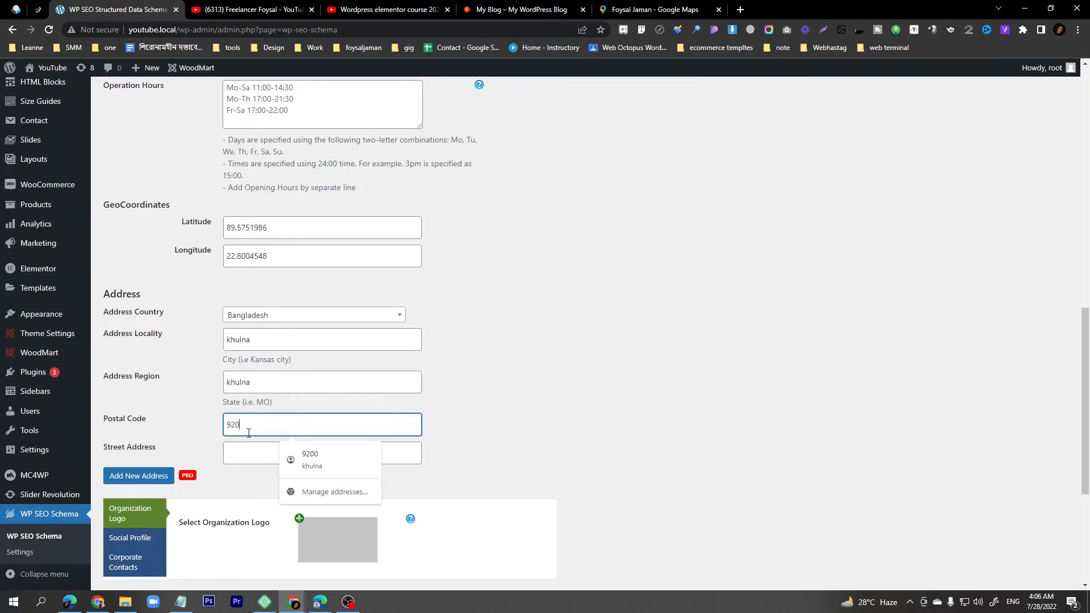
click(251, 459)
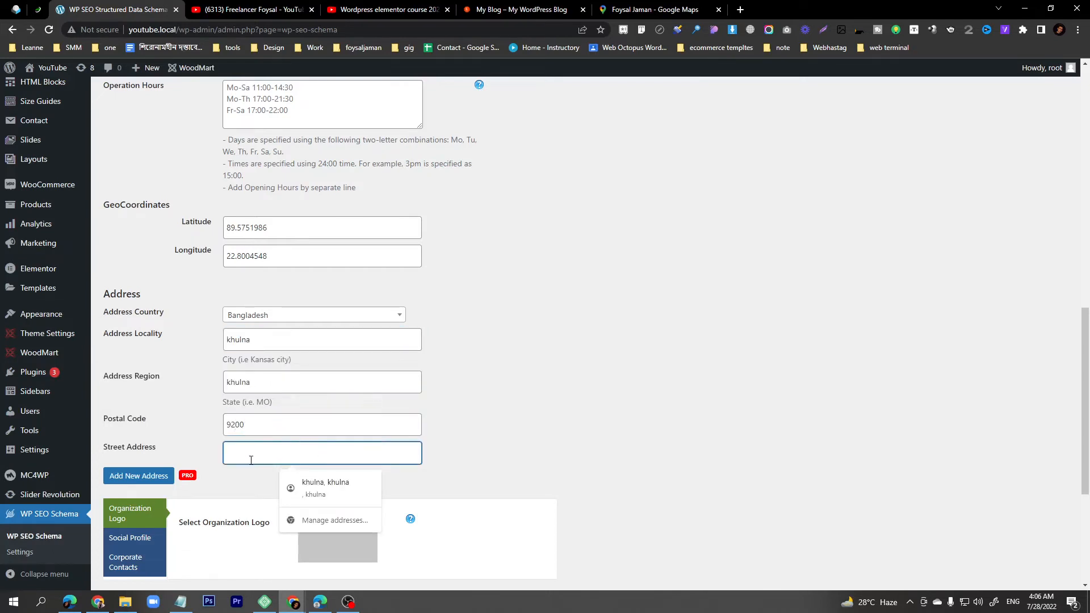
text(khulna)
click(484, 441)
scroll(479, 445, down, 3)
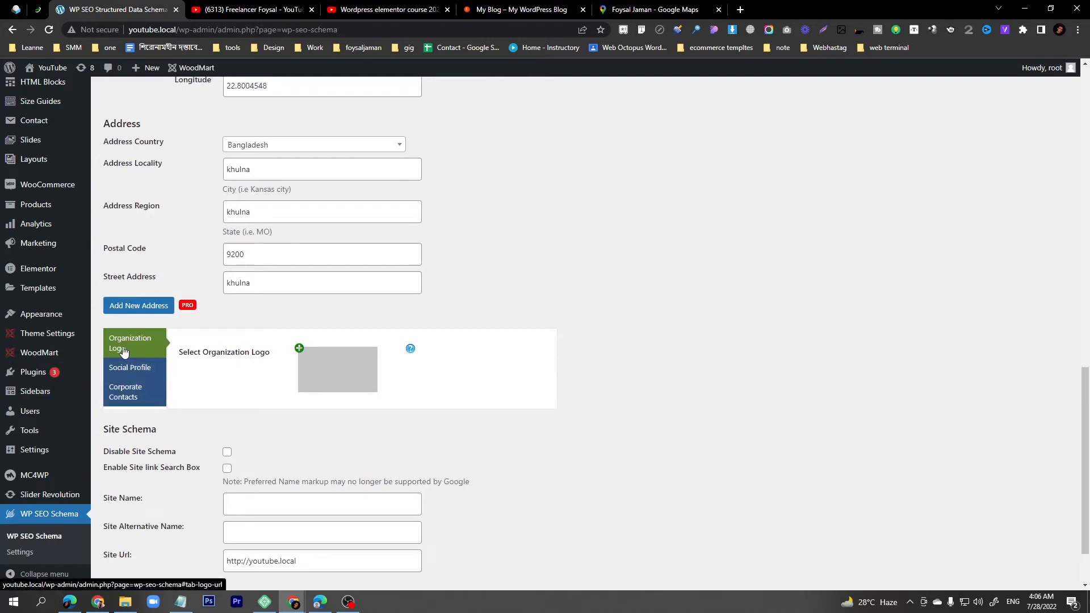
- Set the vitra image as the organization logo and enter the site name as Company Name
click(303, 350)
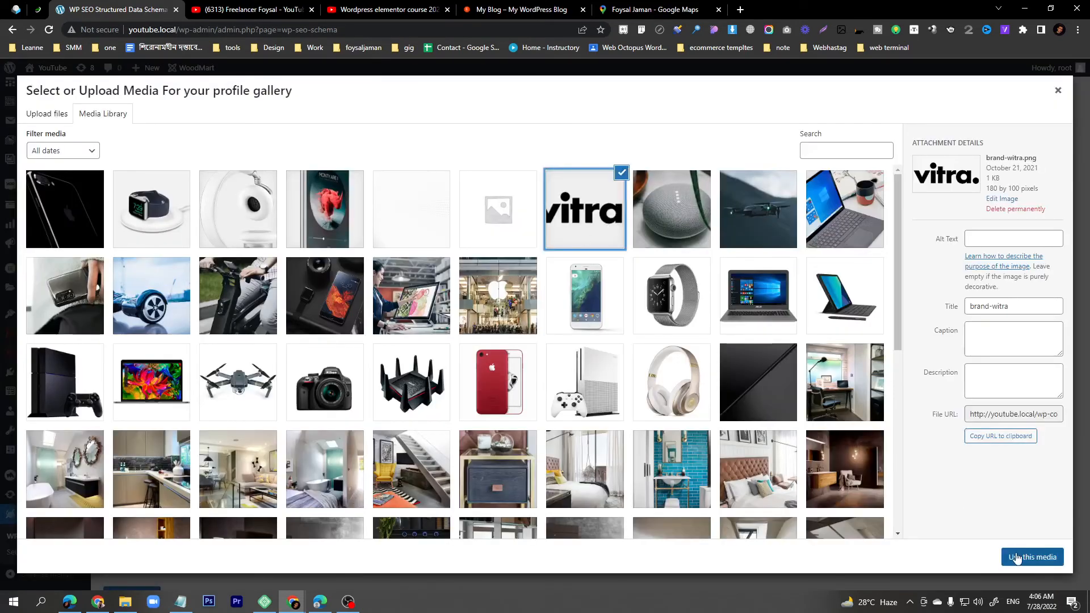
click(1016, 557)
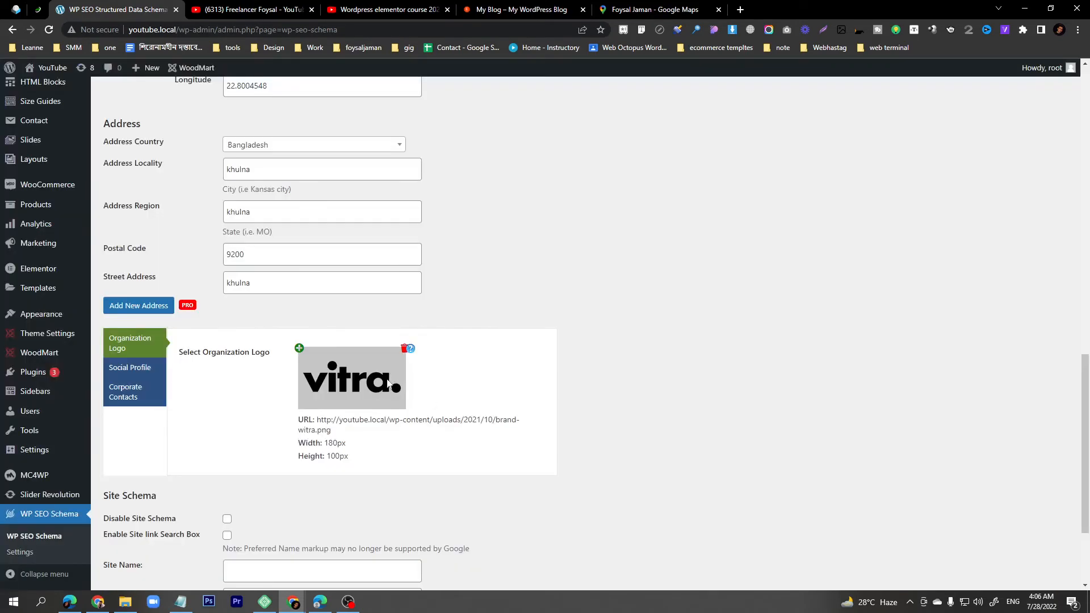
click(131, 375)
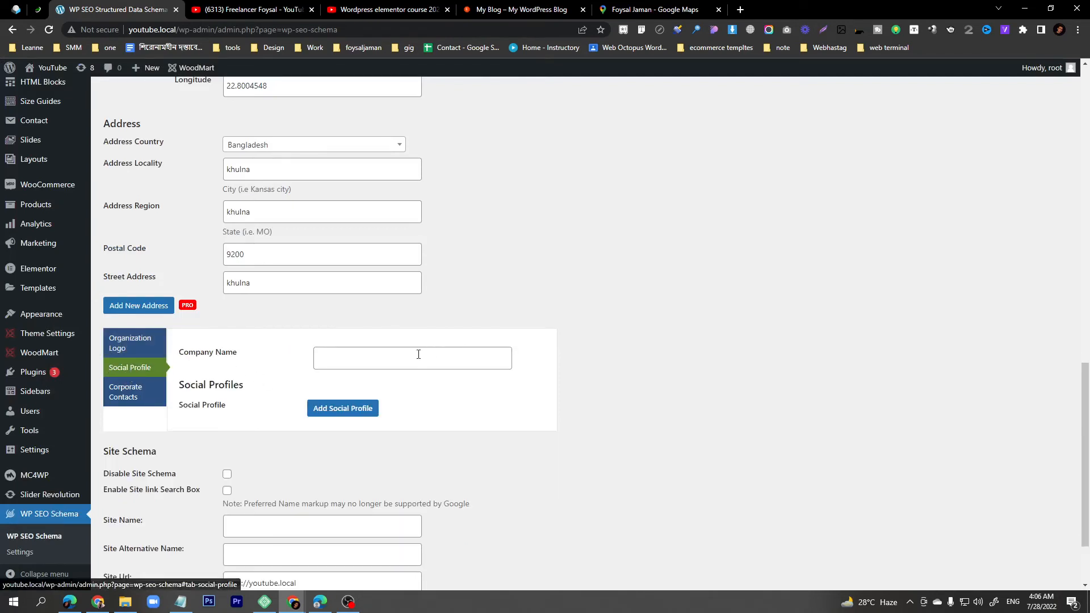
click(400, 359)
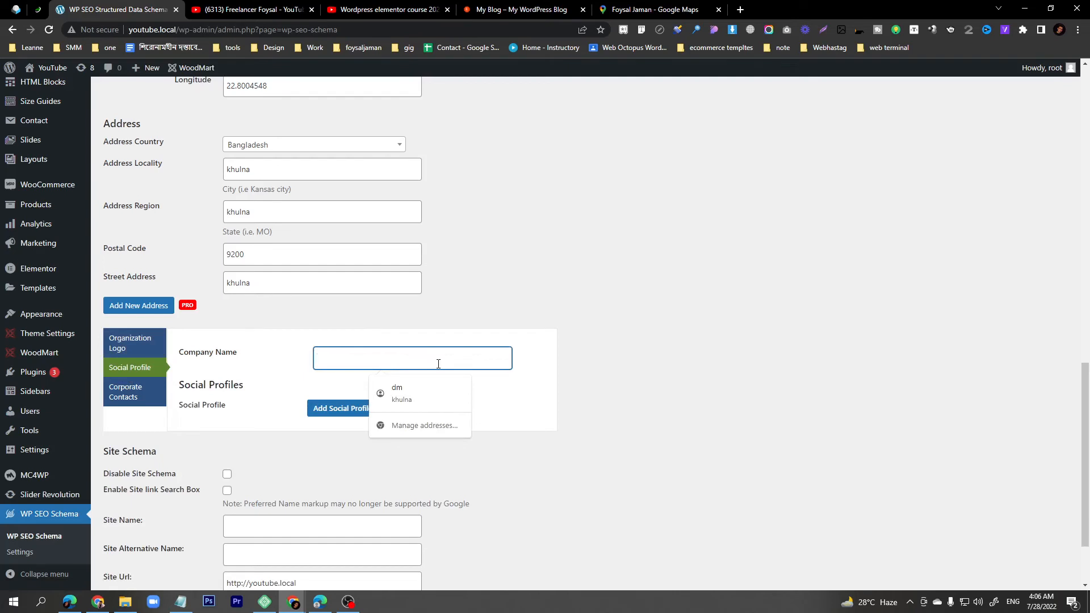
double_click(149, 29)
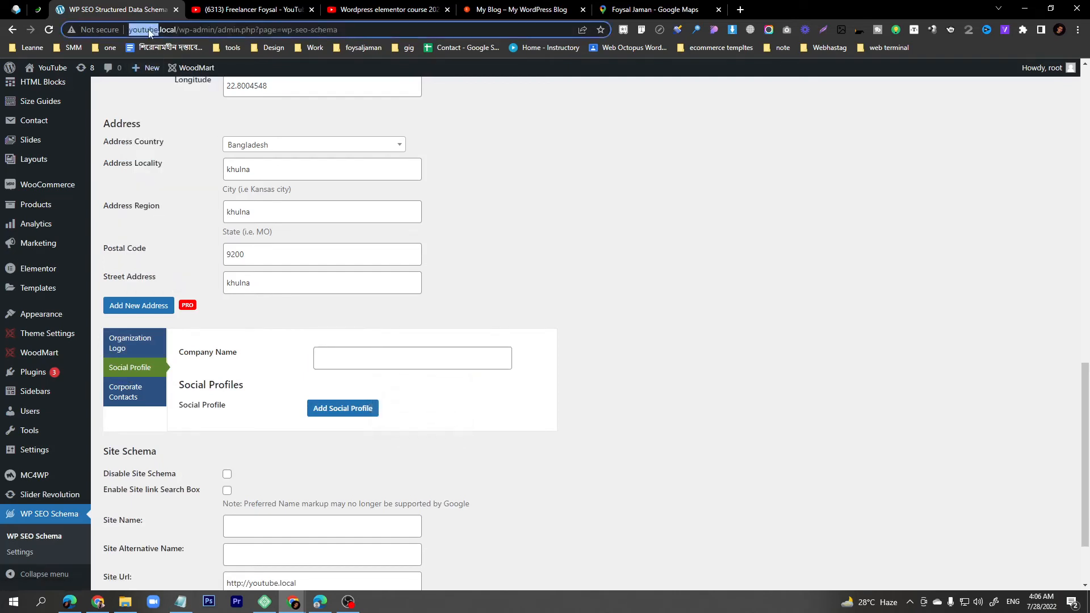
key(ctrl+c)
click(329, 358)
key(ctrl+v)
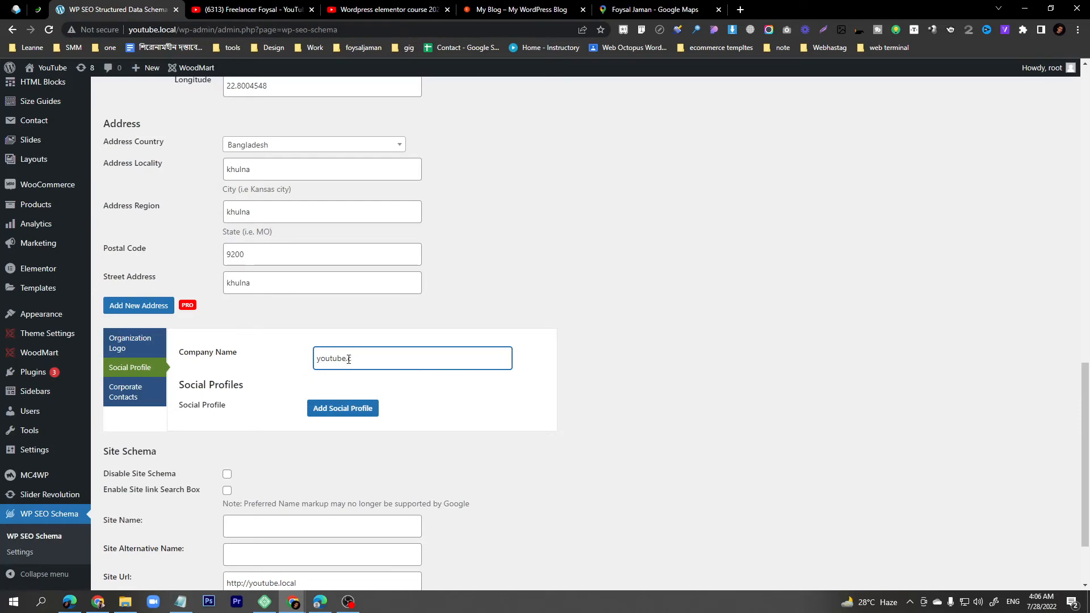
click(528, 6)
click(135, 29)
key(ctrl+c)
click(124, 6)
key(ctrl+a)
key(ctrl+v)
drag(342, 359, 371, 360)
key(BackSpace)
key(BackSpace)
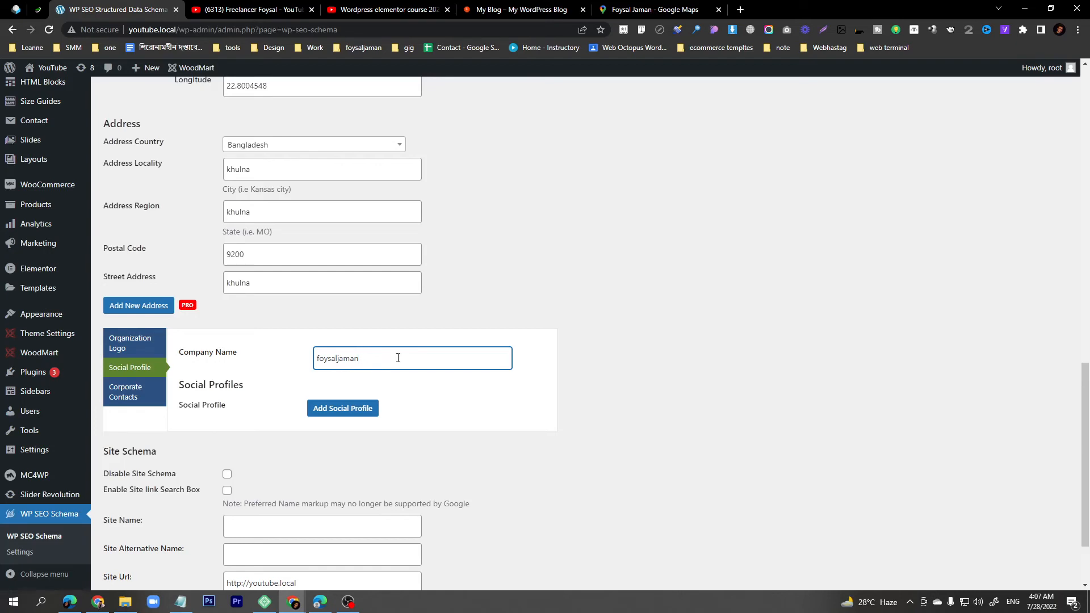
click(339, 415)
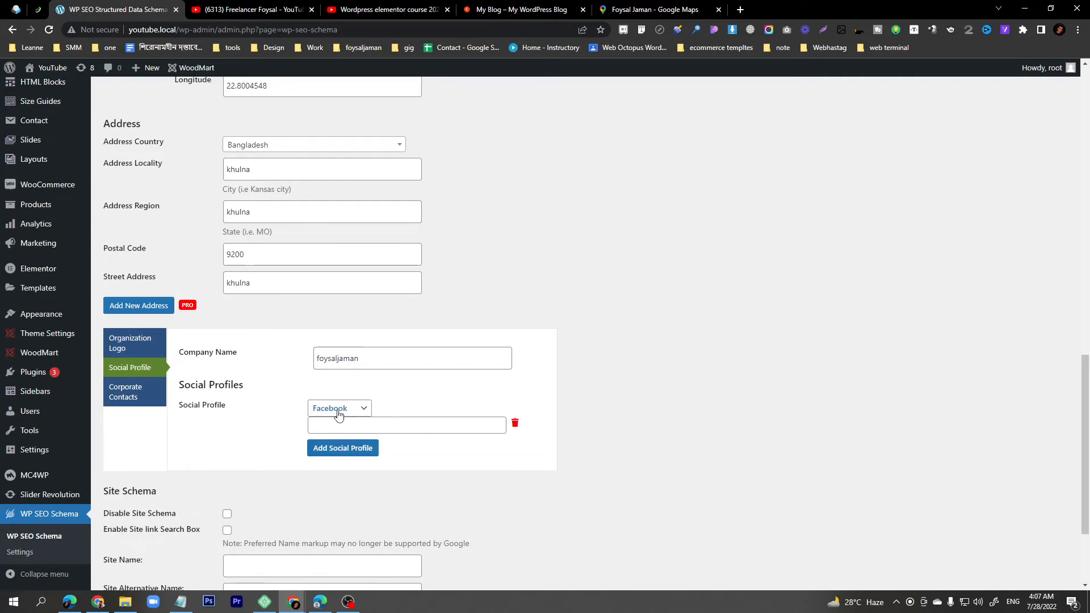
- Fill the Facebook profile link using the company name as the page name
click(339, 422)
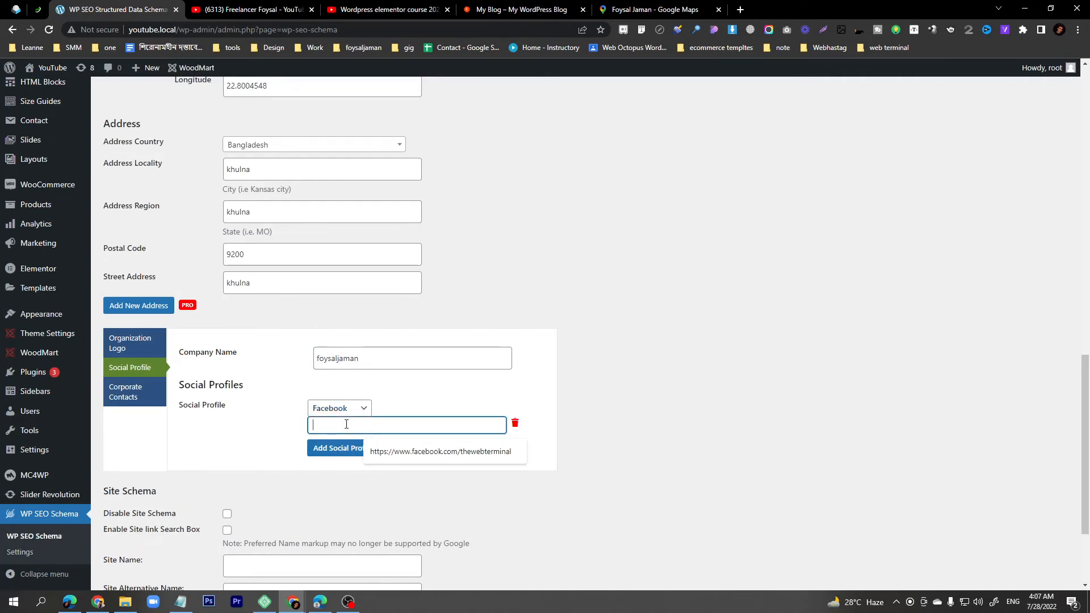
click(426, 450)
double_click(432, 425)
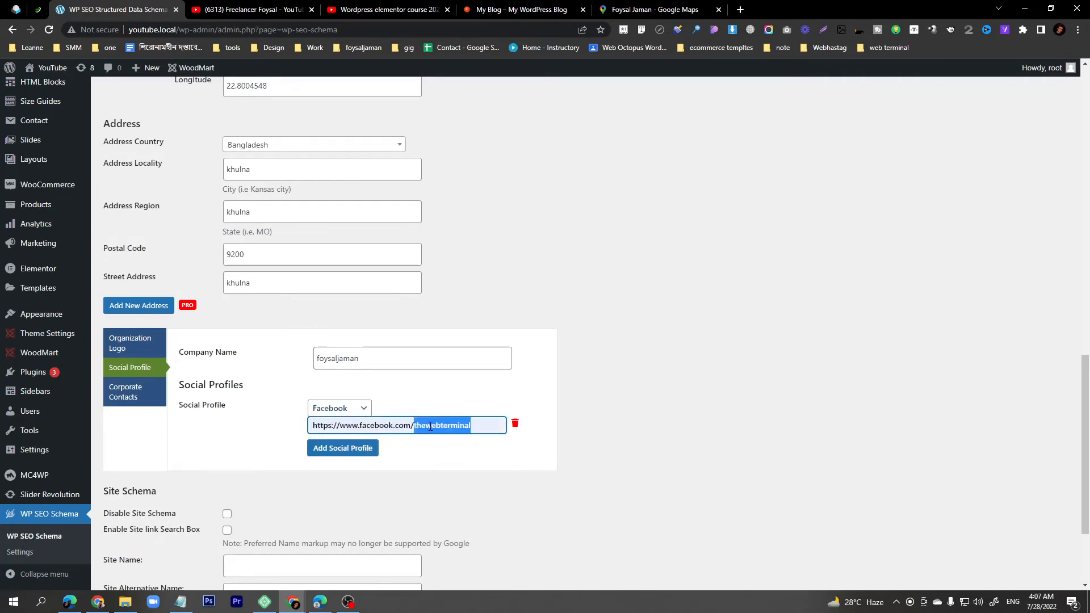
double_click(344, 360)
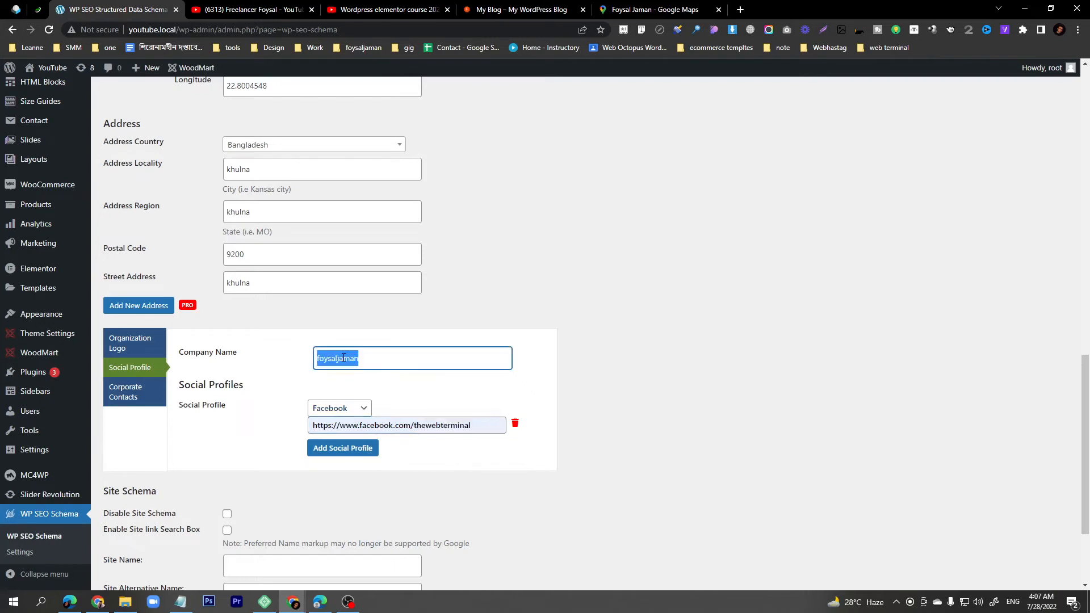
double_click(455, 429)
key(ctrl+v)
text(00)
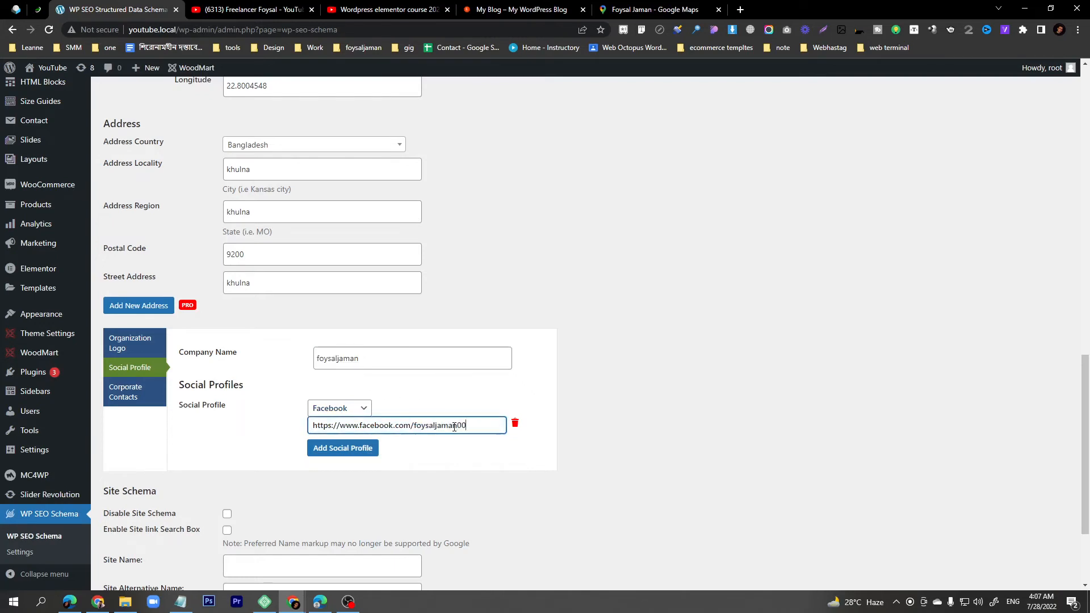
- Add a Twitter profile whose link reuses the Facebook URL with 'twitter' as the account name
click(341, 453)
click(341, 451)
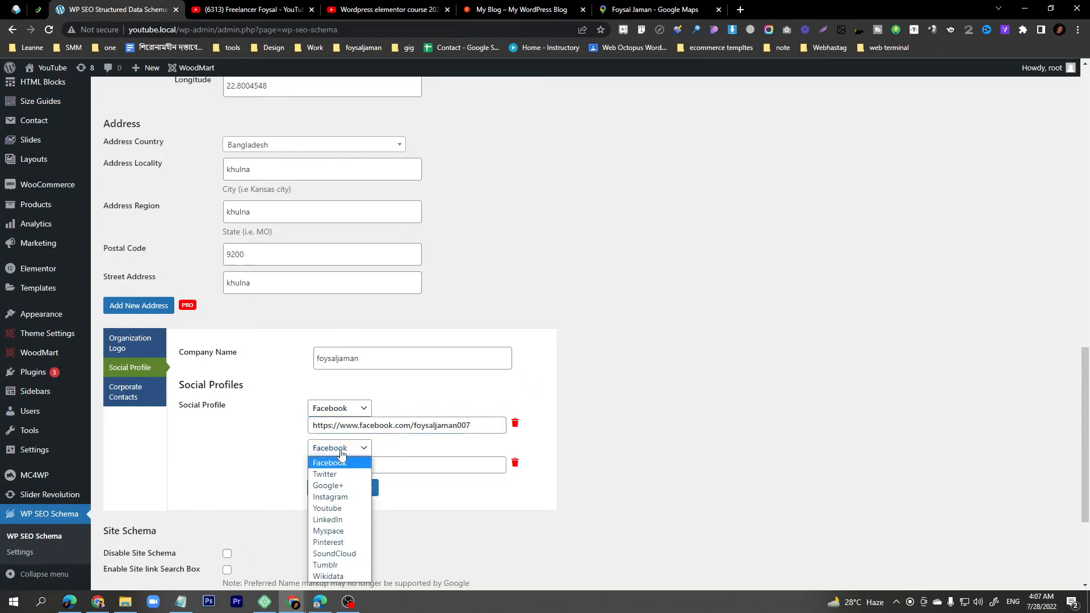
click(343, 472)
triple_click(366, 426)
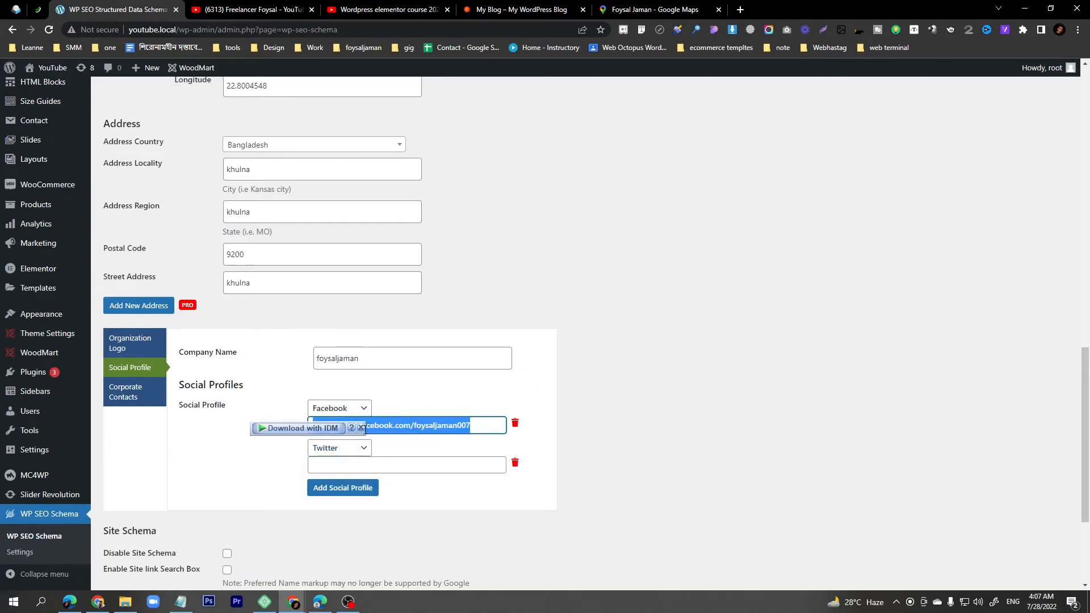
key(ctrl+c)
click(356, 464)
key(ctrl+v)
double_click(435, 464)
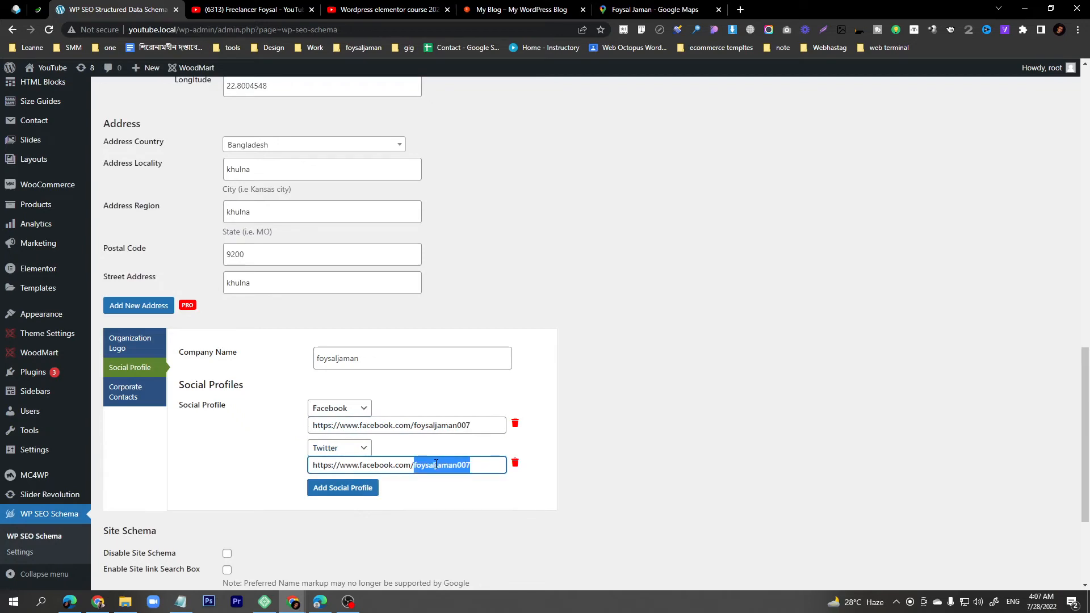
text(twitter)
- Add a third social profile set to LinkedIn
click(358, 487)
click(346, 490)
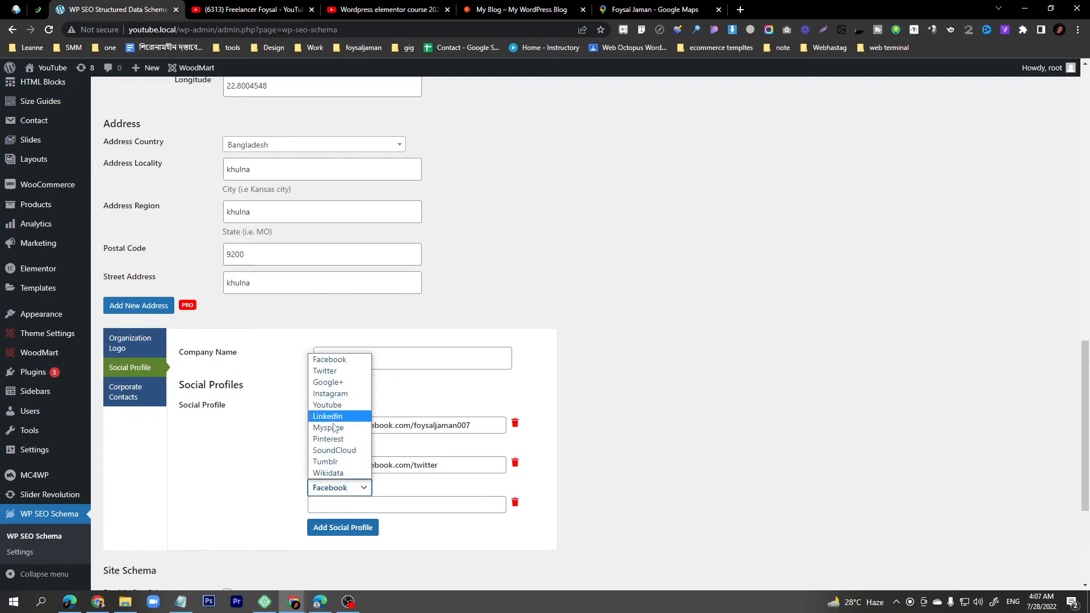
click(332, 416)
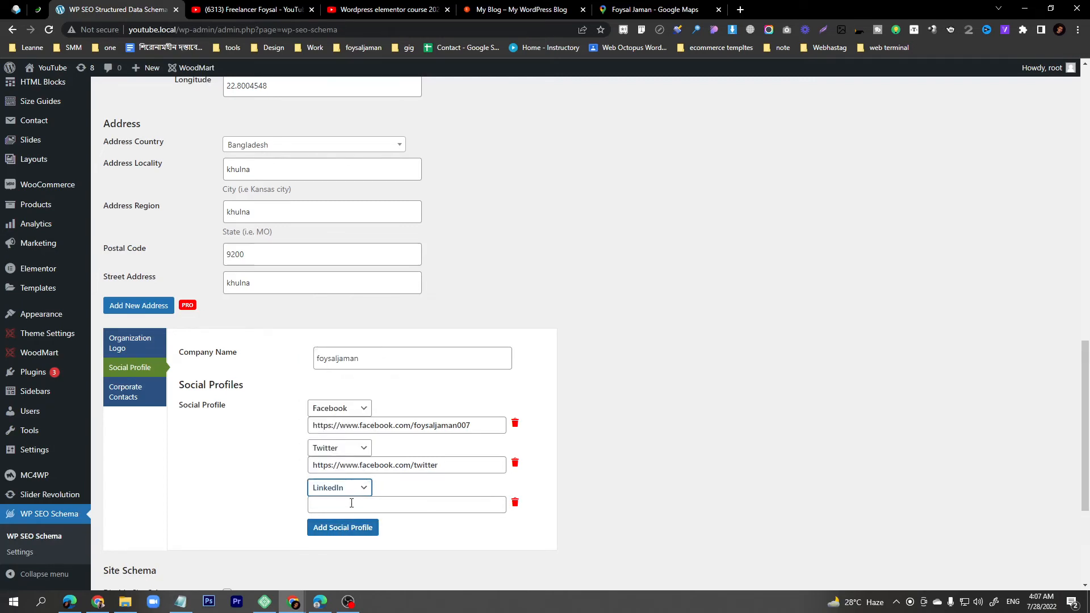
click(653, 10)
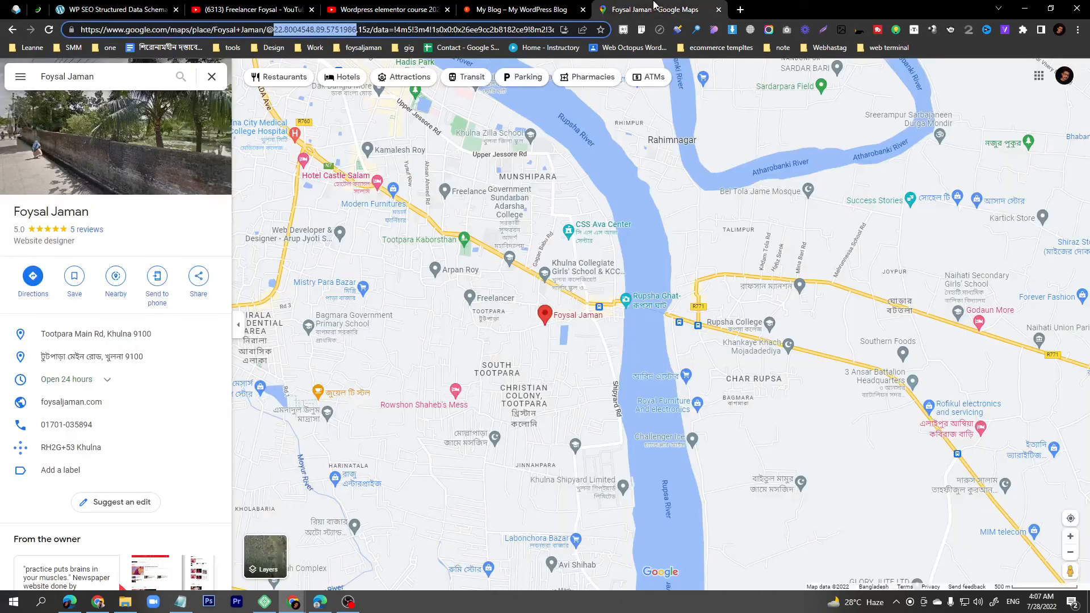
click(13, 32)
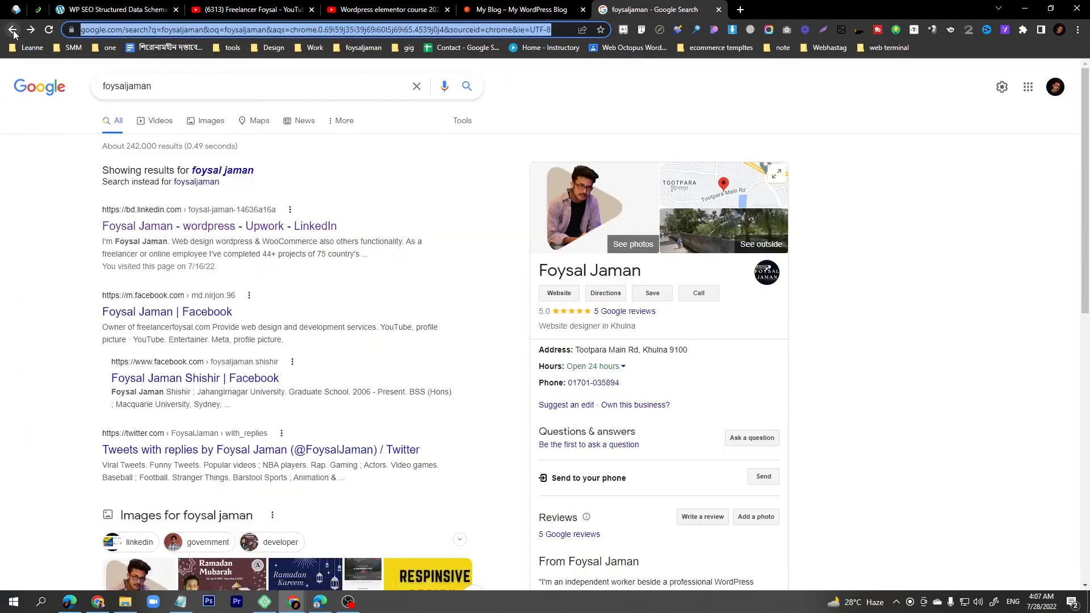
click(156, 450)
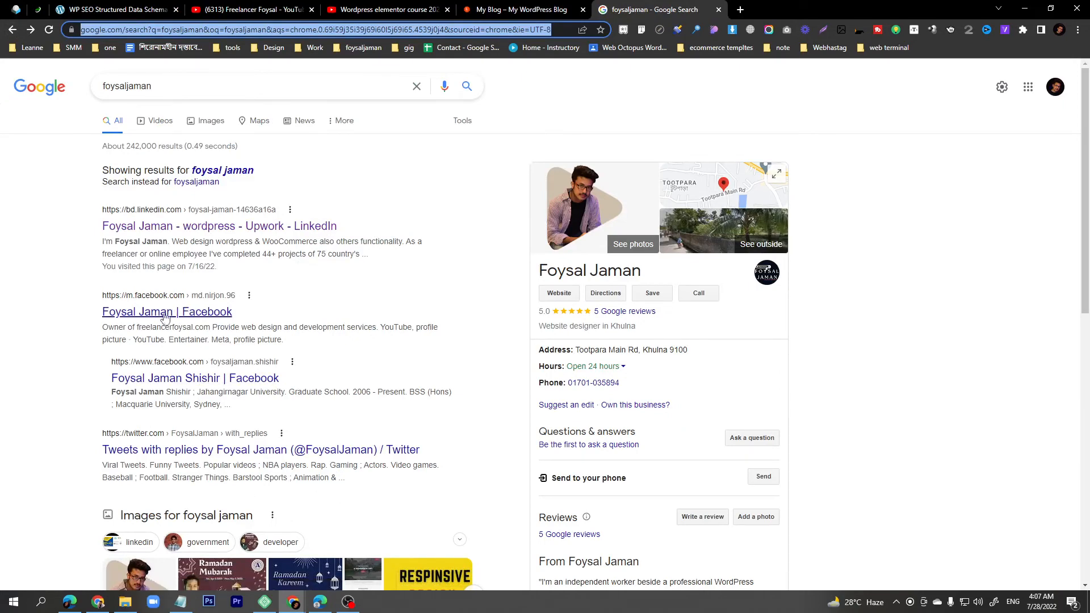
scroll(171, 370, down, 5)
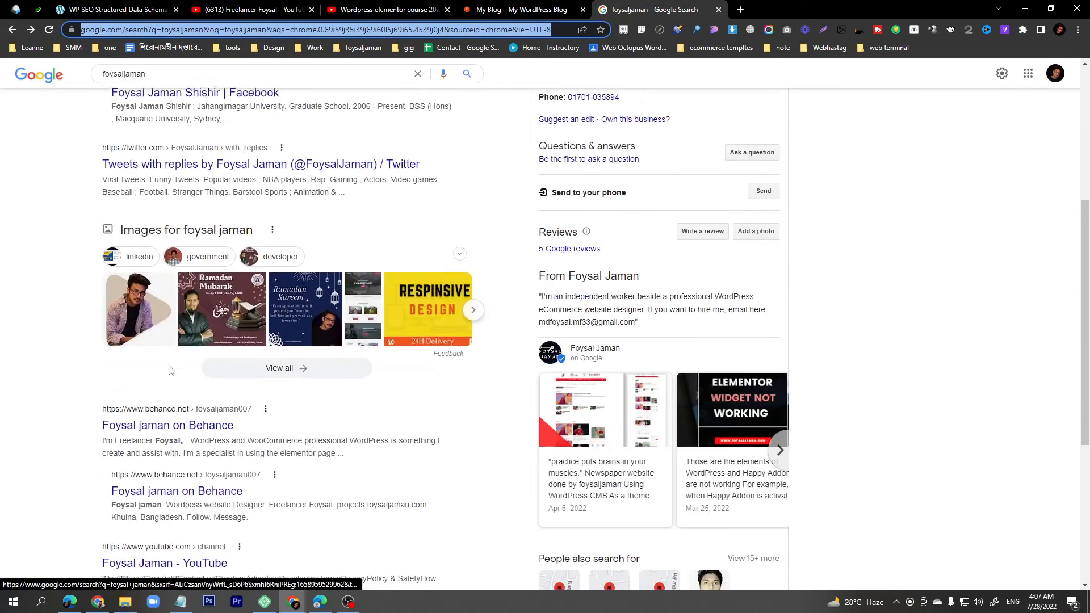
scroll(168, 370, down, 2)
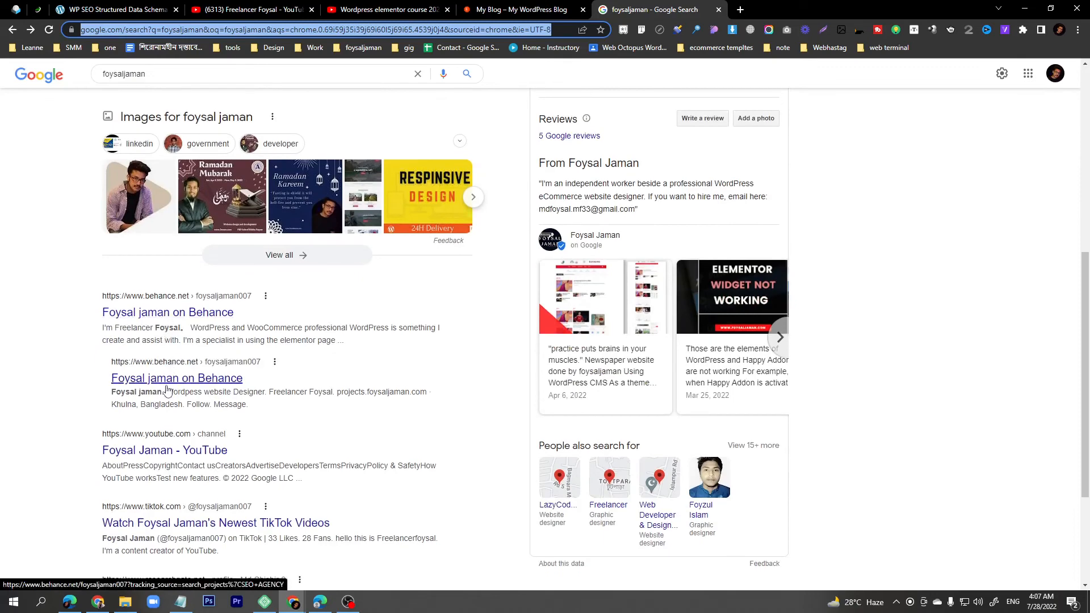
scroll(165, 328, down, 3)
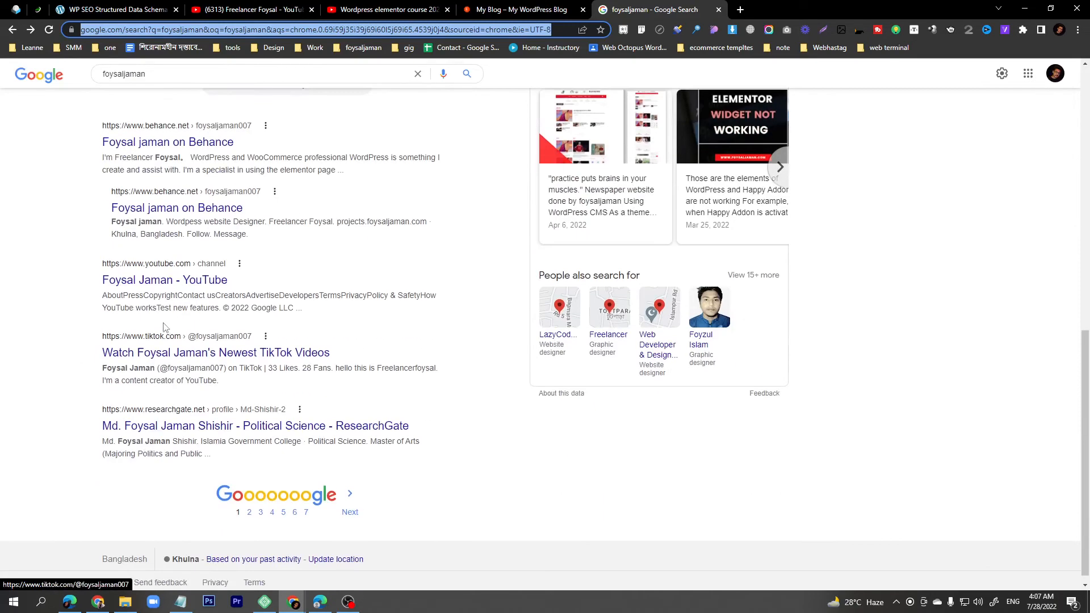
scroll(146, 261, up, 3)
click(113, 9)
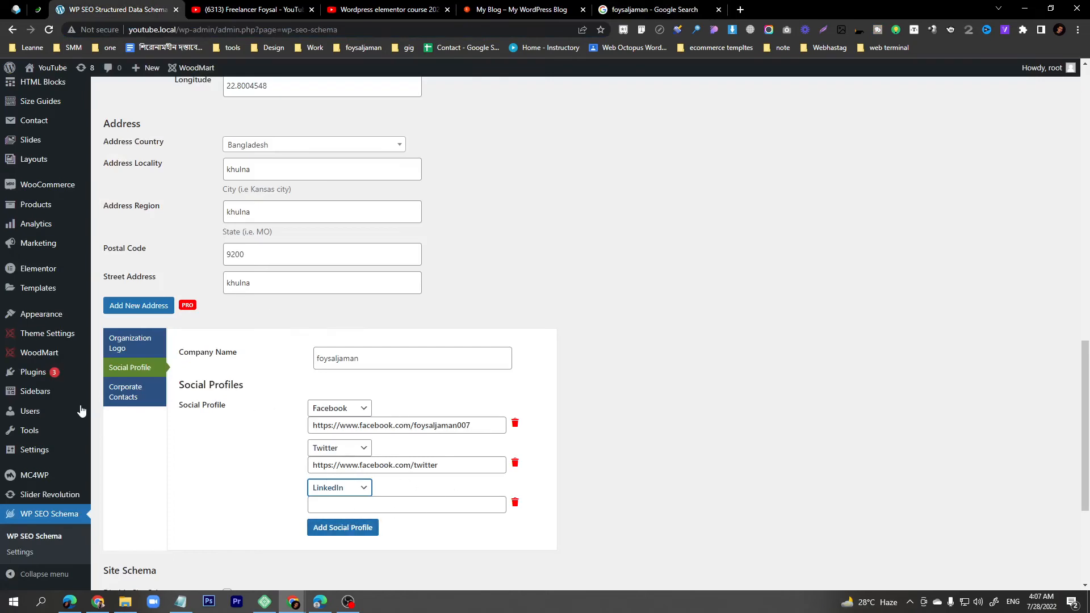
- Set the corporate contact type to customer service and autofill the contact phone number
click(126, 400)
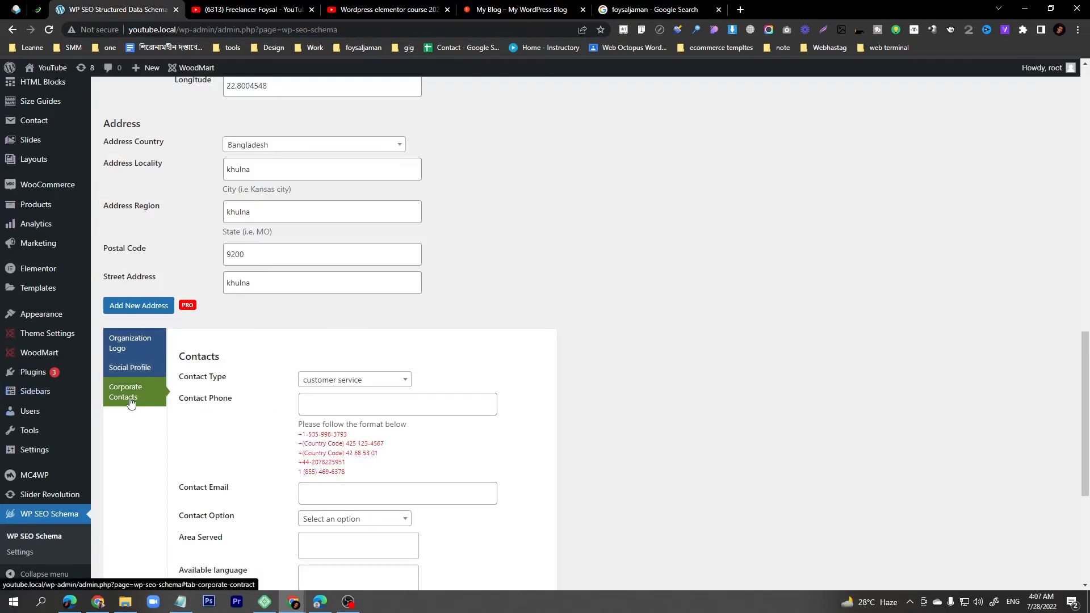
click(357, 381)
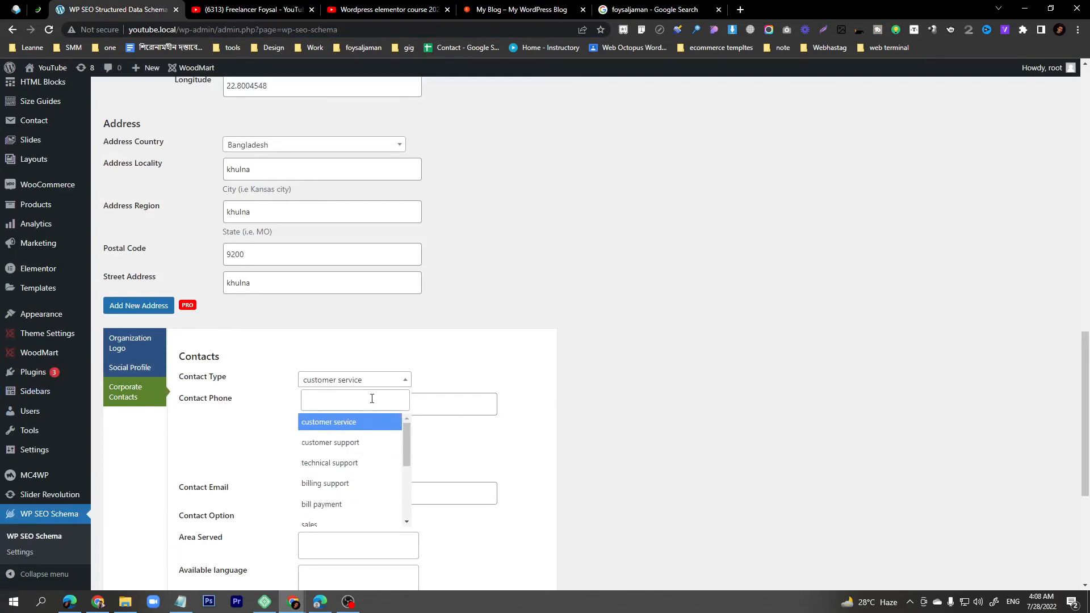
scroll(350, 483, down, 2)
scroll(349, 485, down, 1)
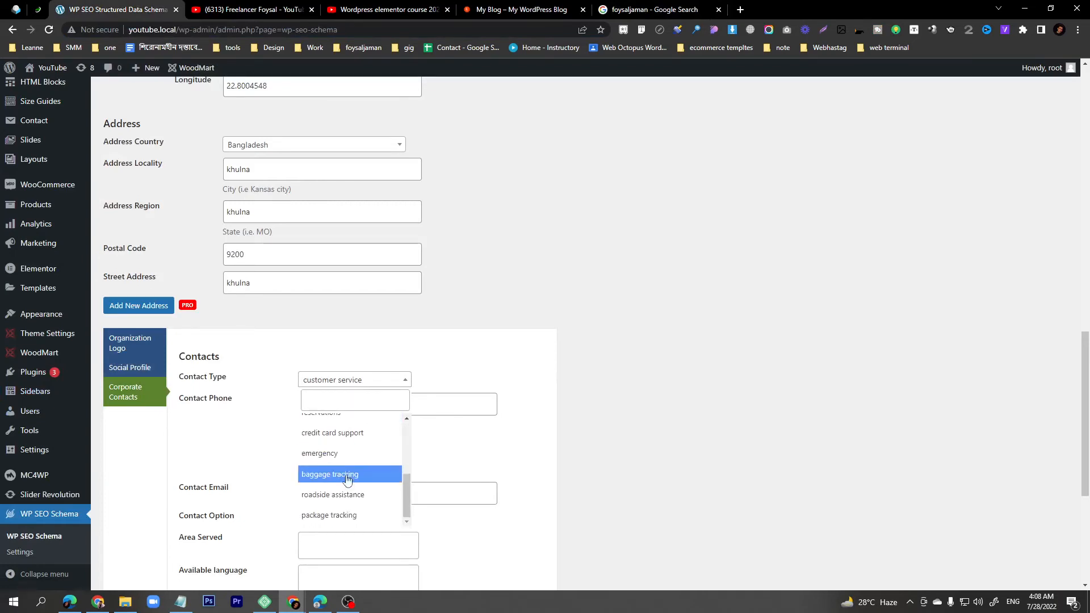
scroll(348, 491, up, 5)
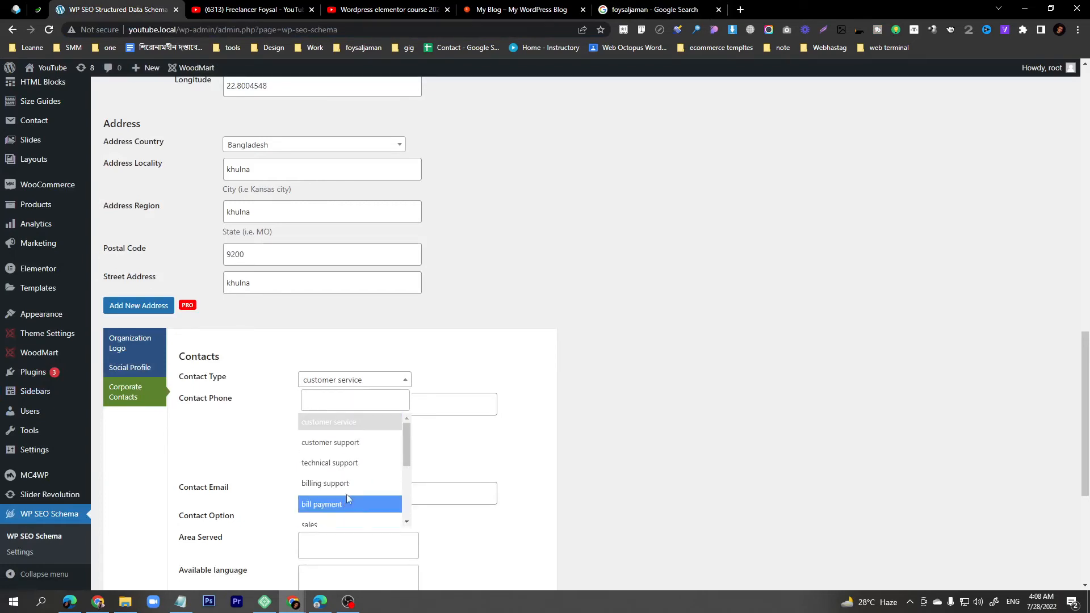
click(347, 429)
click(340, 399)
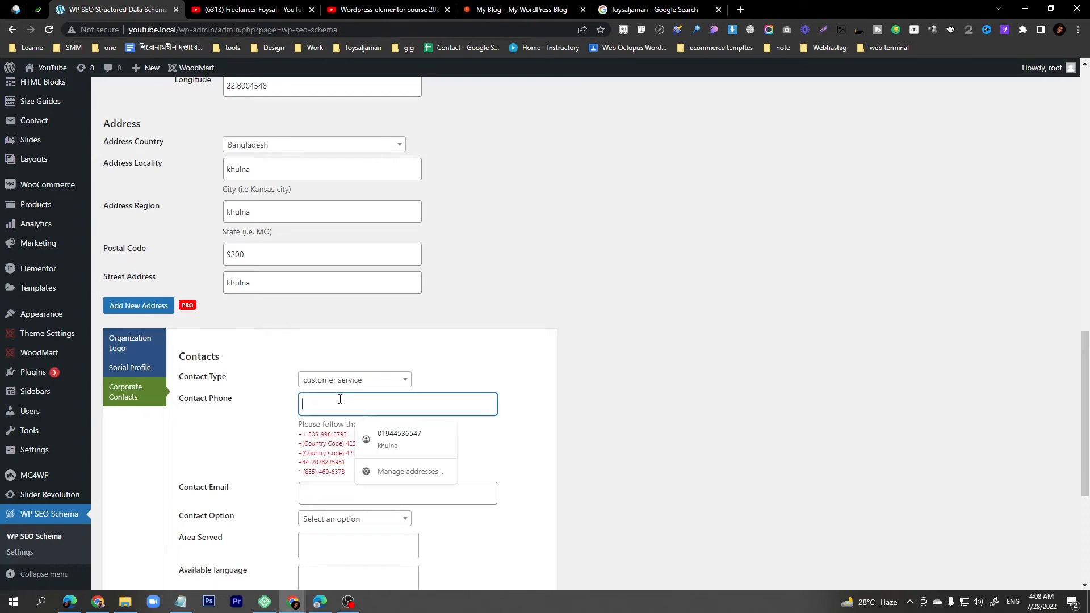
click(410, 438)
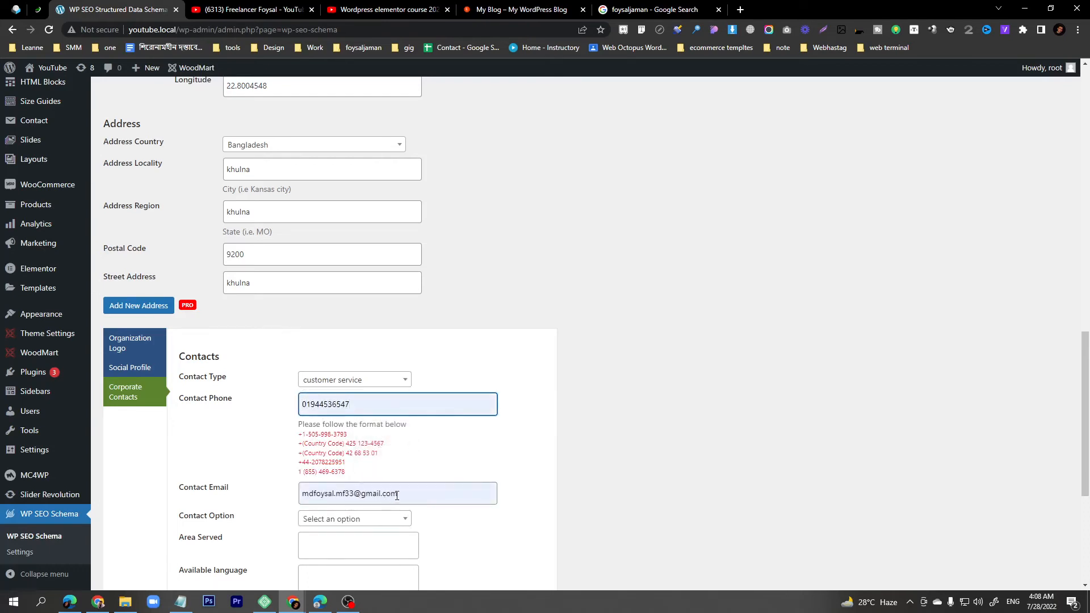
- Replace the autofilled Contact Email with the contact's e-mail address, leaving Contact Option unset
double_click(387, 495)
key(ctrl+a)
key(BackSpace)
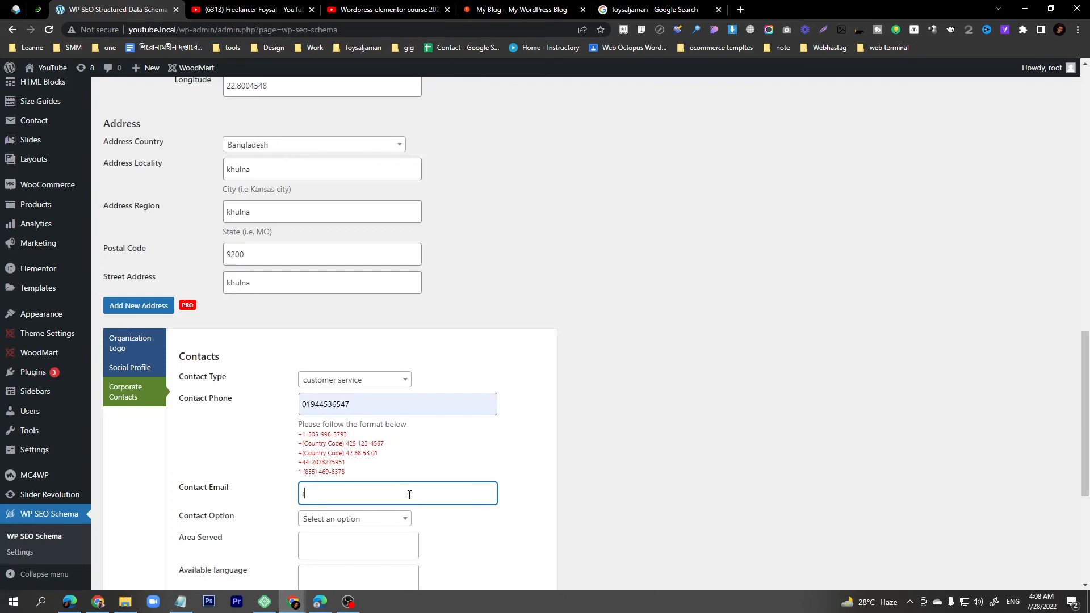
click(341, 518)
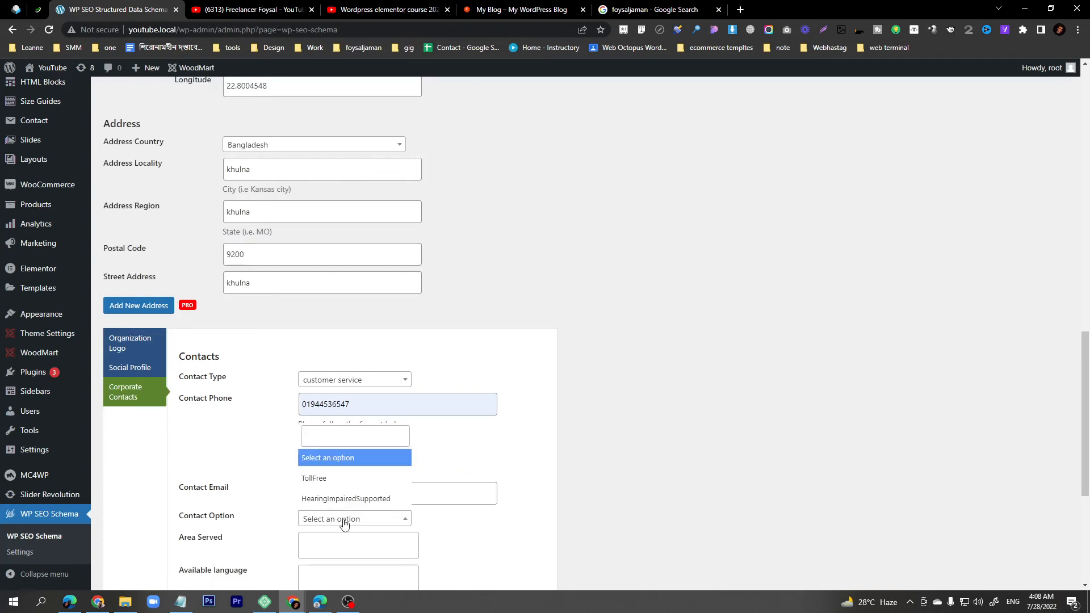
click(519, 480)
scroll(423, 479, down, 2)
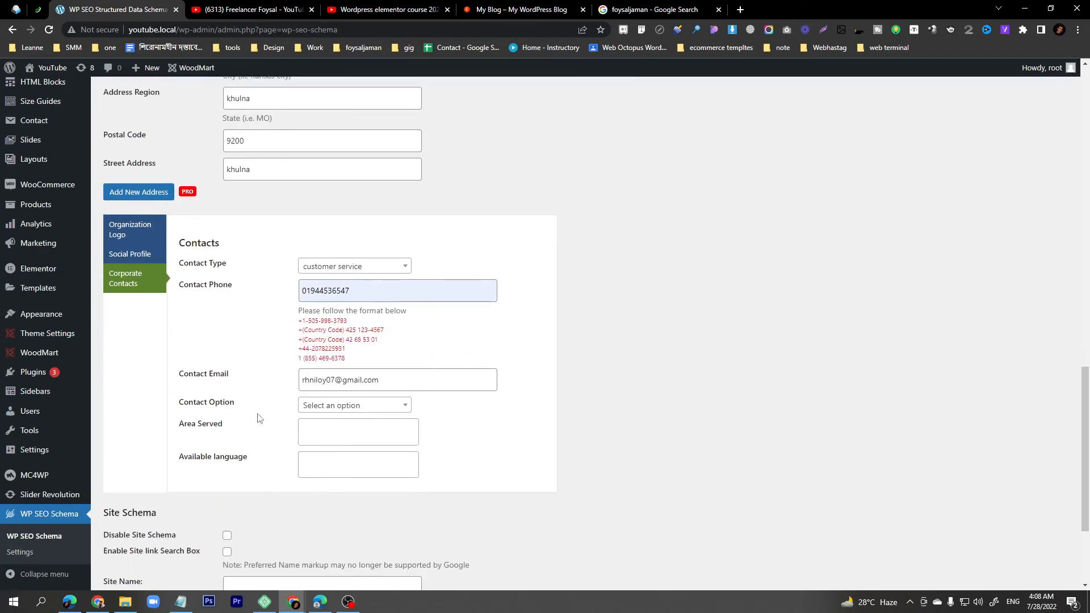
- Check the live blog and YouTube channel tabs for the site's details
scroll(357, 435, down, 3)
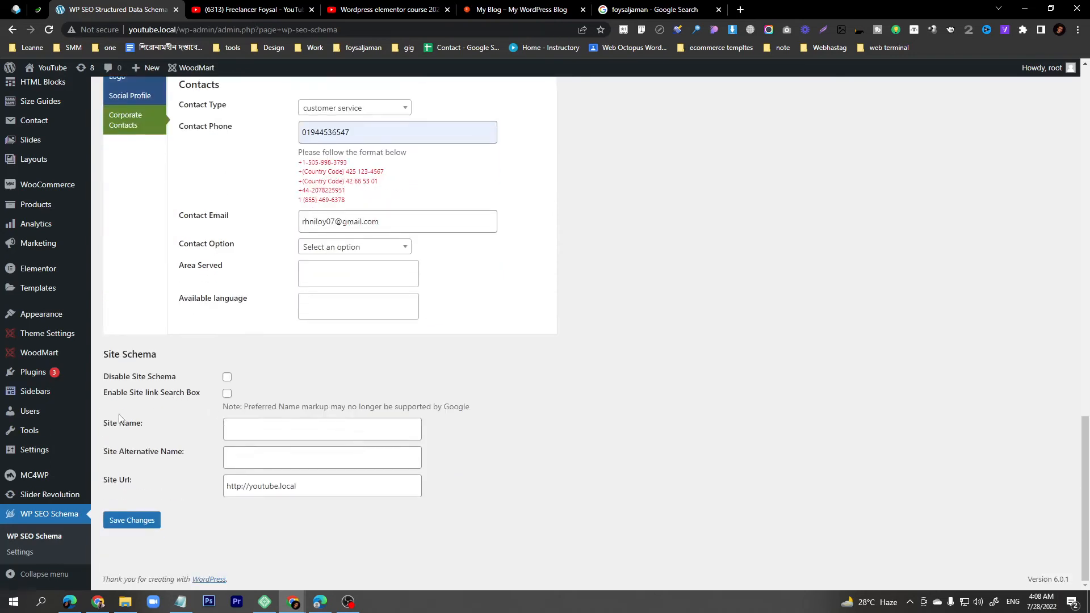
click(256, 432)
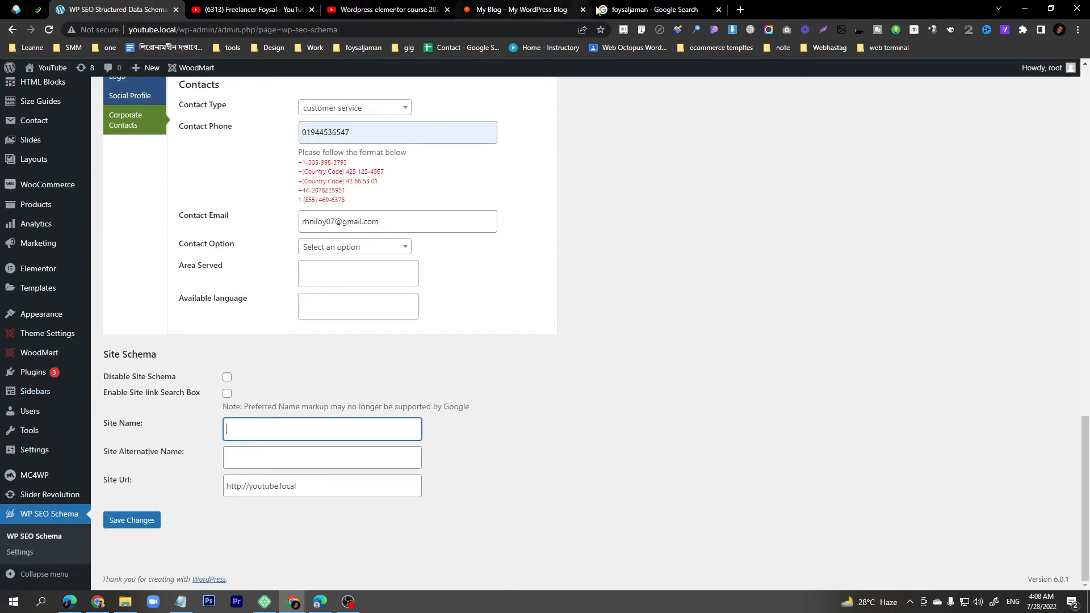
click(624, 12)
click(132, 12)
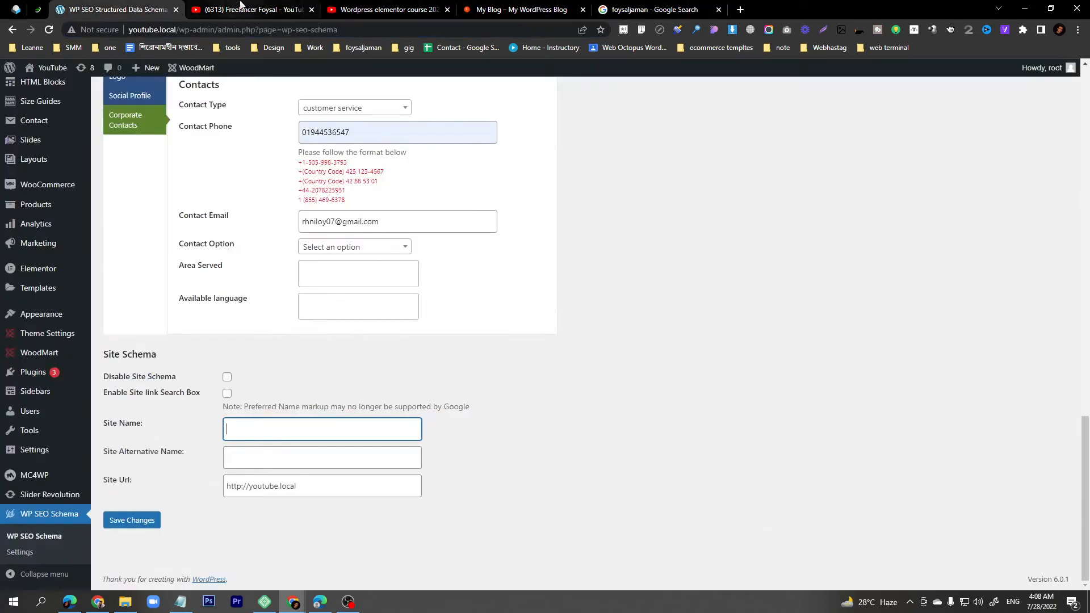
click(244, 8)
click(513, 10)
click(116, 10)
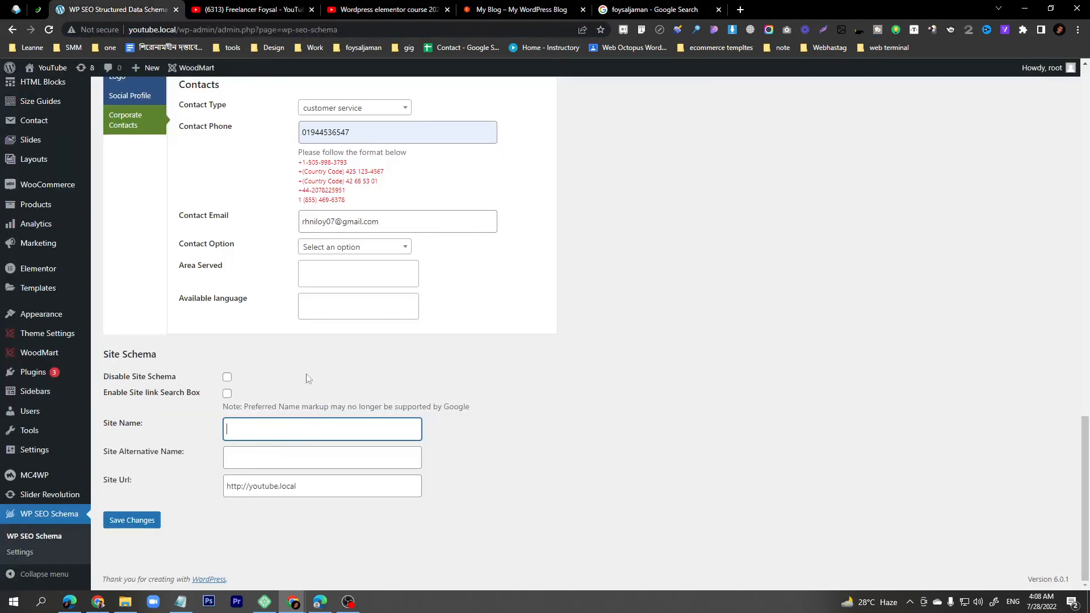
click(259, 488)
text(https://foysaljaman.com/)
key(ctrl+a)
text(https://foysaljaman.com/)
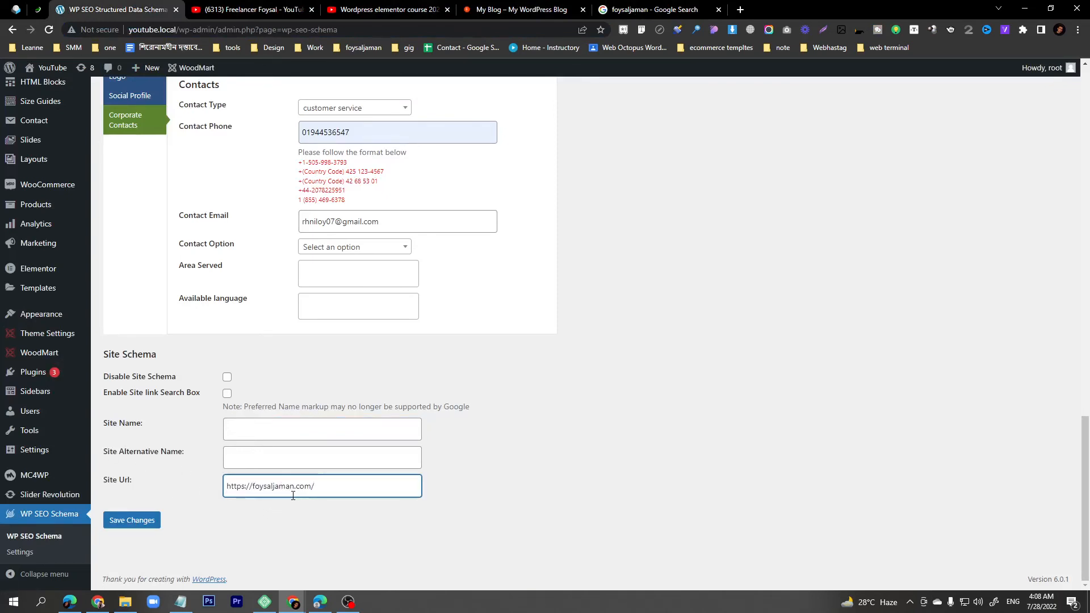
key(ctrl+z)
click(271, 516)
key(ctrl+z)
click(262, 502)
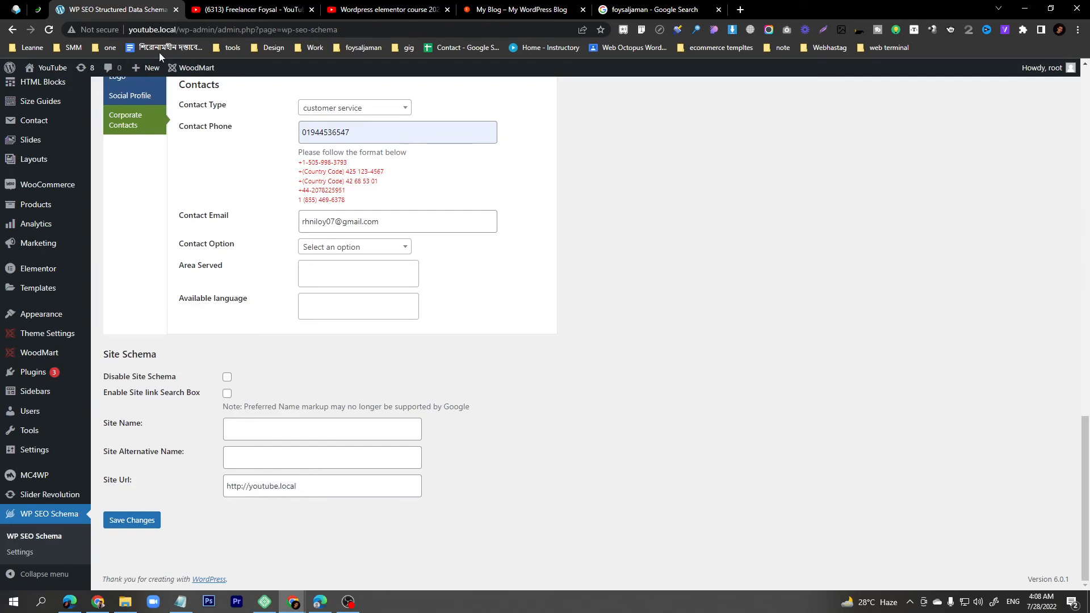
triple_click(299, 491)
text(https://foysaljaman.com/)
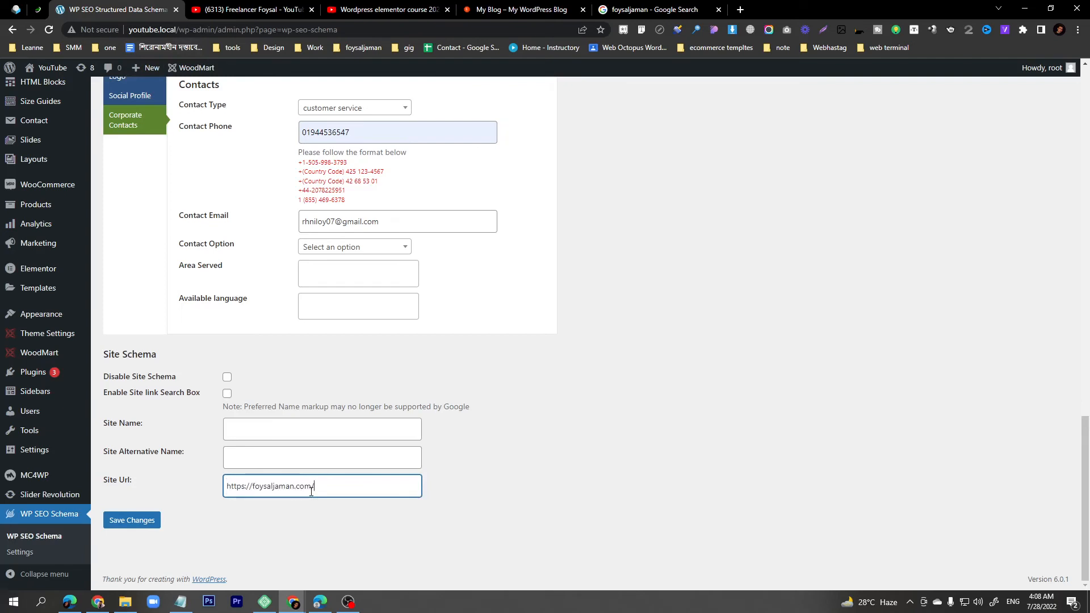
- Paste the site name into Site Name and enter 'jam jama' as the alternative name
double_click(272, 486)
key(ctrl+c)
click(274, 429)
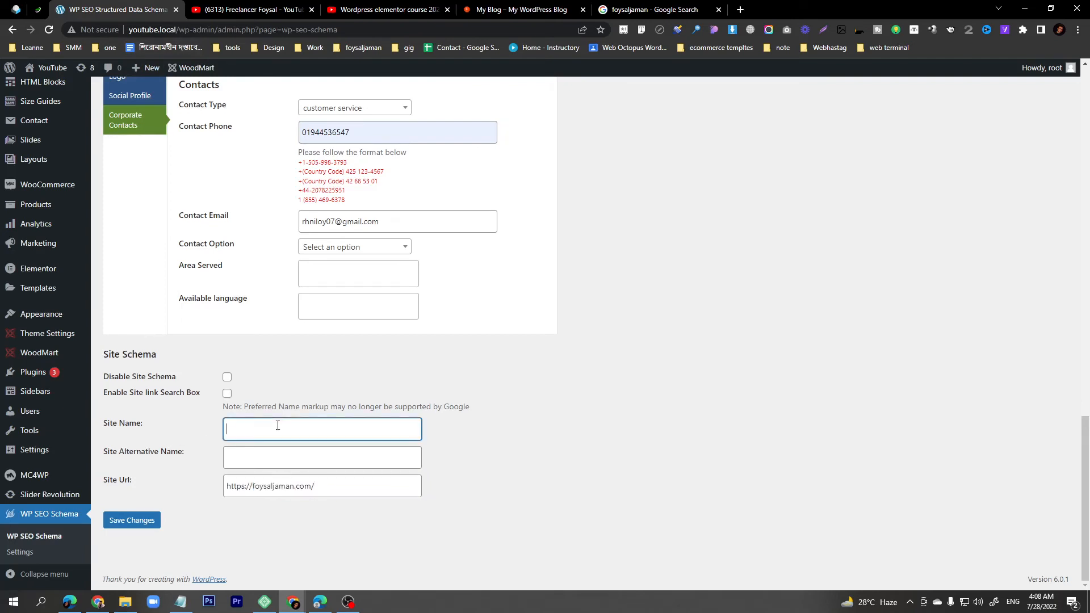
key(ctrl+v)
click(258, 461)
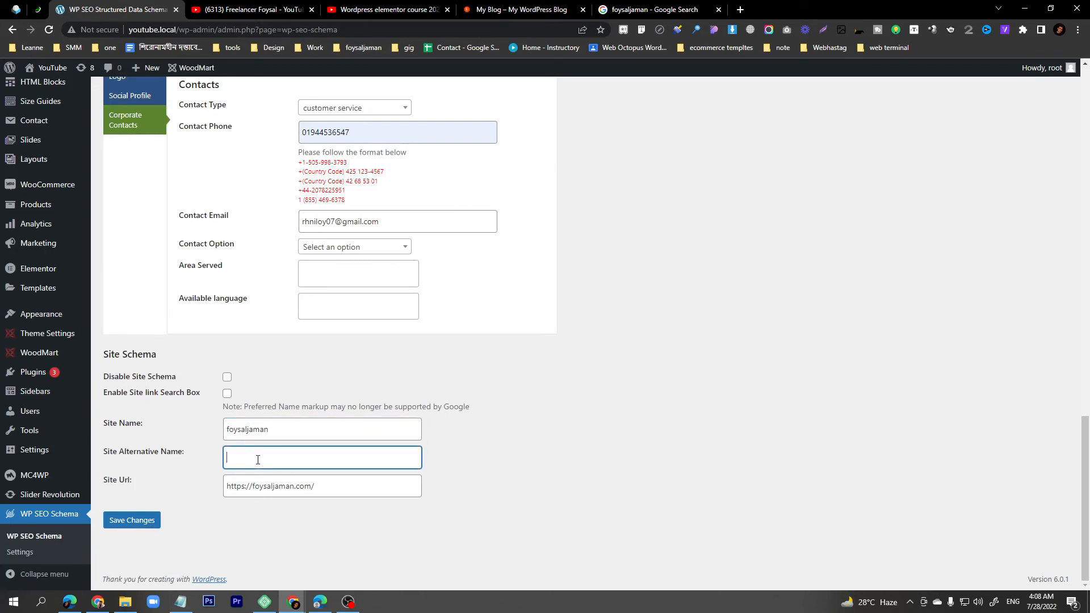
text(jam)
text( jama)
triple_click(272, 457)
- Paste the live site's name into the Organization or Business name field
scroll(272, 457, up, 15)
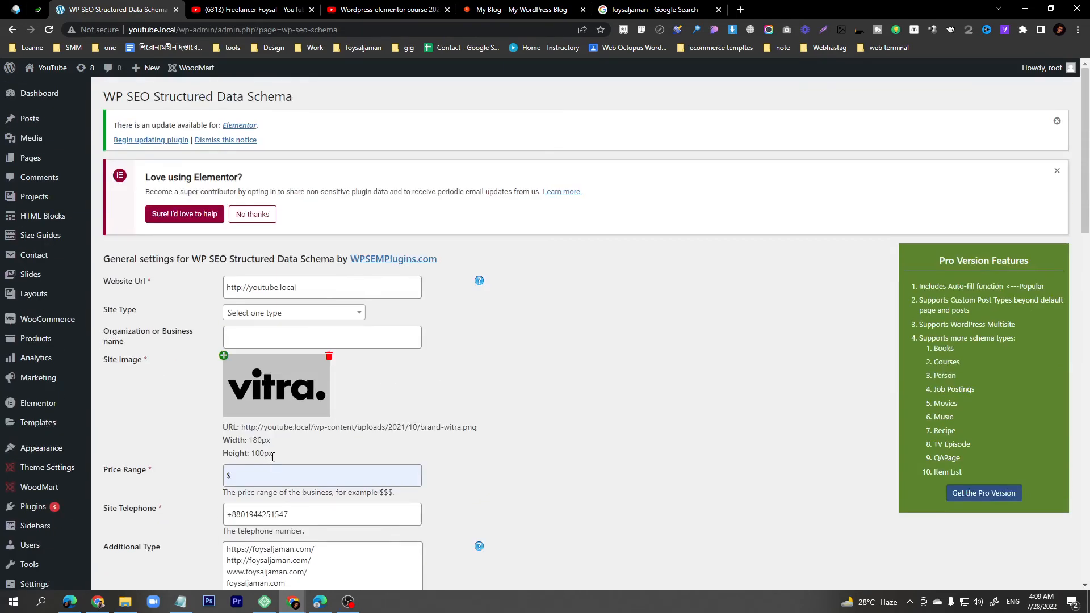
click(270, 339)
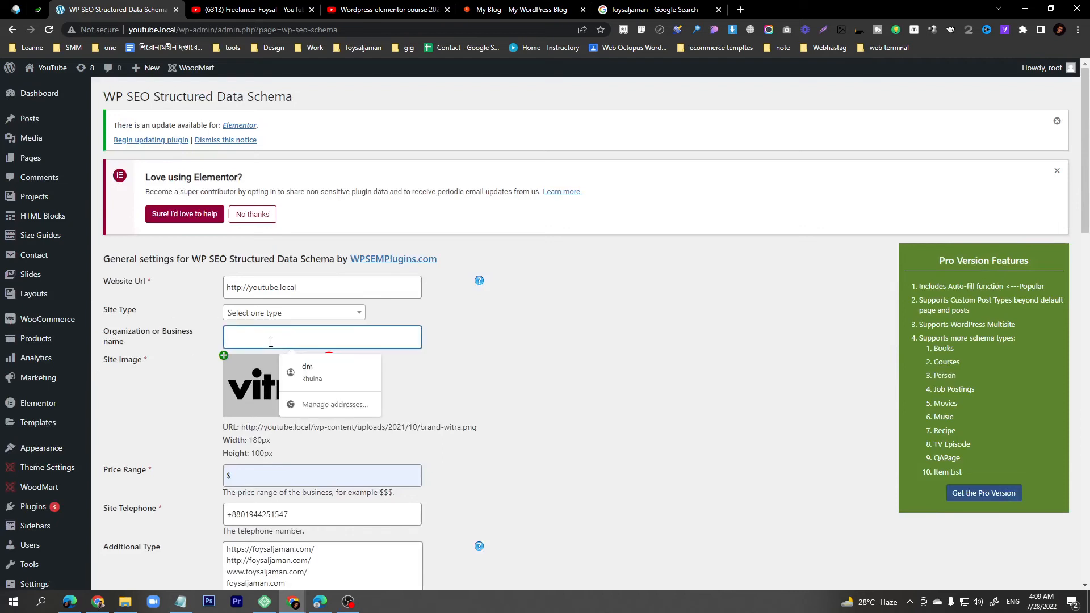
click(492, 367)
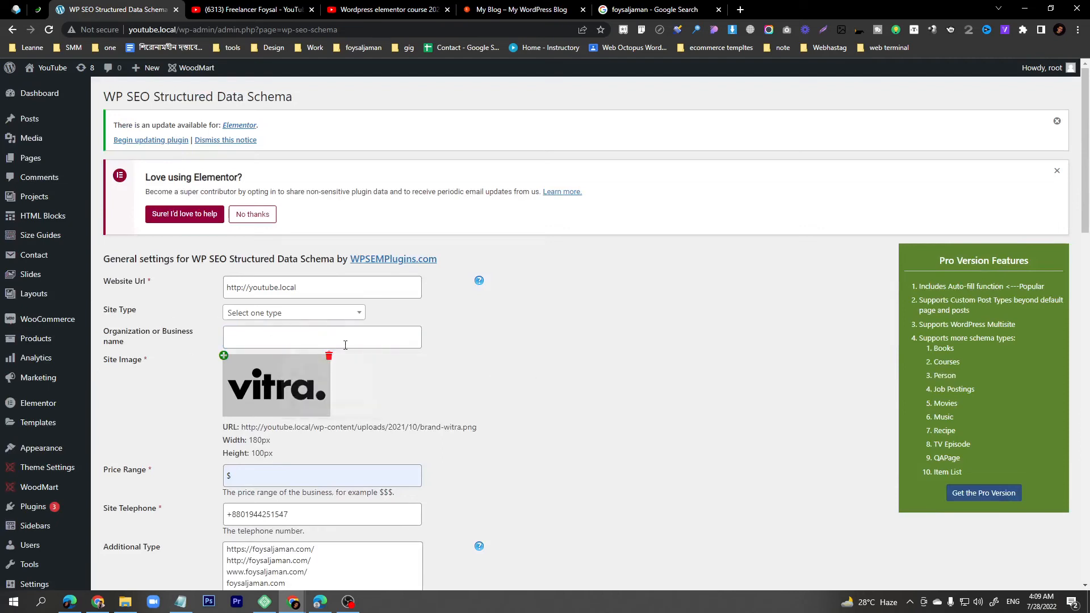
click(262, 342)
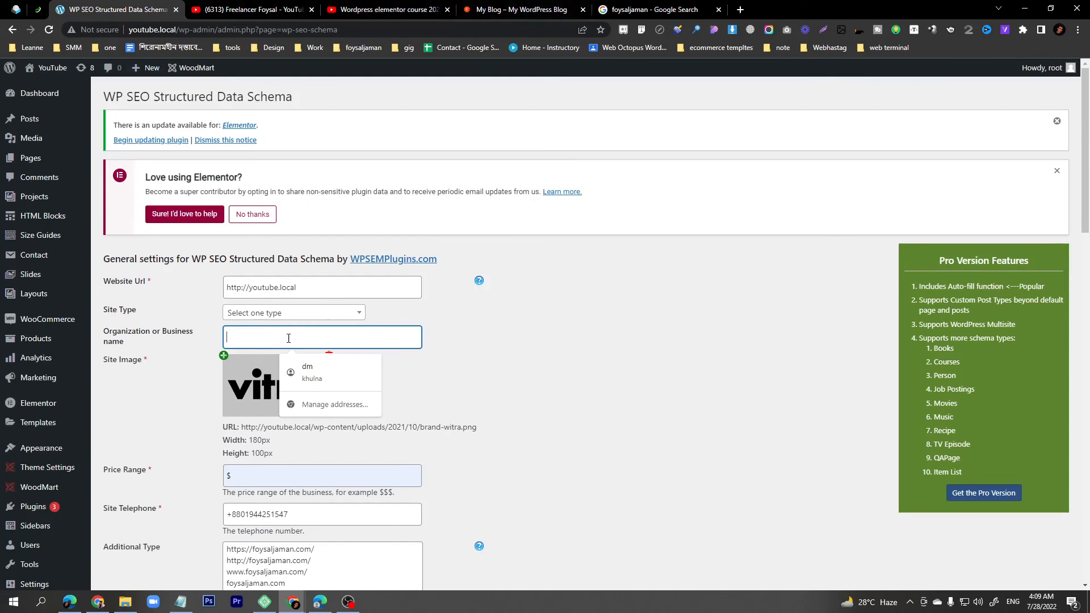
key(ctrl+v)
scroll(488, 382, down, 15)
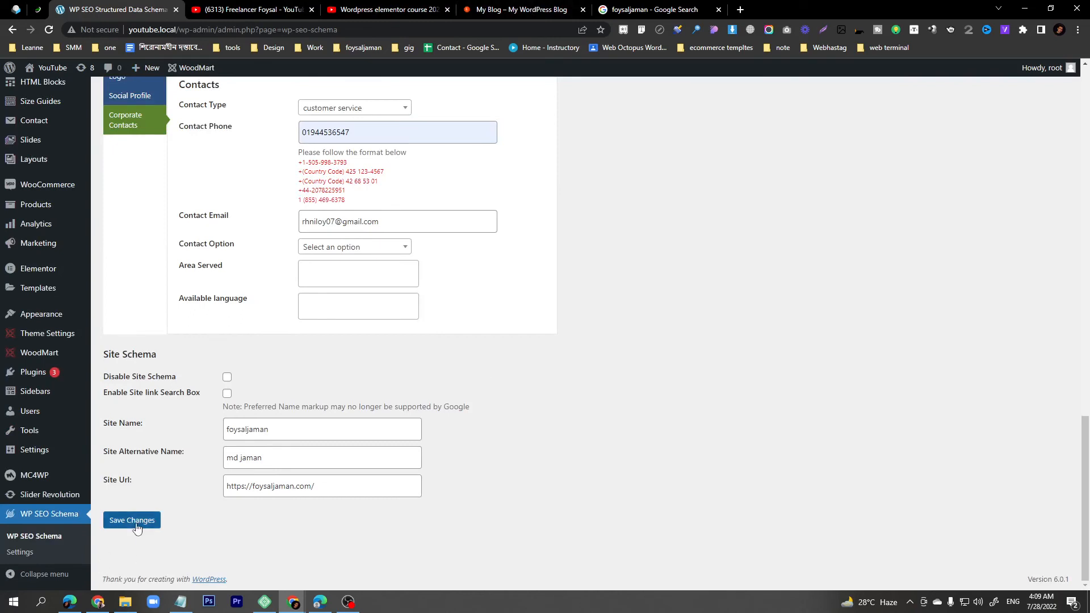
- Save the schema settings, then bring the Notepad notes to the front
click(137, 528)
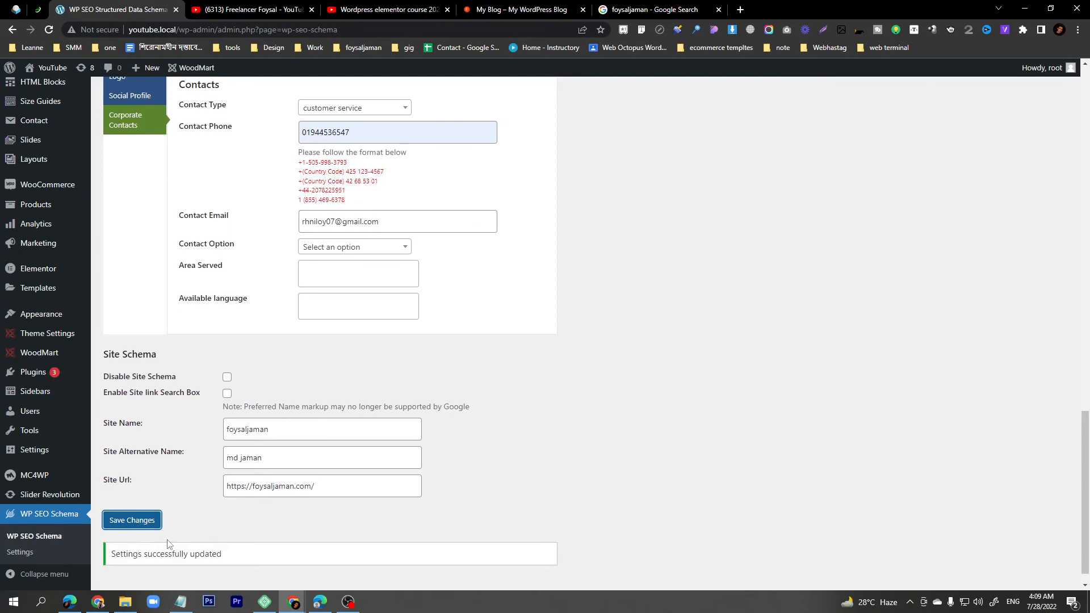
click(180, 602)
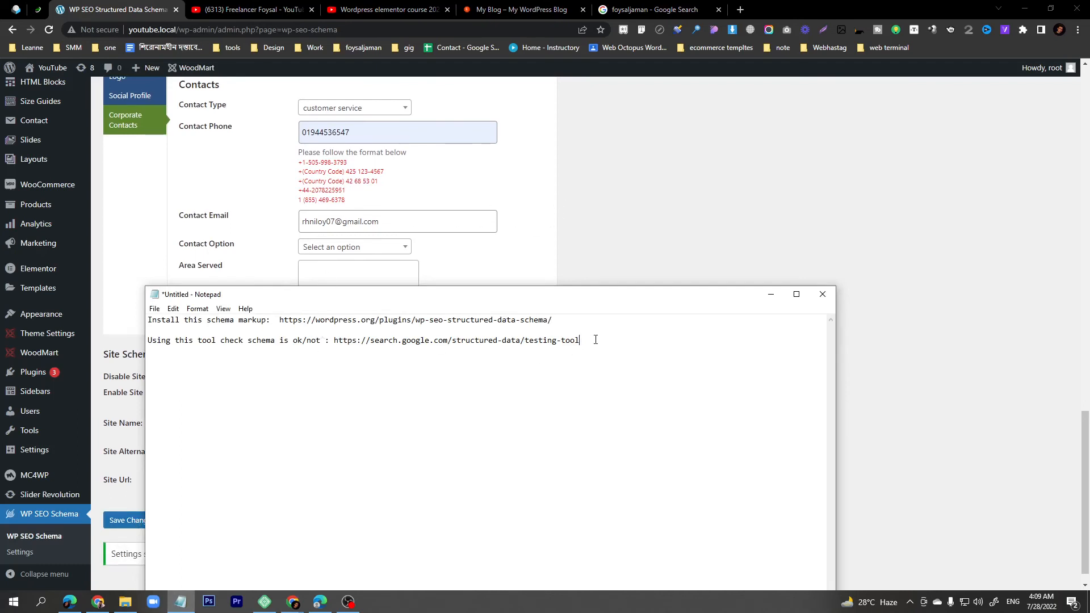
- Open the structured-data testing tool link from the notes in a new Chrome tab
drag(595, 339, 334, 340)
key(ctrl+c)
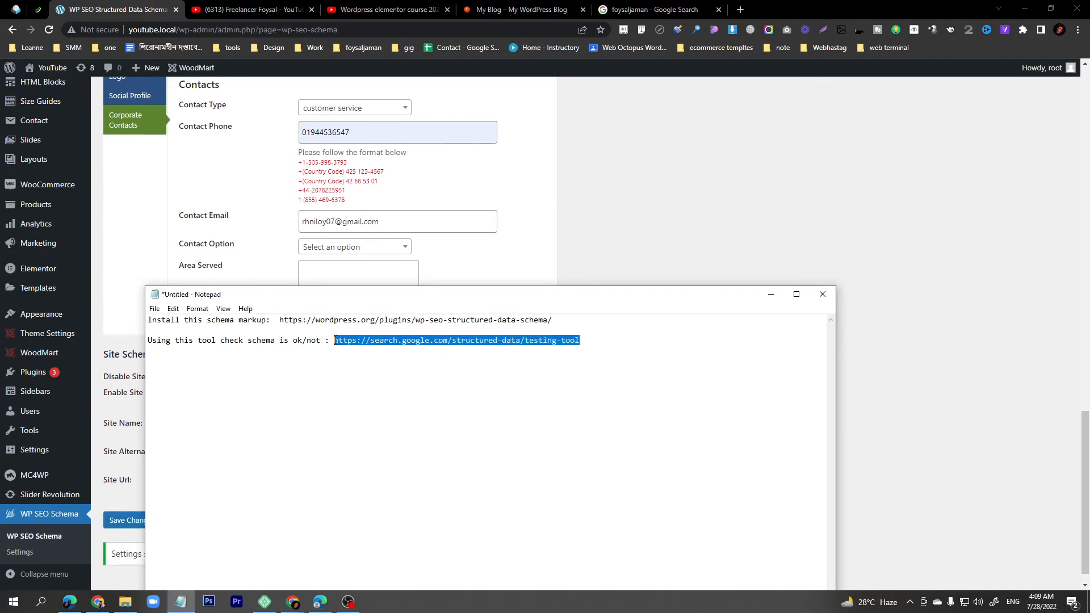
click(737, 13)
key(ctrl+v)
key(Return)
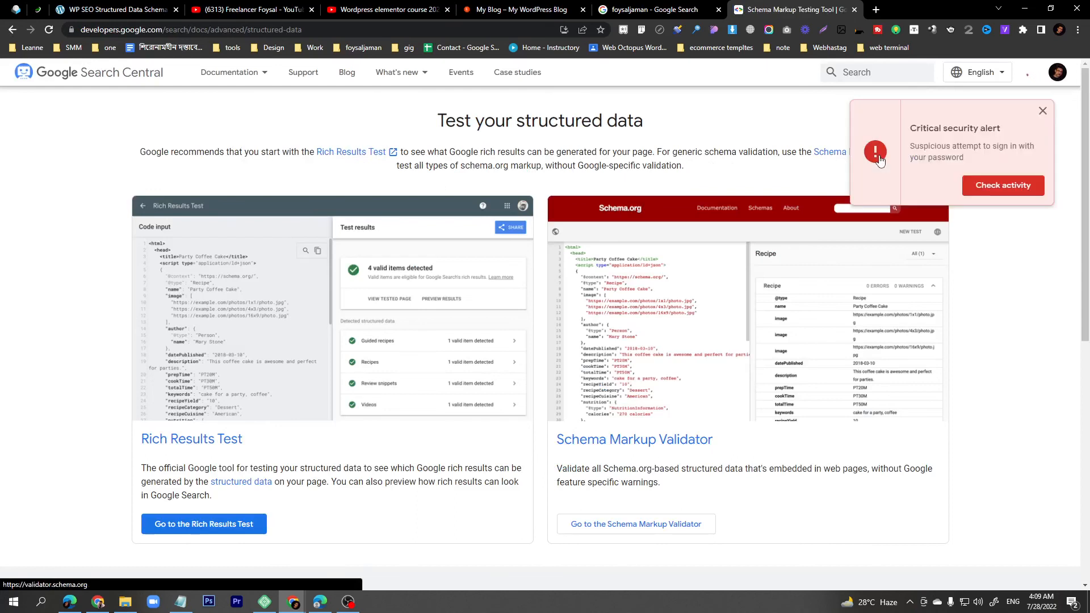
- Run the Schema Markup Validator's Fetch URL test on the live blog's web address
click(833, 158)
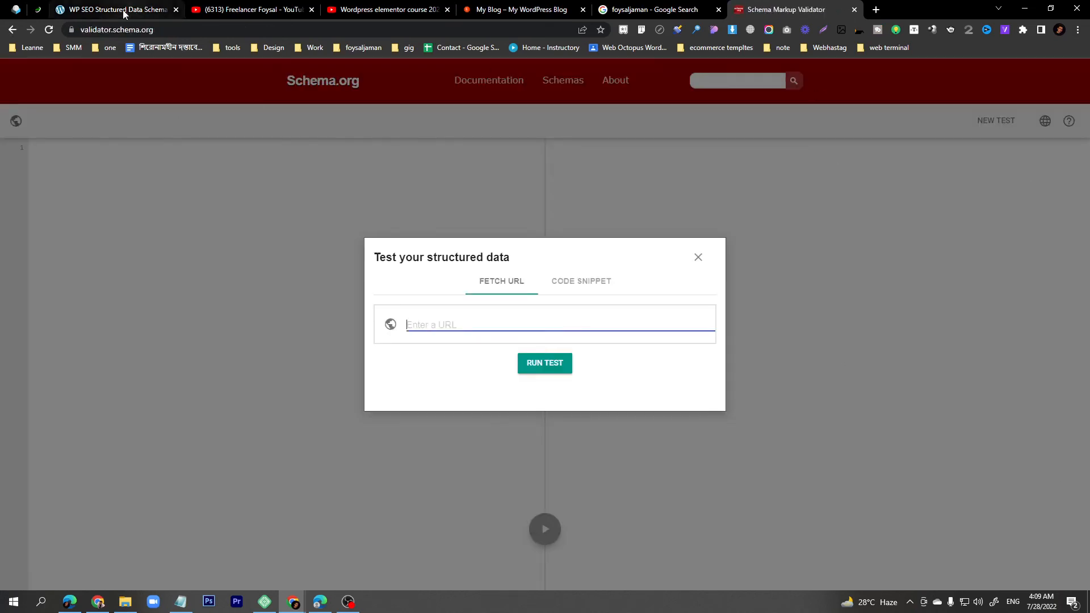
click(117, 13)
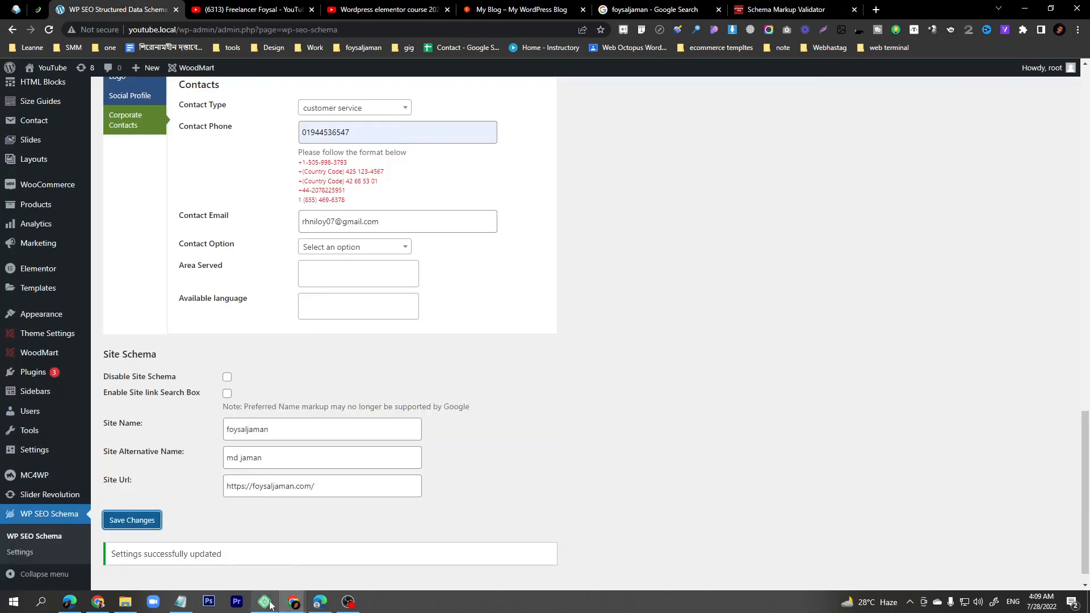
mouse_move(267, 604)
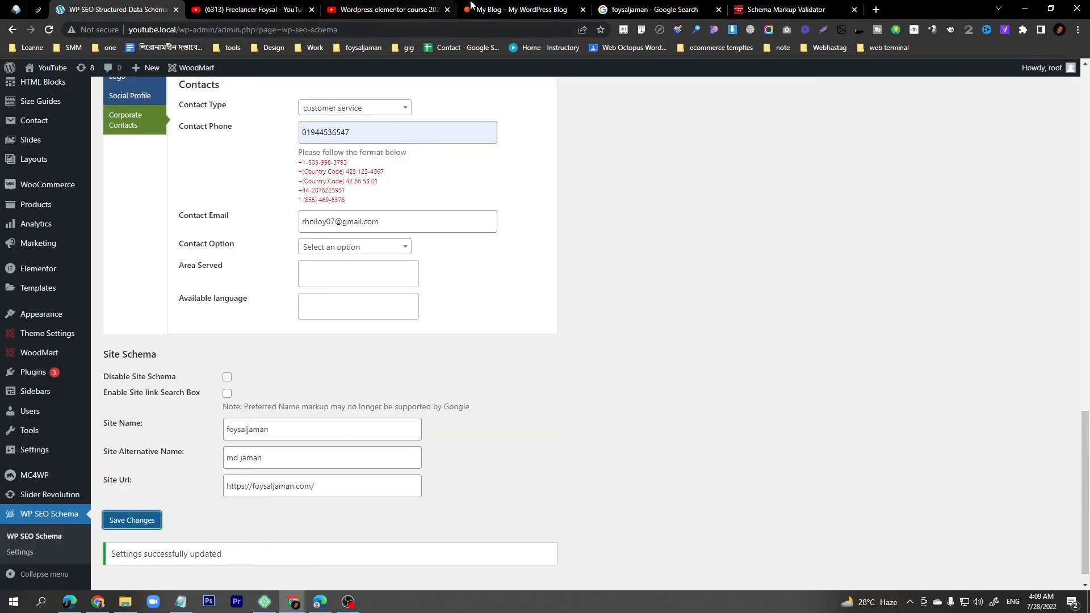
click(510, 10)
click(170, 29)
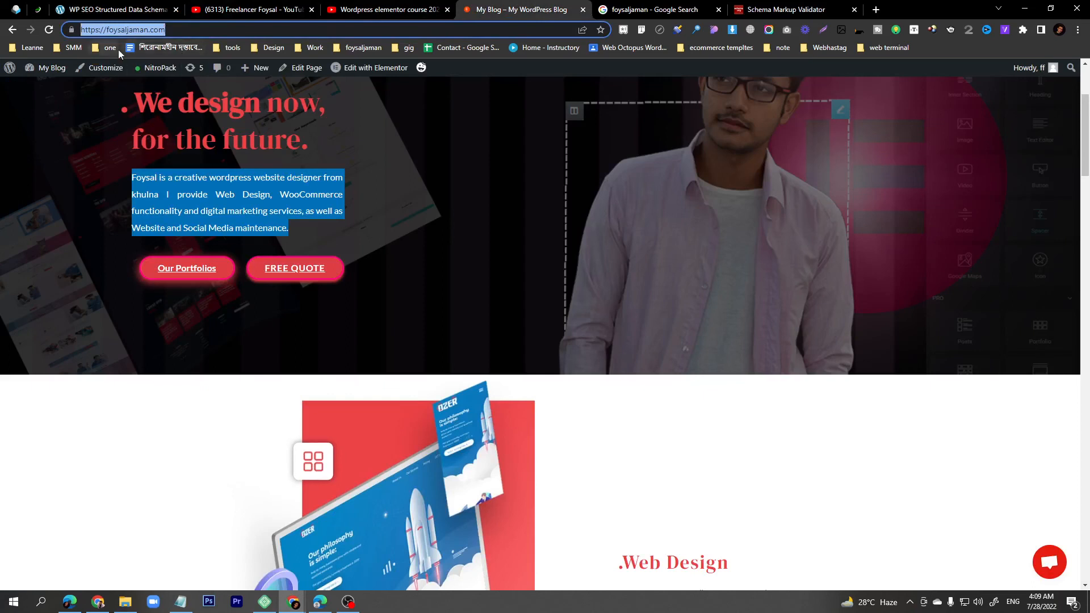
key(ctrl+c)
click(787, 10)
click(460, 325)
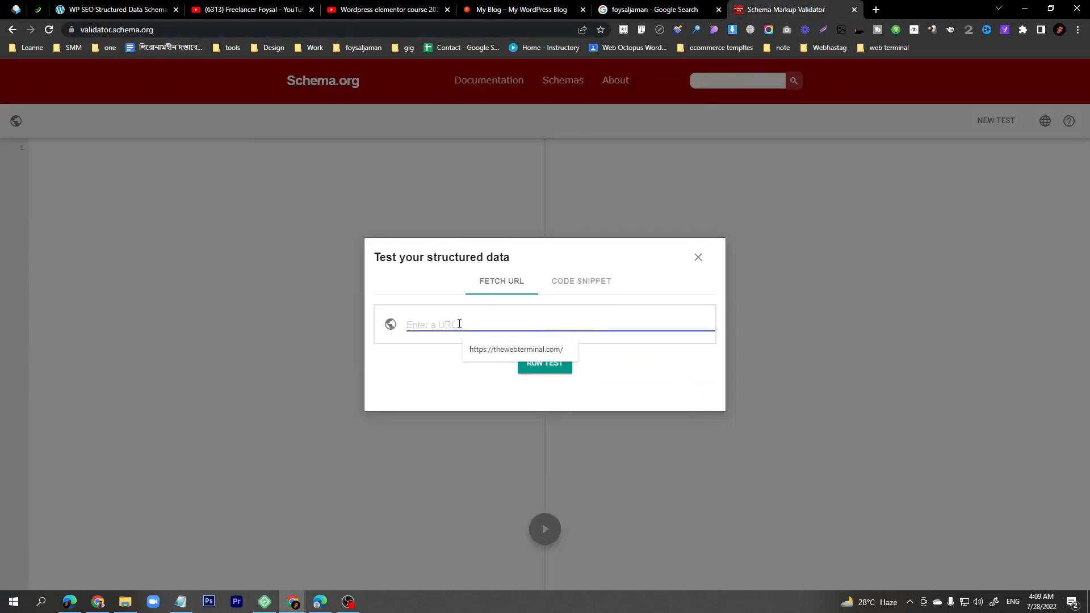
key(ctrl+v)
click(545, 365)
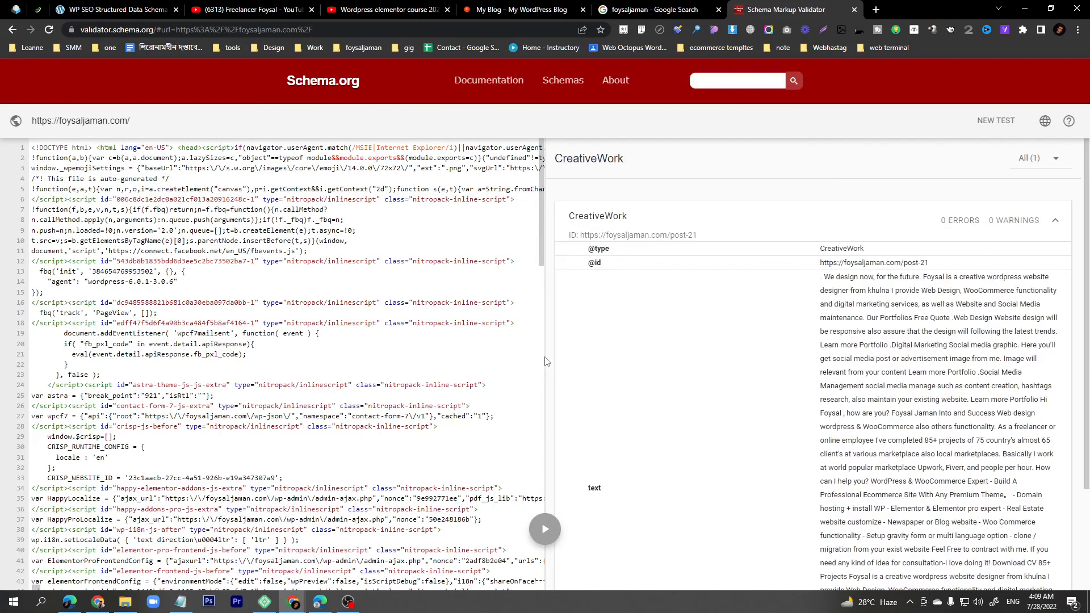
- Collapse the CreativeWork result to its 0 errors summary and return to the Notepad notes
click(851, 234)
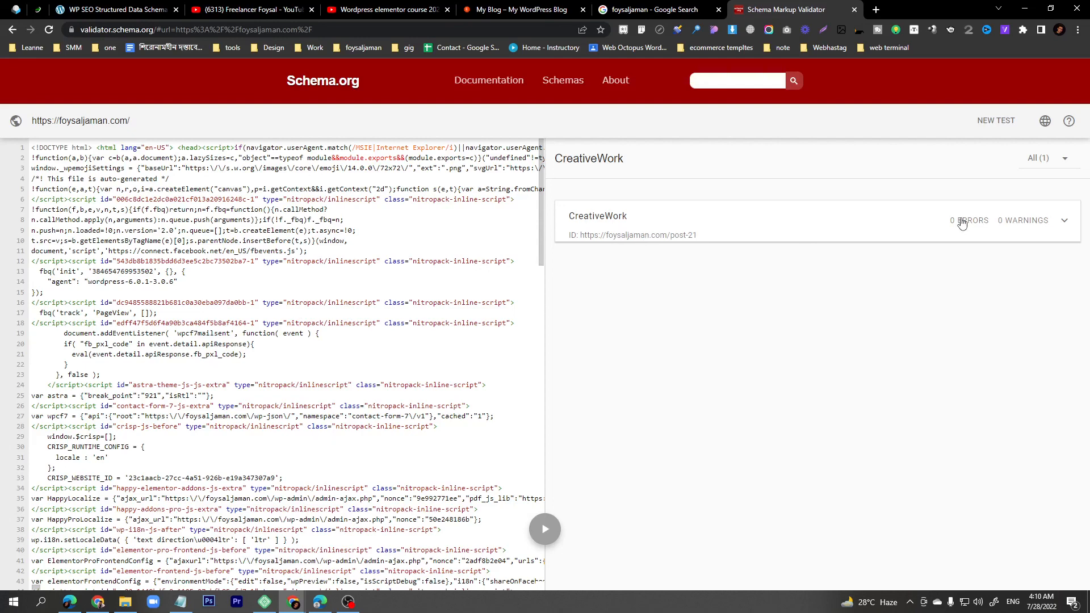
click(182, 602)
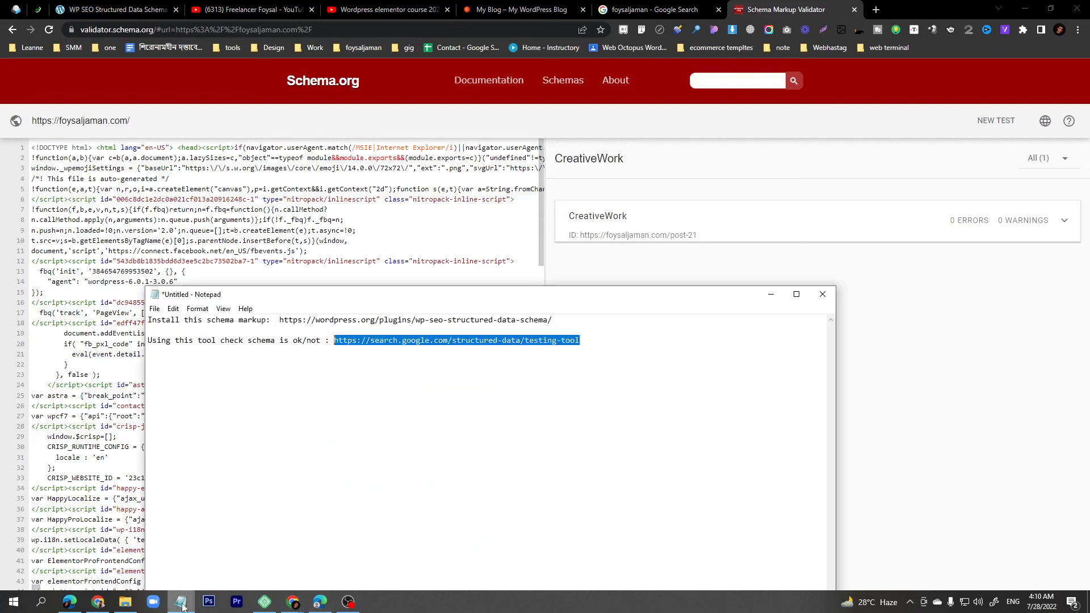
click(310, 407)
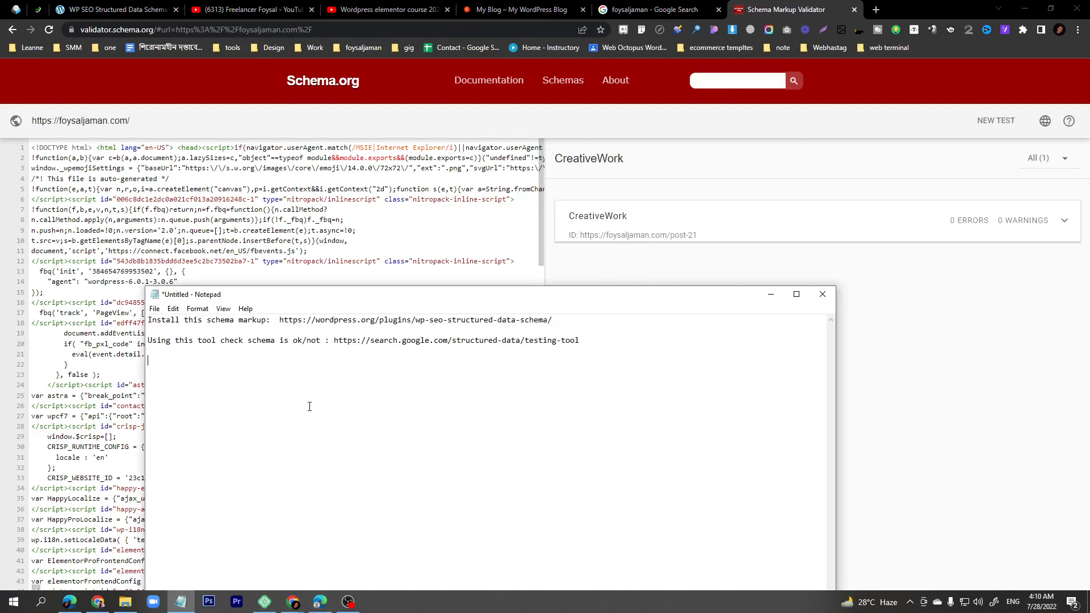